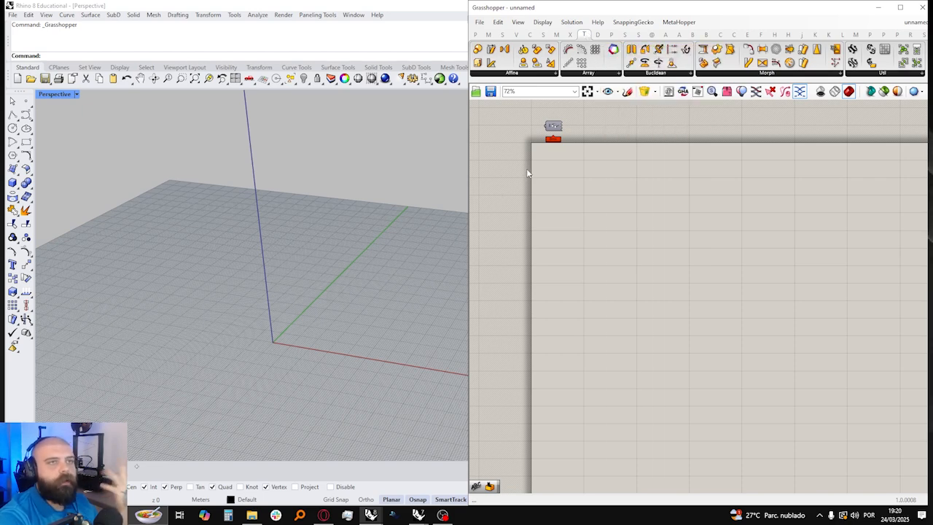
left_click(520, 74)
left_click(605, 74)
left_click(656, 75)
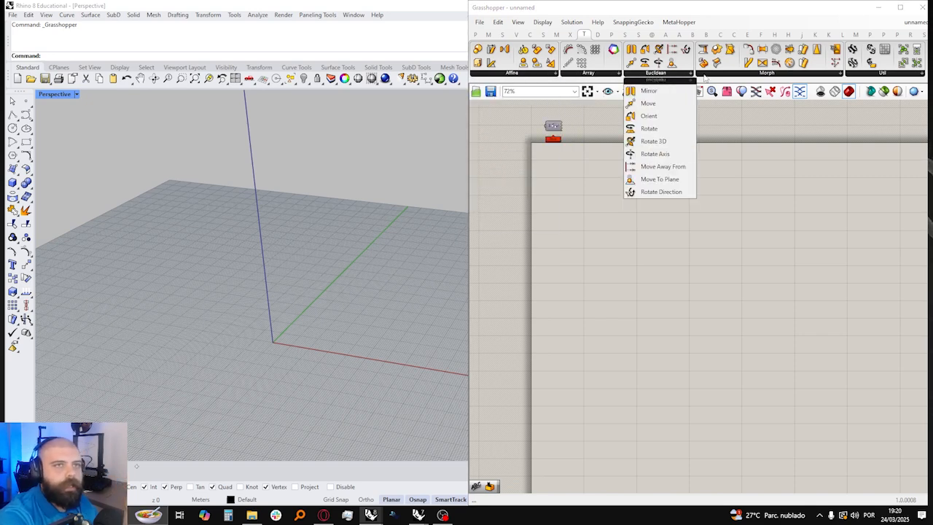
left_click(751, 75)
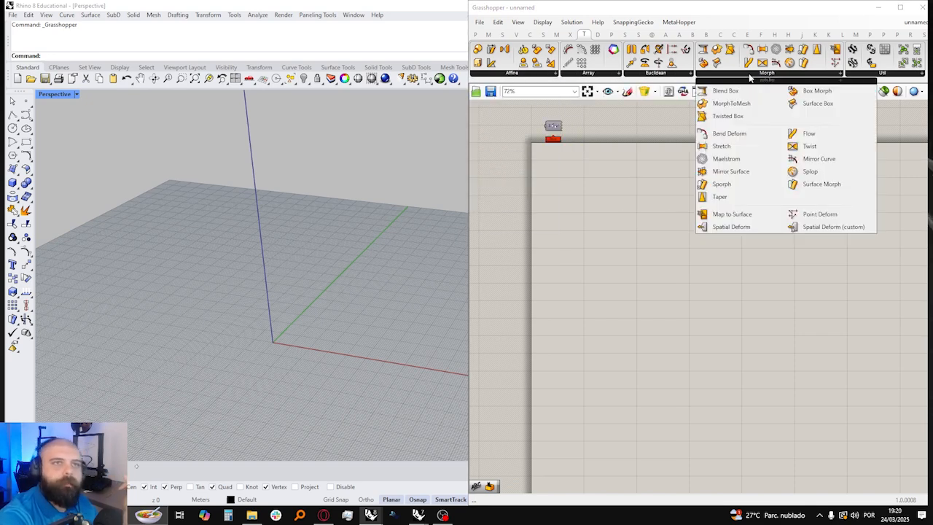
left_click(656, 74)
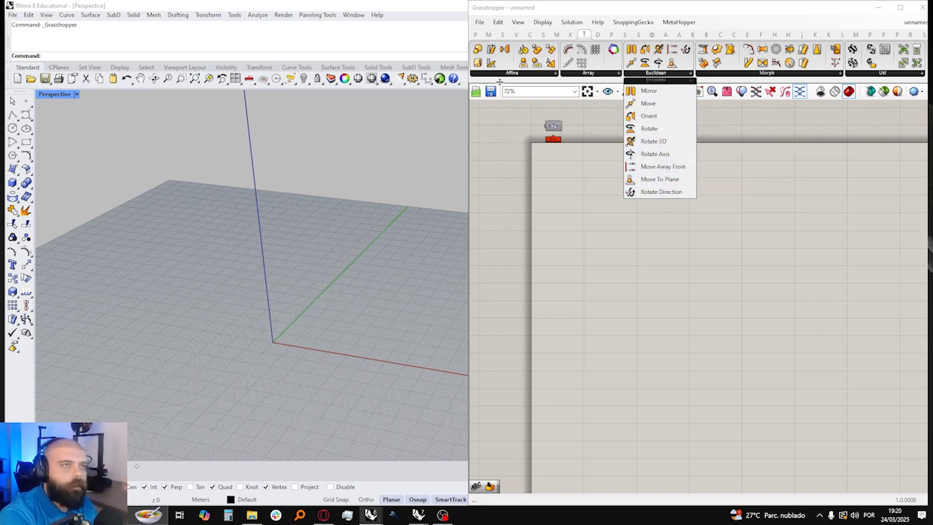
left_click(517, 75)
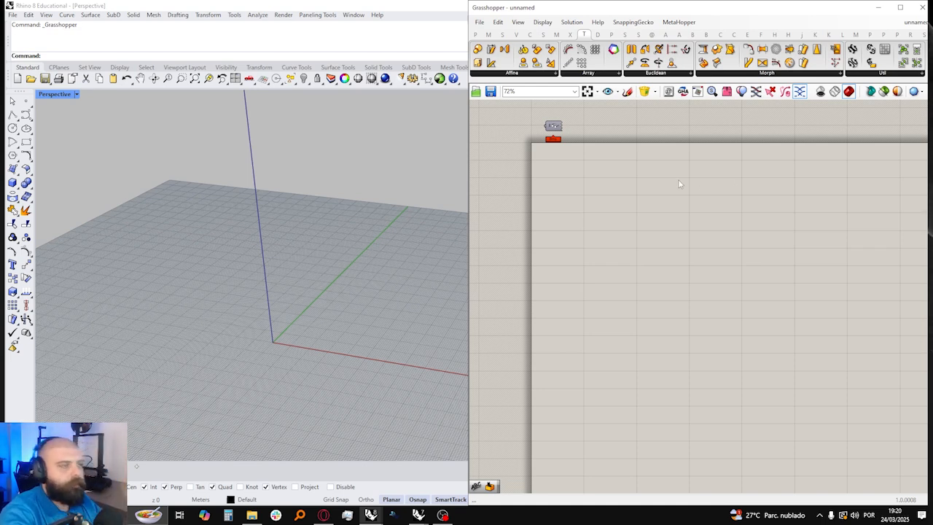
Step: Place a Move transform component on the empty Grasshopper canvas
left_click(655, 74)
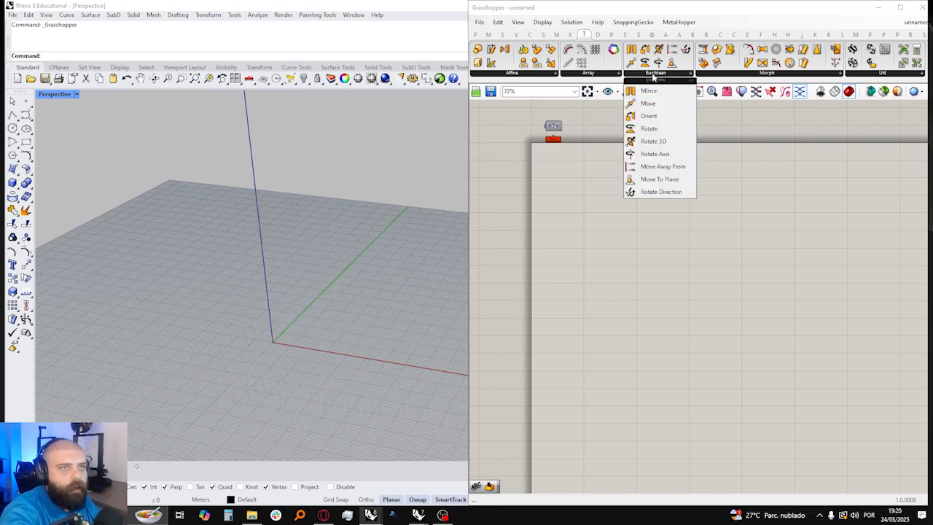
left_click(648, 102)
left_click(596, 210)
left_click_drag(583, 212, 605, 211)
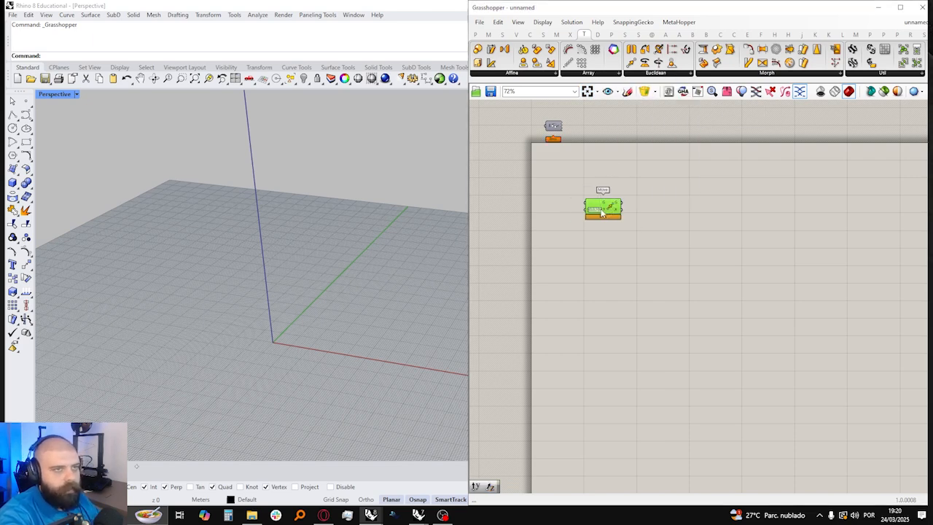
left_click(571, 154)
scroll(571, 172, "up", 4)
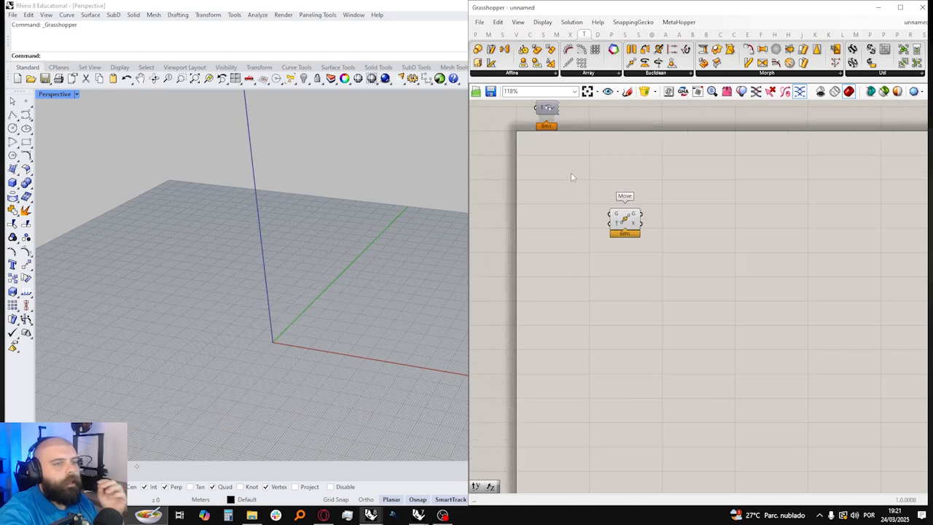
left_click(677, 271)
left_click(710, 201)
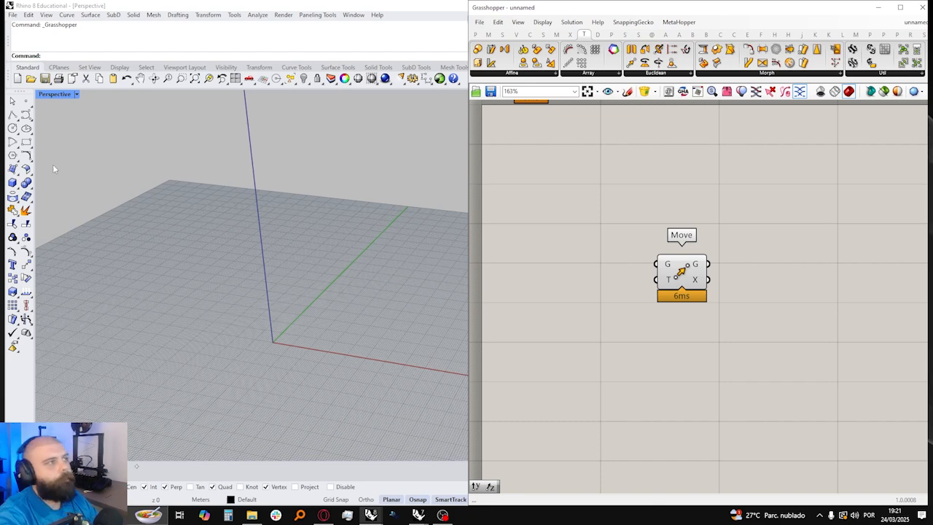
Step: Model a solid box standing on the ground plane near the origin in the Rhino viewport
left_click(12, 182)
right_click_drag(419, 323, 311, 345)
left_click(240, 337)
left_click(328, 318)
left_click(323, 237)
Step: Add a Brep parameter to the canvas and reference the Rhino box in it
double_click(512, 264)
type("BREP")
key("Return")
right_click(510, 263)
left_click(559, 396)
left_click(314, 277)
Step: Connect the Brep parameter to the Move component's Geometry input and shift the parameter closer to Move
left_click_drag(534, 264, 658, 264)
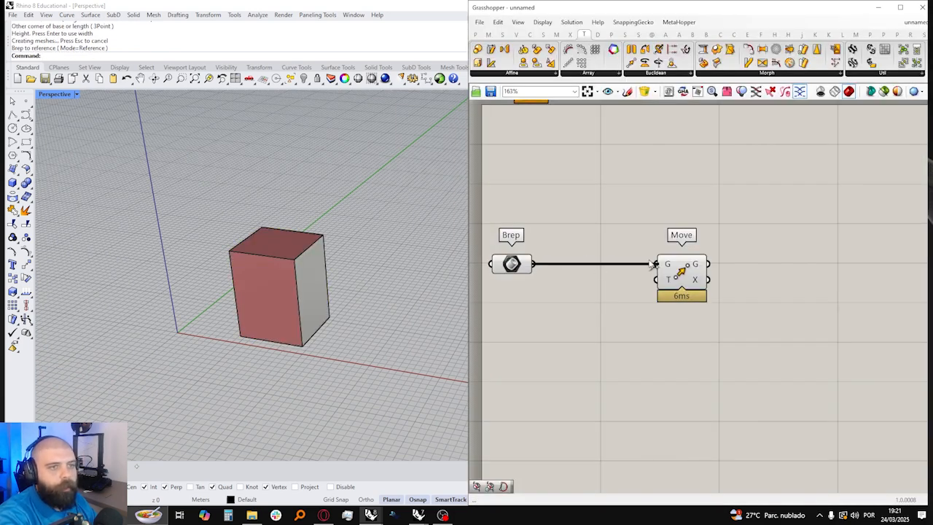
left_click_drag(532, 271, 570, 271)
left_click(616, 280)
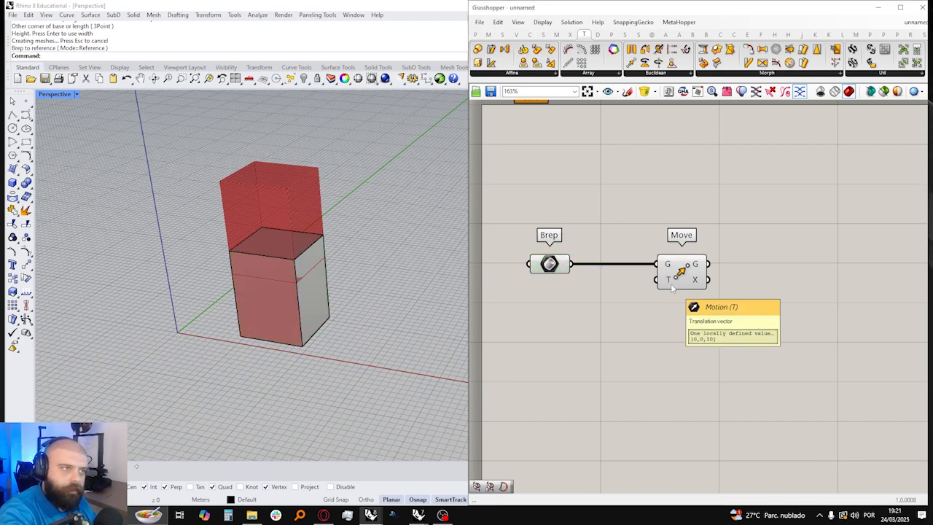
double_click(555, 321)
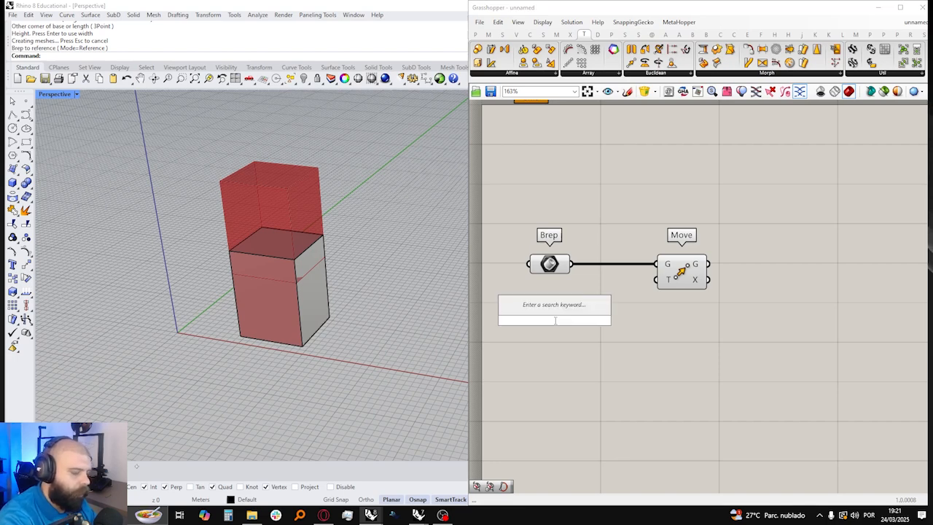
type("VECTOR X")
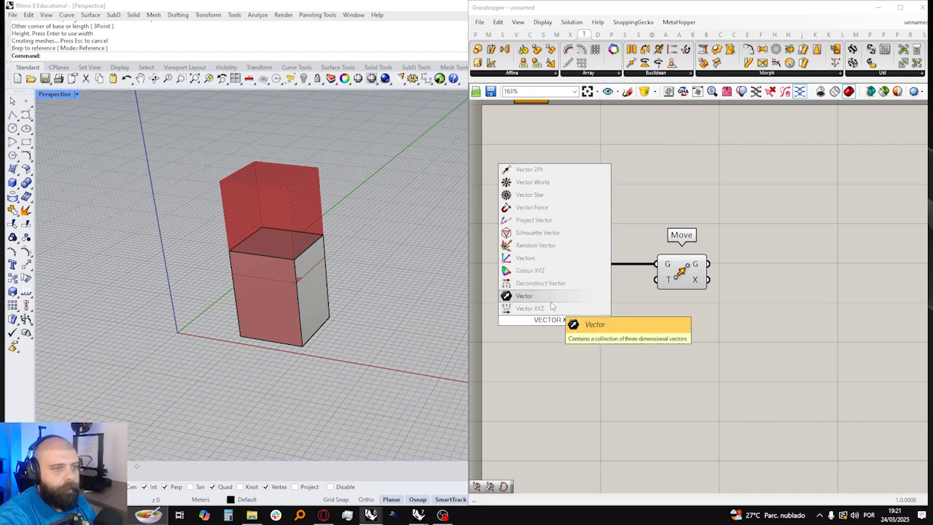
key("Return")
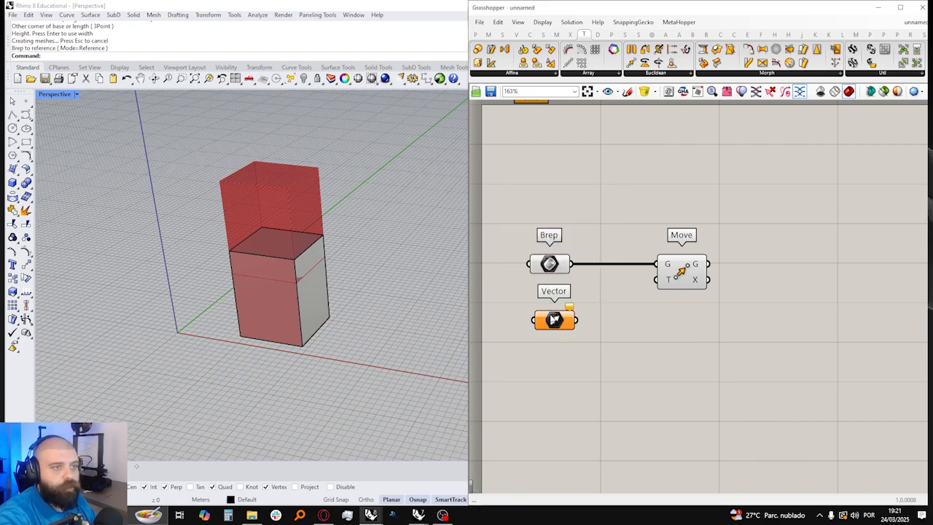
key("Delete")
Step: Add a Vector XYZ component below the Brep parameter and connect its vector output to Move's Motion input
double_click(554, 319)
type("XYZ")
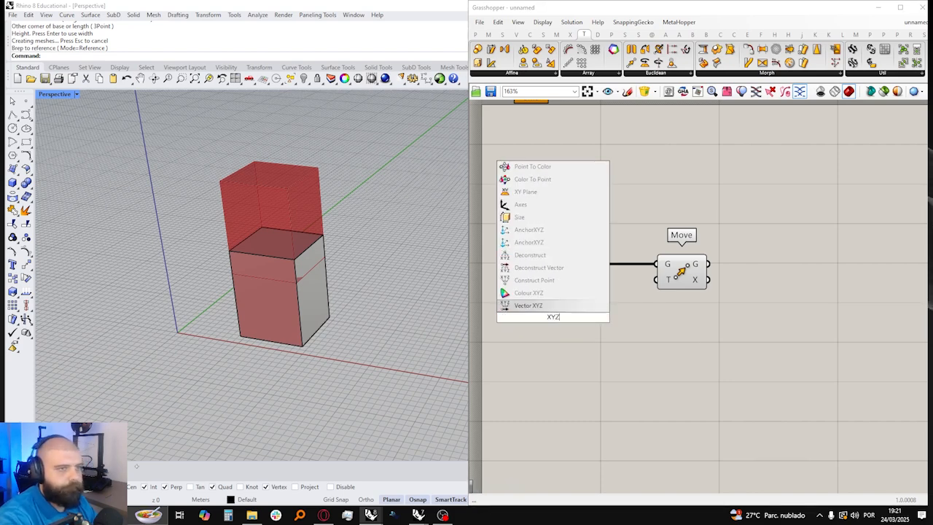
key("Return")
left_click(614, 327)
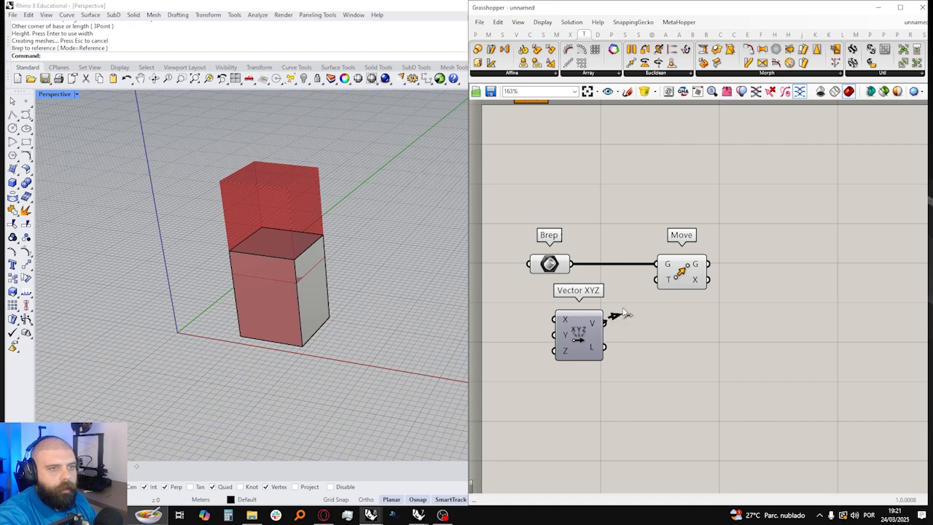
left_click_drag(606, 325, 660, 280)
right_click_drag(579, 313, 672, 307)
left_click(693, 315)
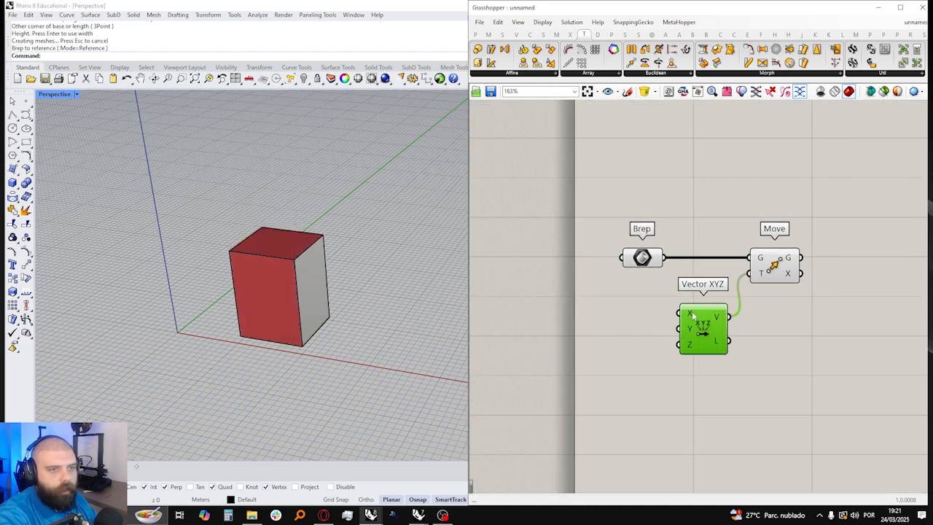
Step: Add three number sliders and wire them to the X, Y and Z inputs of Vector XYZ
double_click(598, 316)
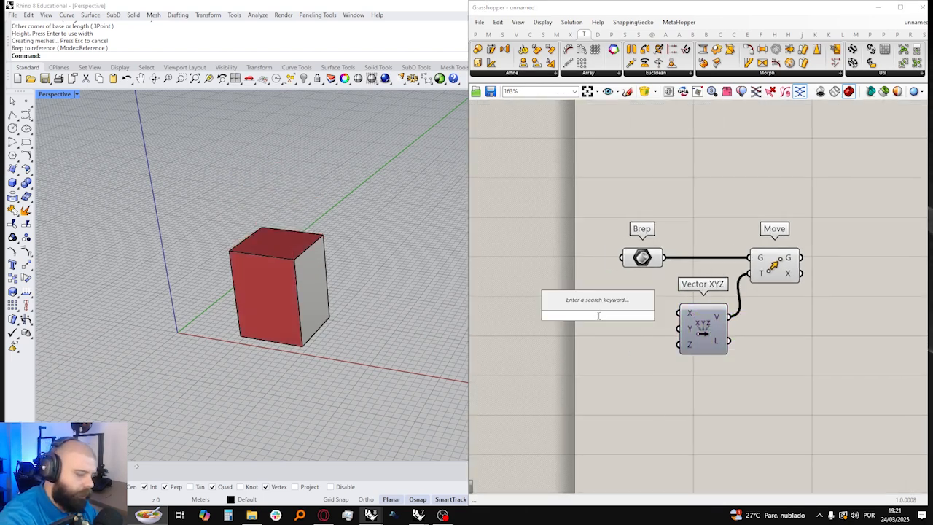
type("slider")
key("Return")
left_click_drag(592, 316, 623, 355)
left_click(621, 285)
left_click_drag(682, 311, 726, 334)
left_click_drag(649, 345, 702, 343)
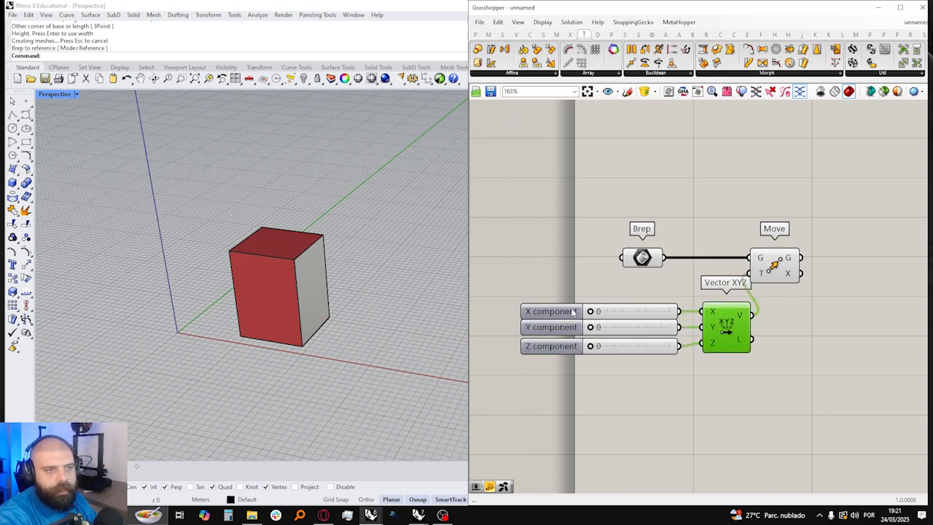
Step: Set the vector component sliders to X 32, Y 24 and Z 26
left_click_drag(590, 311, 610, 346)
scroll(274, 295, "down", 5)
right_click_drag(356, 306, 331, 286)
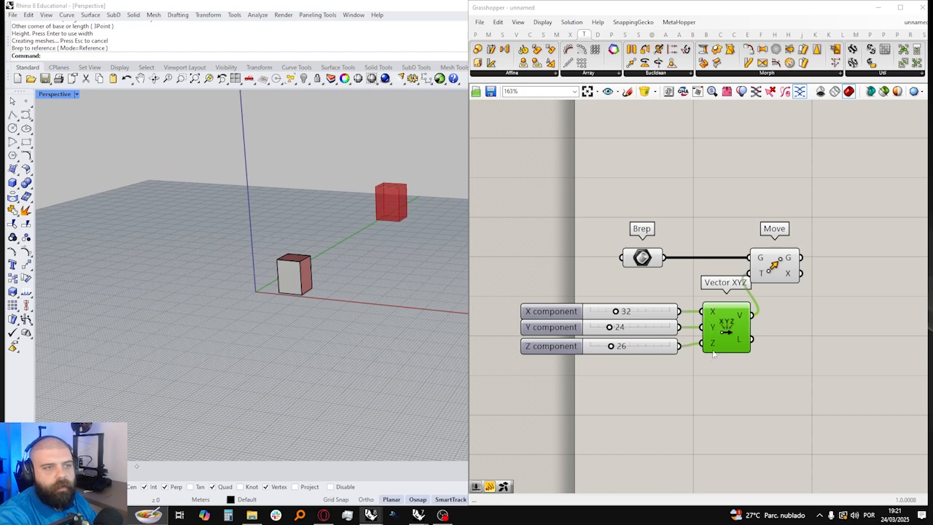
mouse_move(741, 318)
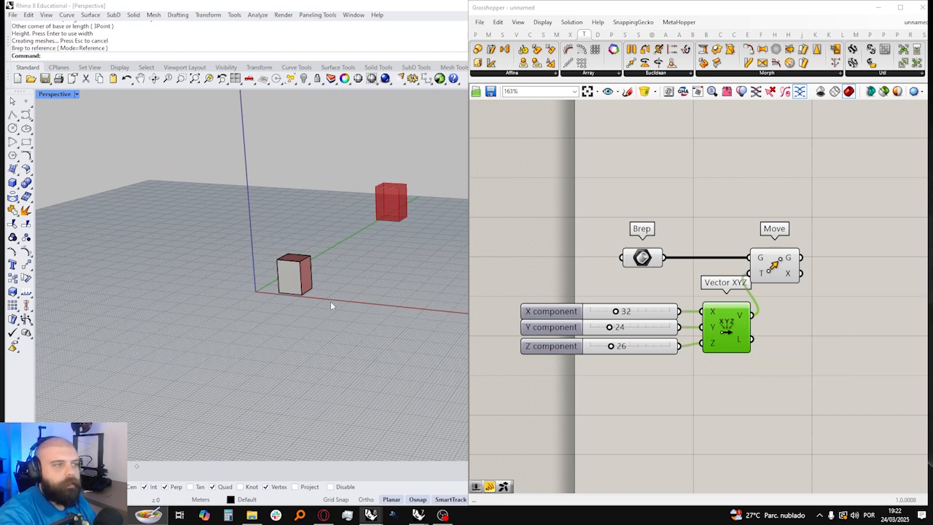
Step: Hide the original box in the Rhino viewport and set the Z component slider to 5
left_click(304, 282)
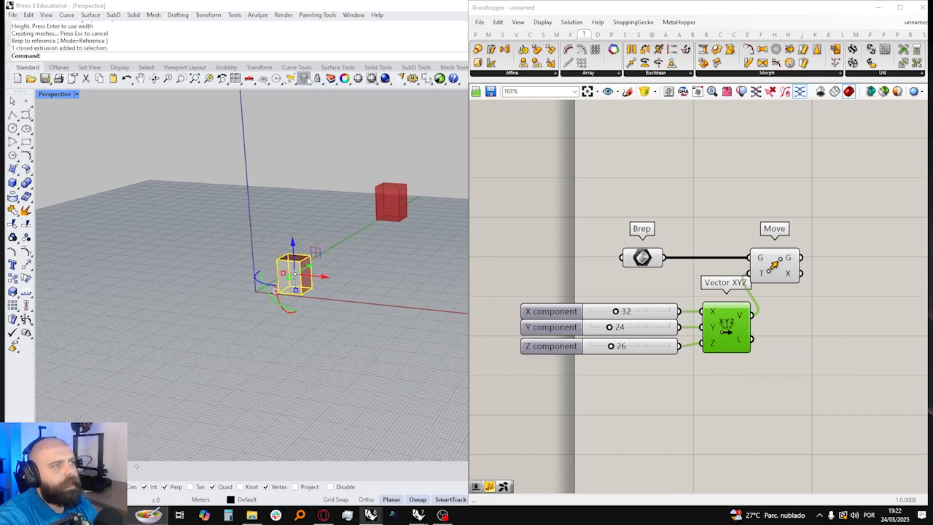
left_click(305, 79)
left_click_drag(609, 346, 594, 345)
Step: Move the Move component farther away from the Vector XYZ component on the canvas
left_click(695, 225)
right_click_drag(696, 225, 617, 231)
left_click_drag(705, 274, 741, 274)
scroll(735, 273, "down", 5)
left_click_drag(548, 214, 818, 382)
scroll(691, 267, "up", 3)
scroll(674, 270, "up", 1)
left_click_drag(618, 270, 684, 275)
Step: Select the Brep and Move components in turn to compare the original and moved boxes in the viewport
left_click(686, 263)
left_click(678, 274)
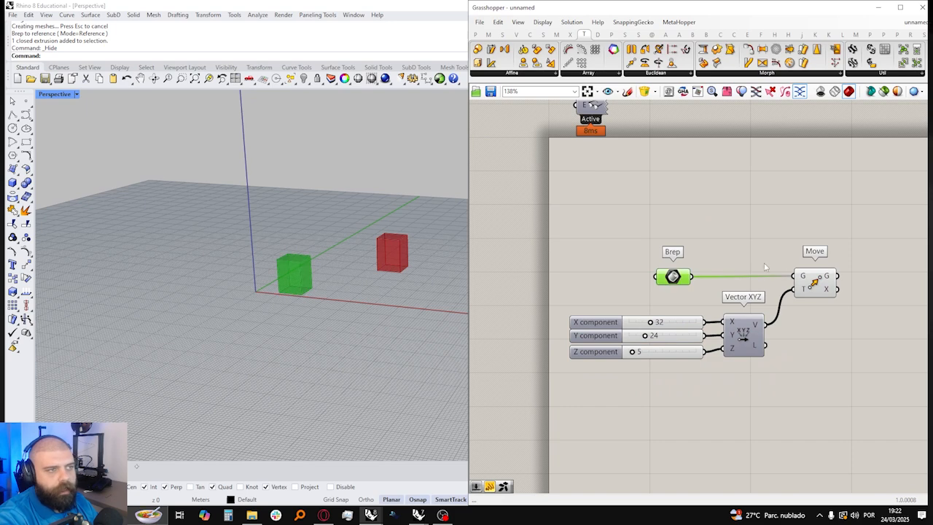
right_click_drag(809, 270, 725, 270)
left_click(736, 281)
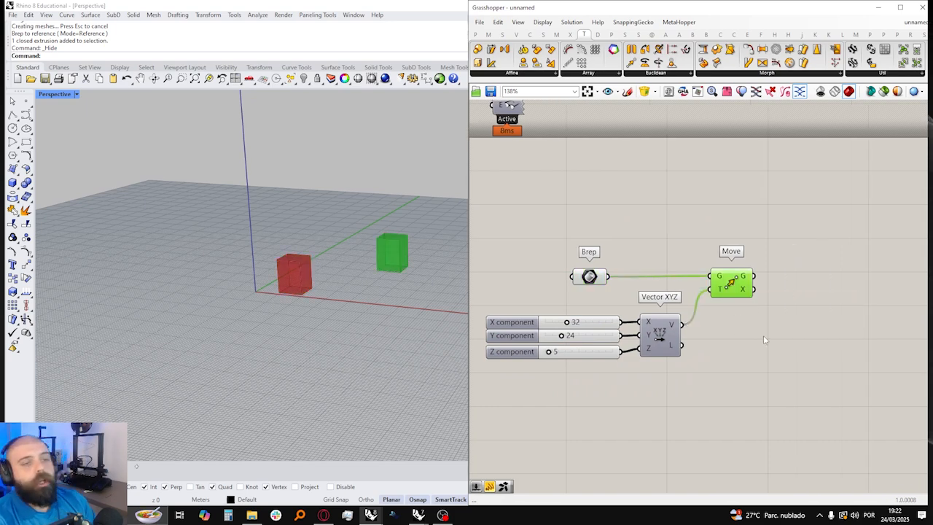
left_click(807, 315)
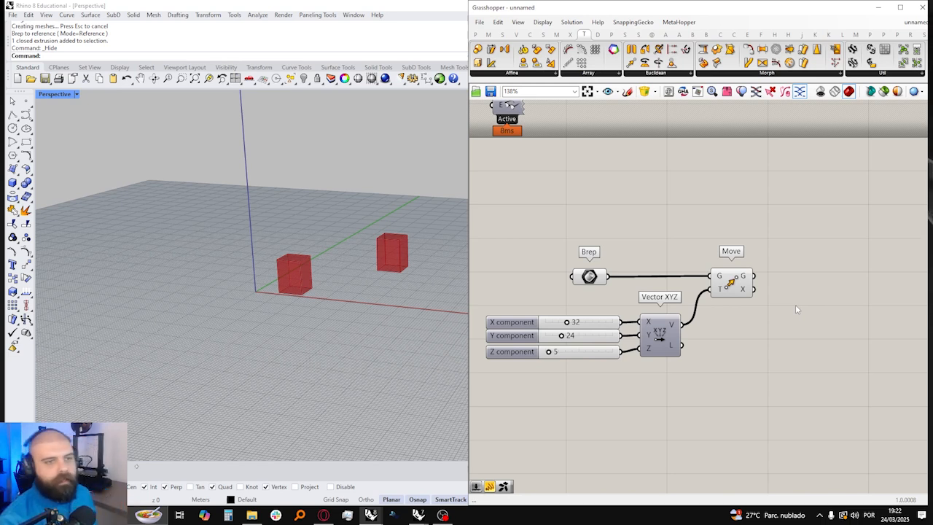
Step: Add a Panel beside the Move component, connect Move's Transform output to it, and widen the panel
mouse_move(747, 294)
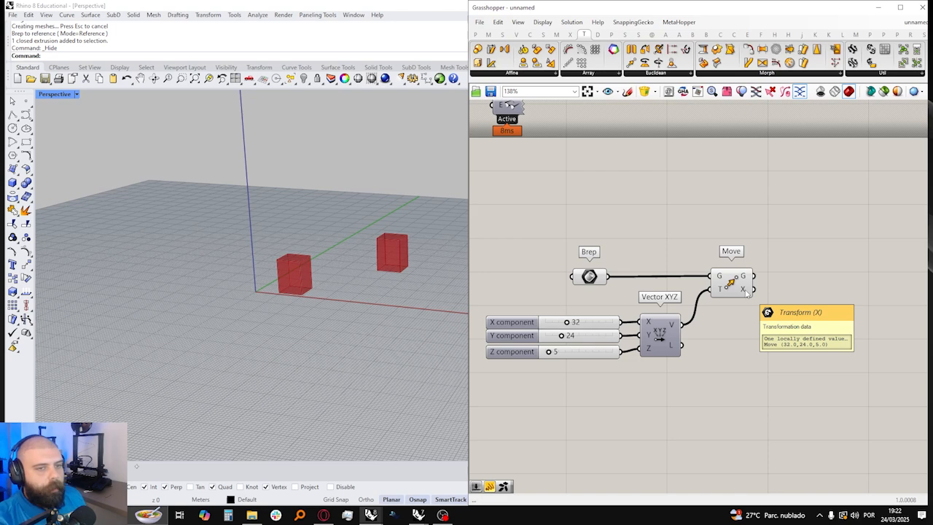
left_click(475, 34)
left_click(636, 63)
left_click(837, 293)
left_click_drag(754, 290, 818, 297)
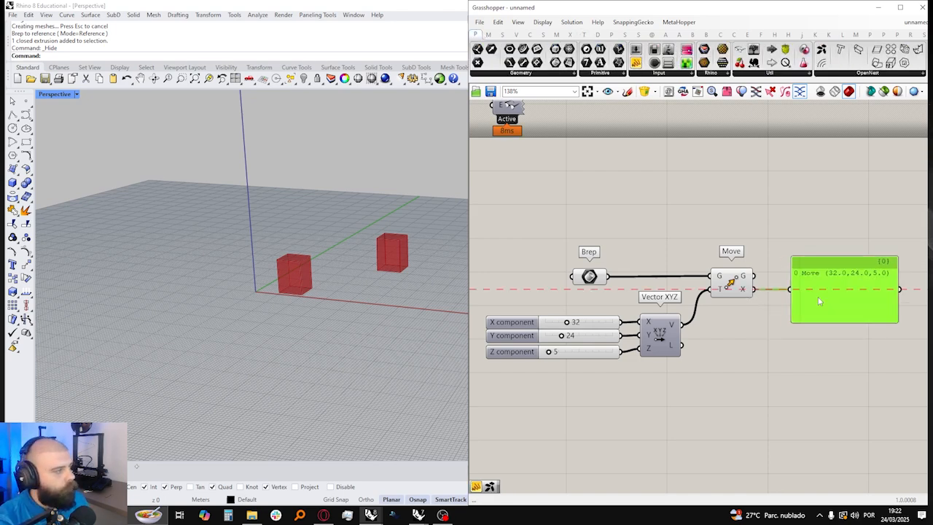
right_click_drag(905, 303, 780, 293)
left_click_drag(774, 292, 823, 292)
left_click(779, 201)
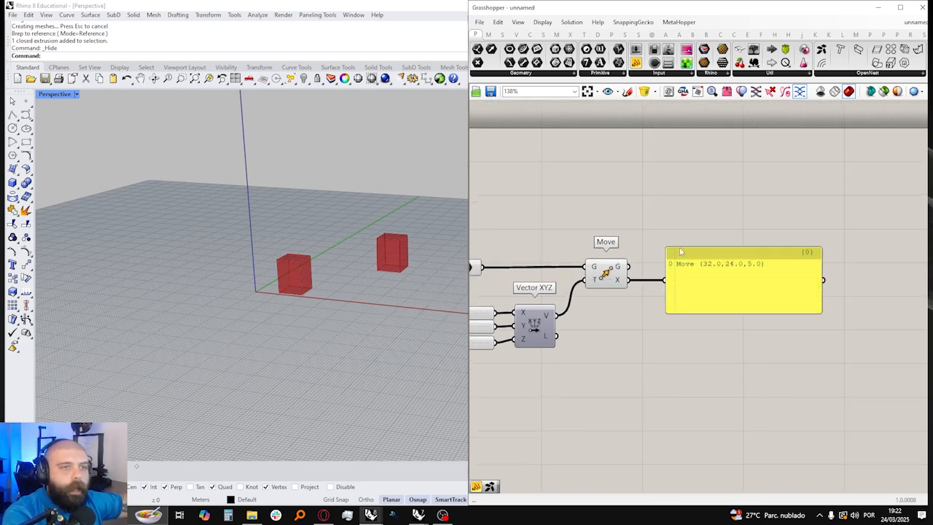
Step: Reposition the transform panel and the Move component slightly lower on the canvas
scroll(685, 268, "up", 3)
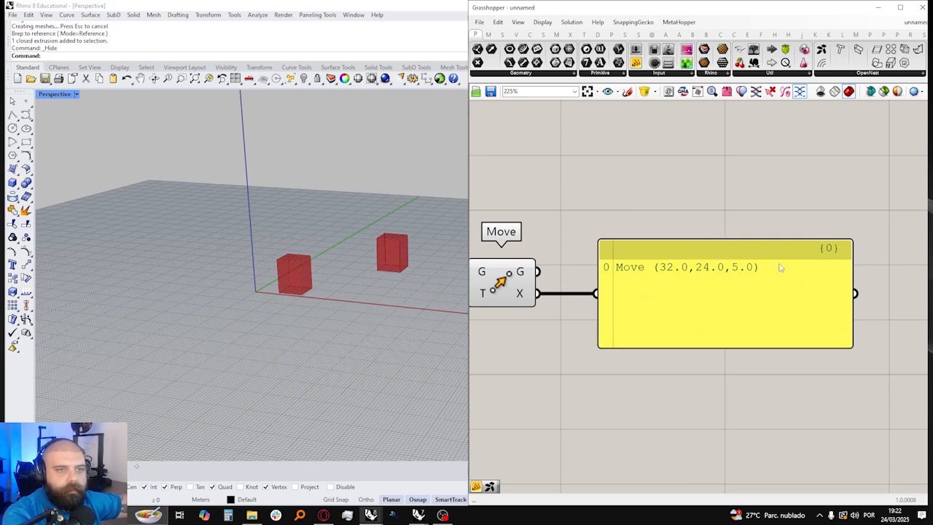
scroll(889, 267, "down", 5)
scroll(713, 312, "up", 2)
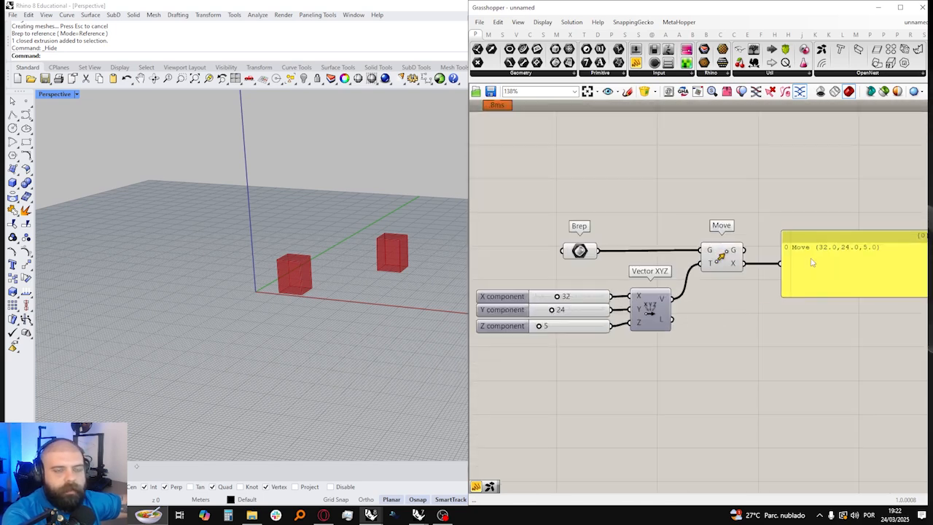
left_click_drag(832, 257, 840, 293)
left_click(809, 218)
right_click_drag(808, 218, 789, 221)
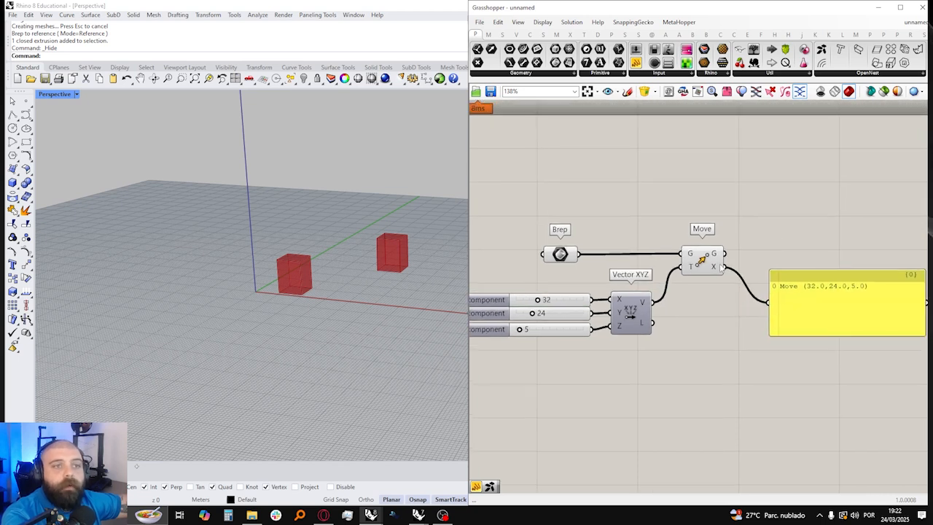
mouse_move(716, 270)
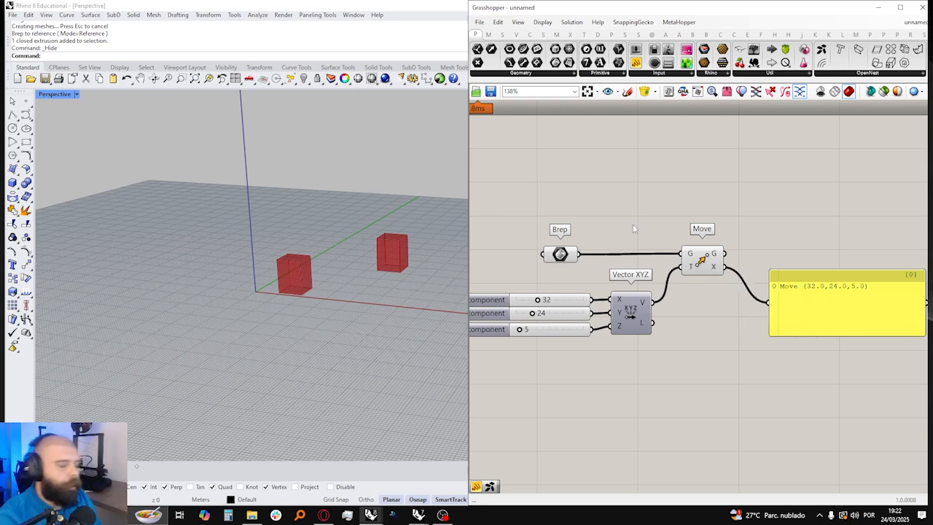
right_click_drag(632, 208, 618, 217)
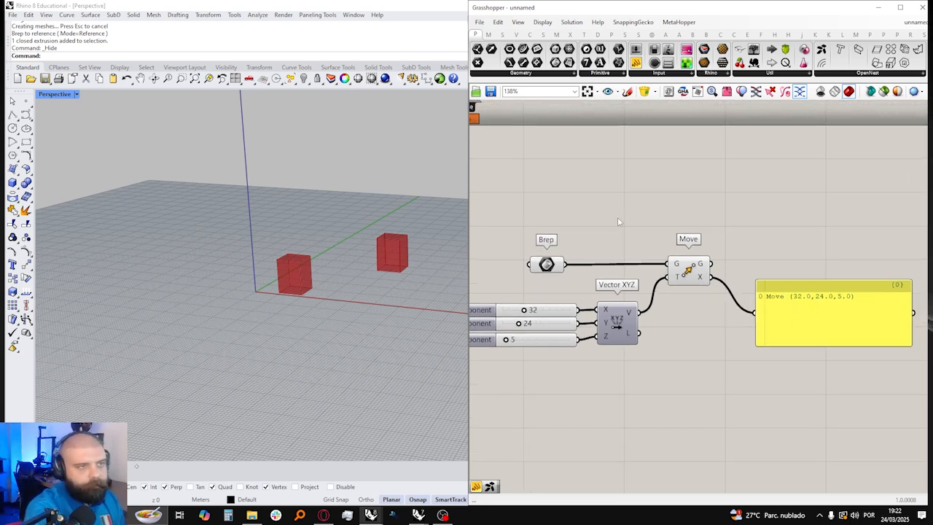
left_click_drag(685, 272, 685, 289)
left_click(666, 233)
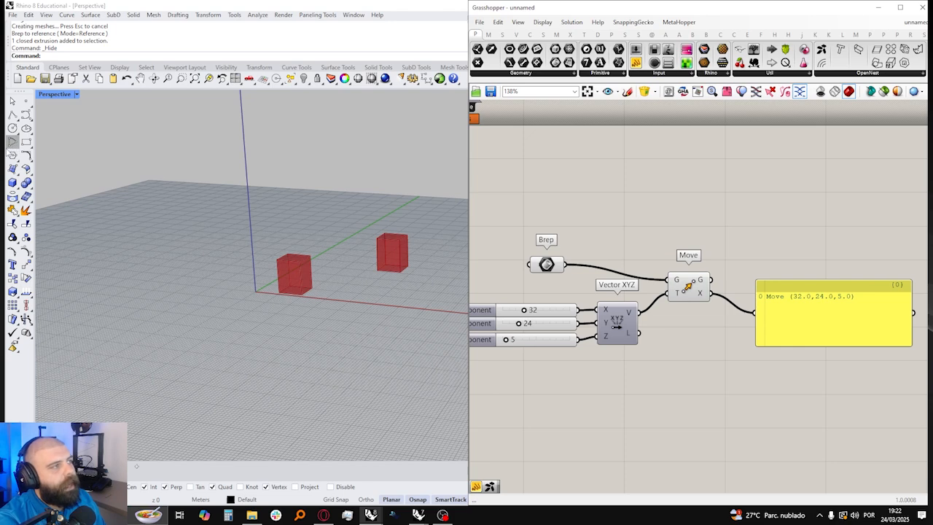
Step: Draw a sphere centred on the ground plane in front of the first box in the Rhino viewport
left_click(15, 187)
left_click(54, 188)
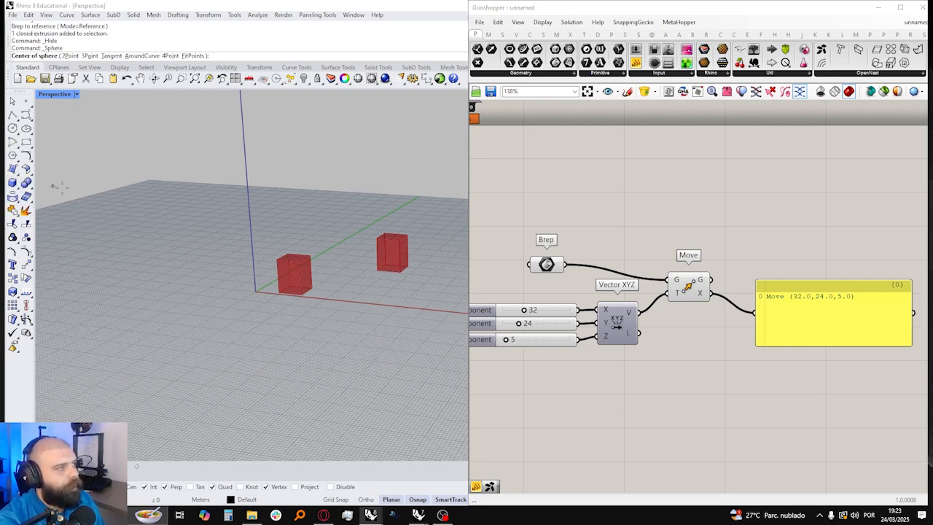
scroll(419, 263, "up", 3)
left_click(258, 321)
left_click(291, 320)
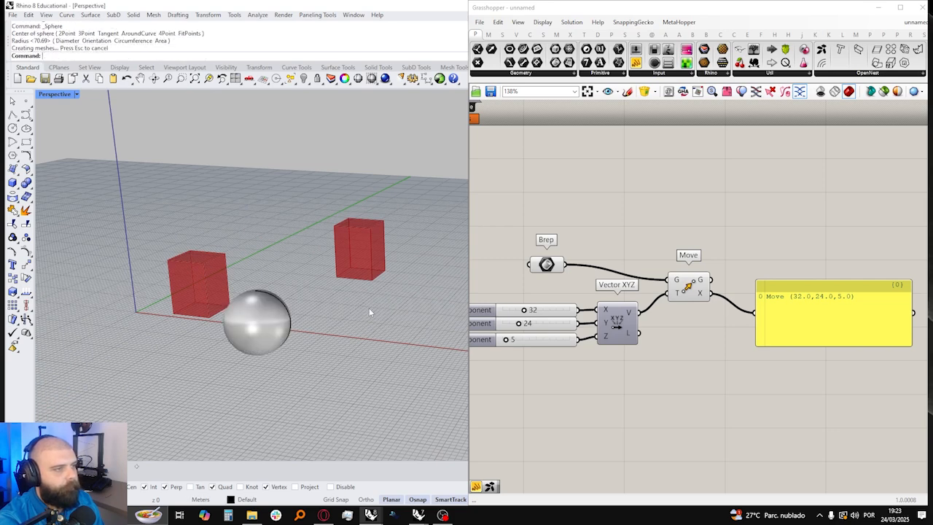
Step: Add a second Brep parameter above the existing one and reference the Rhino sphere in it
double_click(578, 228)
type("BREP")
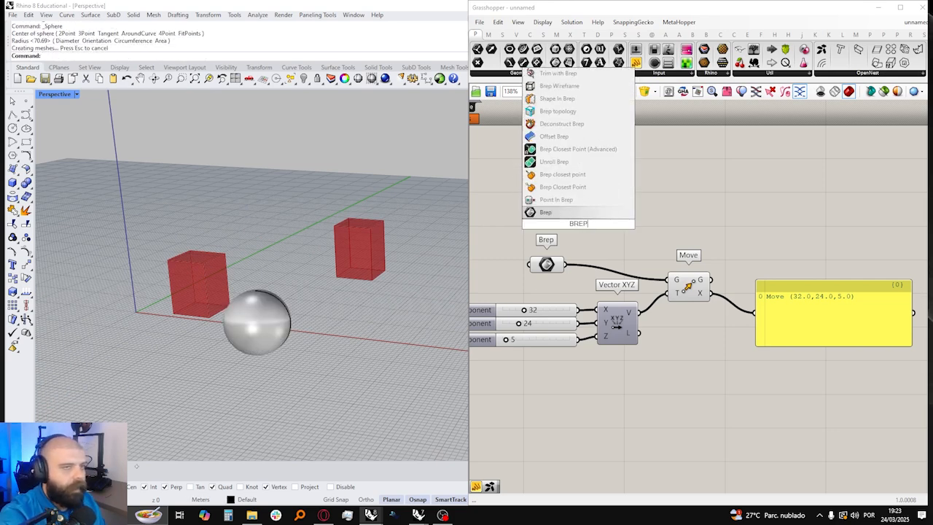
key("Return")
right_click(576, 219)
left_click(608, 350)
left_click(295, 339)
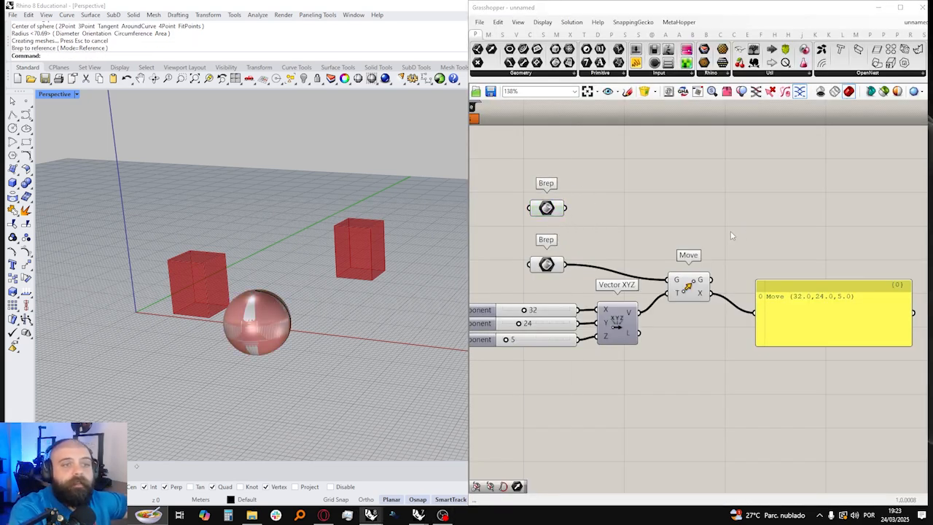
Step: Add a second Move component, feed it the sphere's Brep and the Vector XYZ output, and check the moved sphere in the viewport
left_click(699, 295)
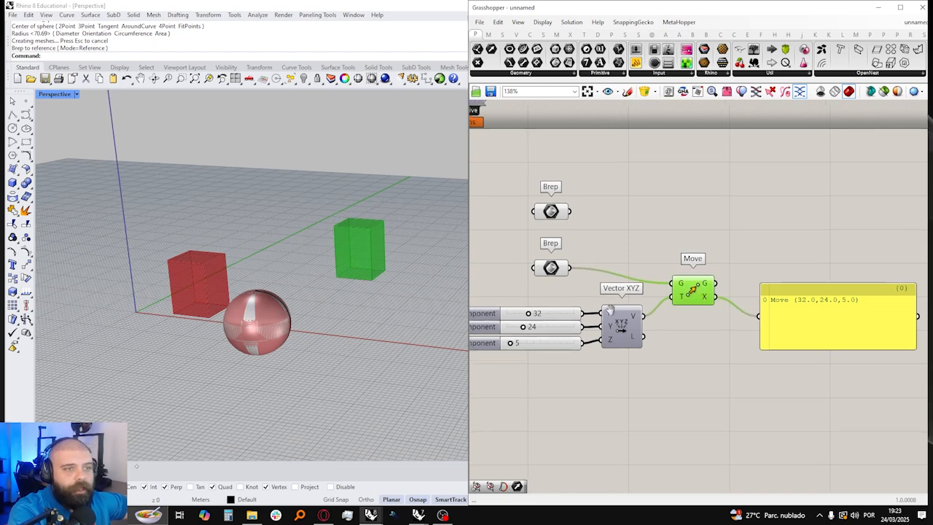
double_click(684, 212)
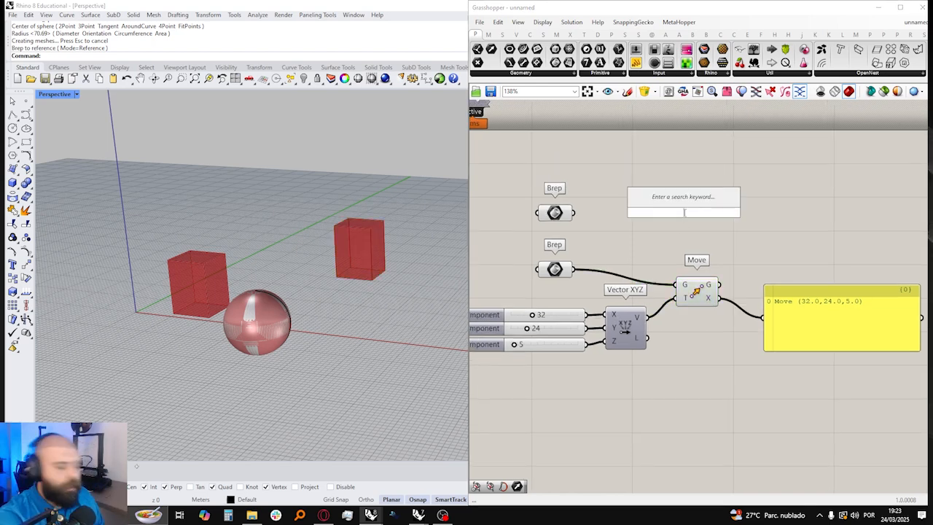
type("move")
key("Return")
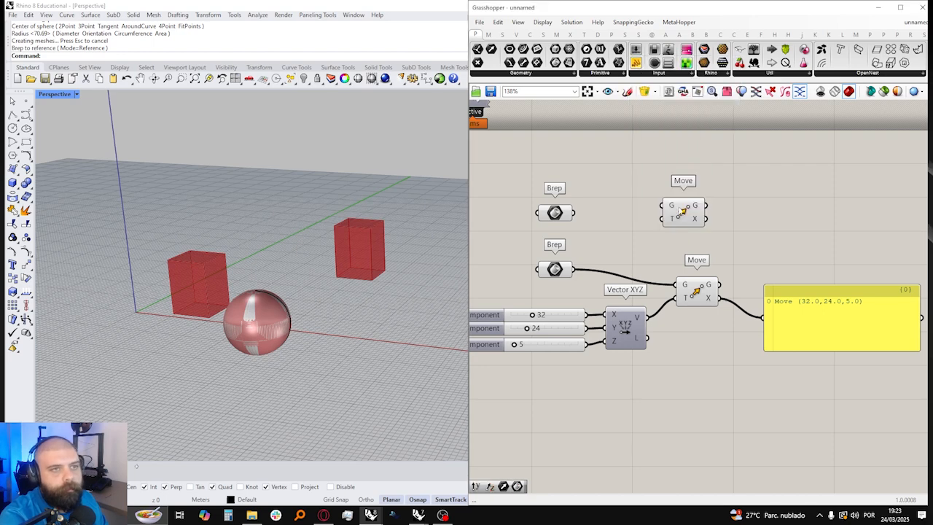
left_click_drag(574, 212, 663, 206)
left_click_drag(647, 317, 663, 218)
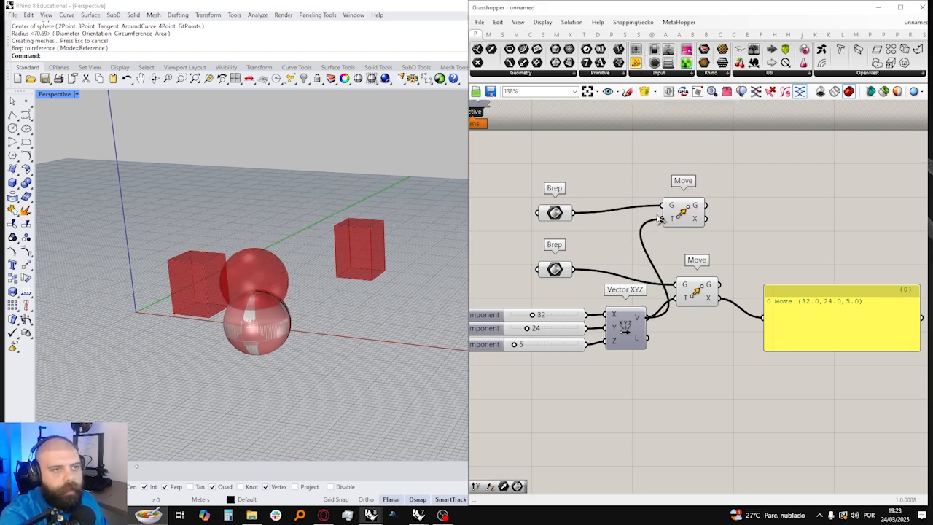
right_click_drag(348, 241, 338, 261)
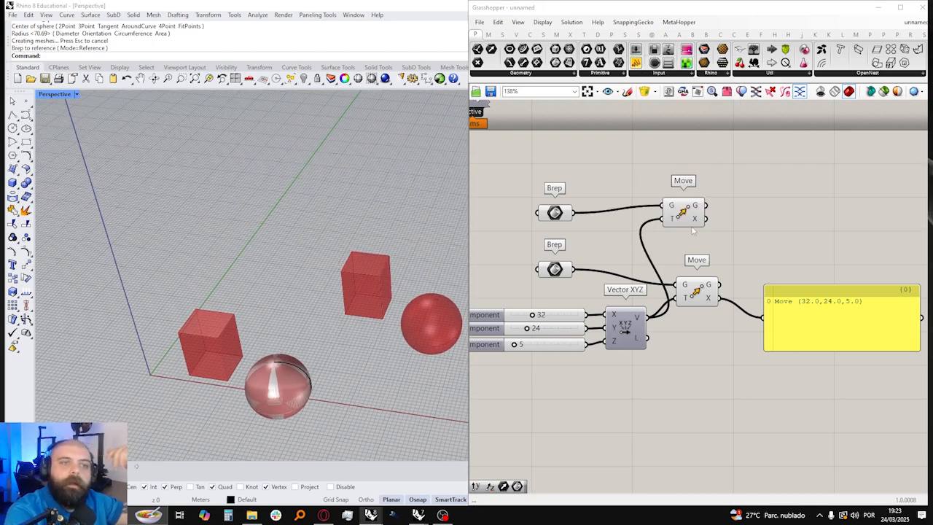
left_click_drag(691, 223, 699, 230)
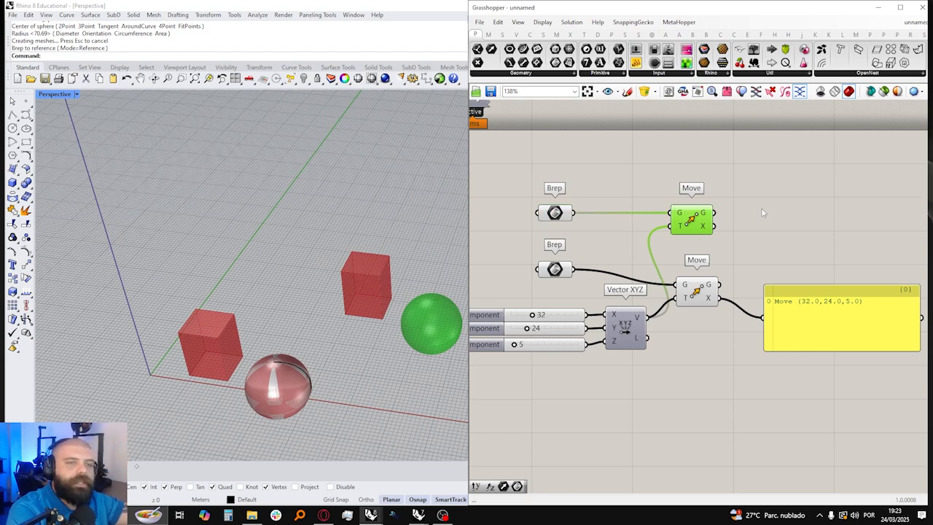
Step: Add a Transform component that takes geometry and transform inputs, placed beside the sphere's Move component
right_click_drag(761, 266, 701, 261)
left_click_drag(691, 262, 886, 384)
double_click(711, 234)
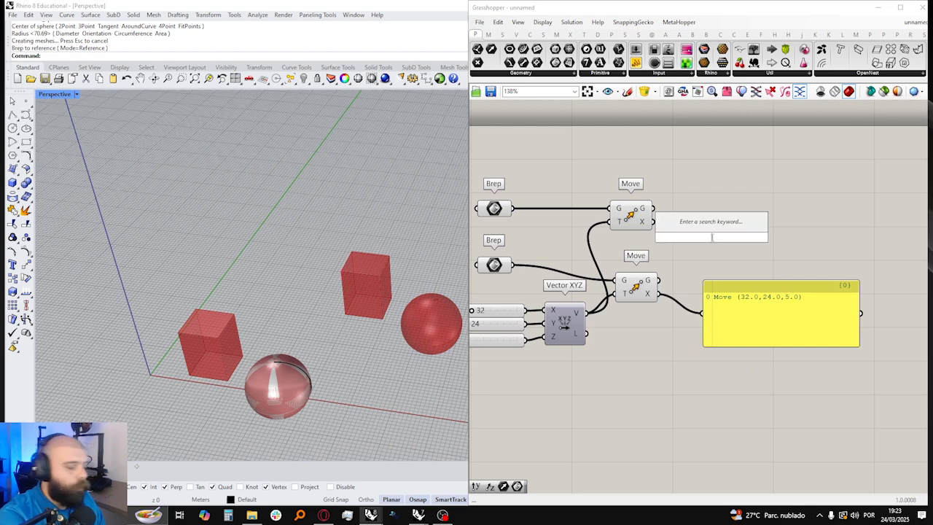
type("TRANSF")
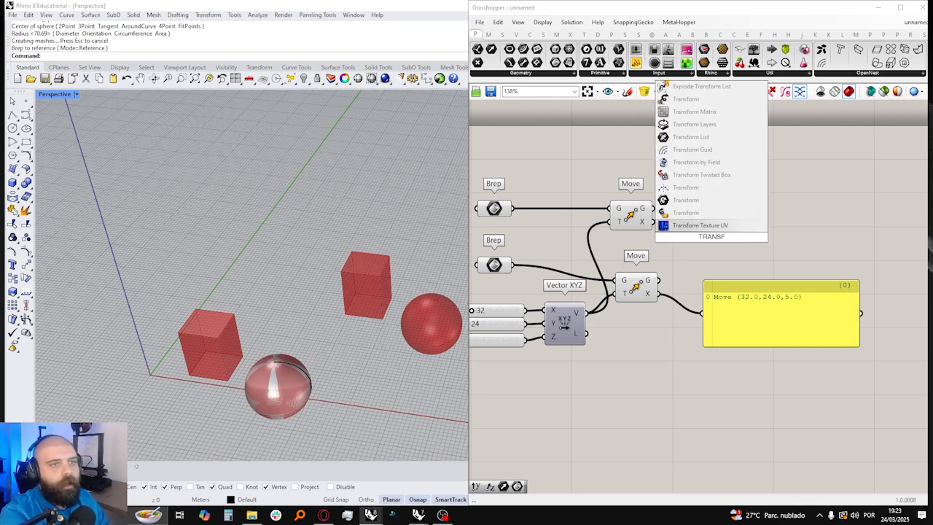
left_click(708, 212)
left_click_drag(715, 239, 712, 224)
left_click(770, 206)
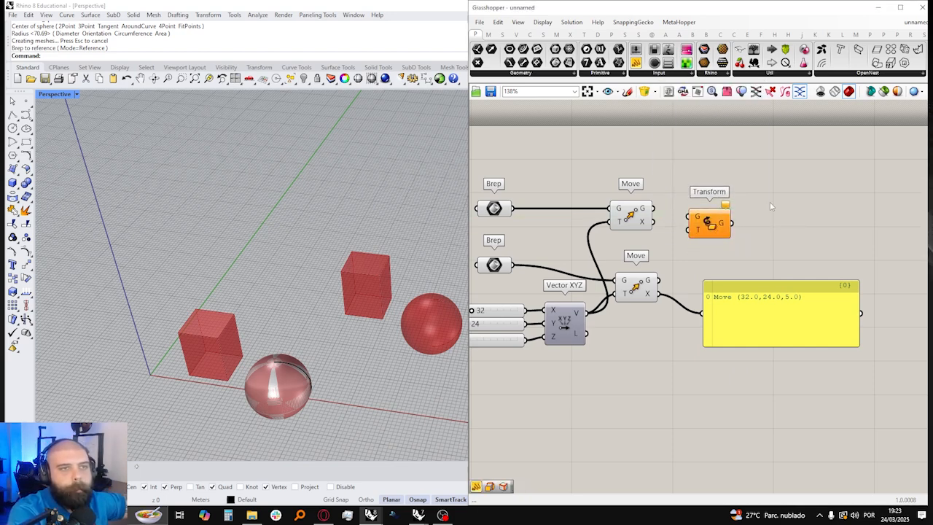
right_click_drag(771, 206, 790, 210)
Step: Delete the sphere's Move component and shift the box's Move component slightly up the canvas
left_click(640, 223)
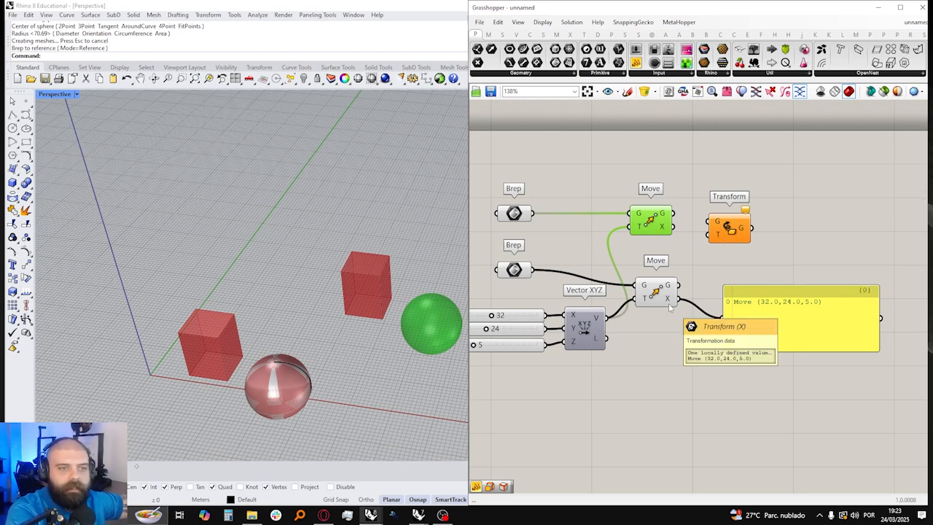
left_click(659, 262)
left_click(650, 221)
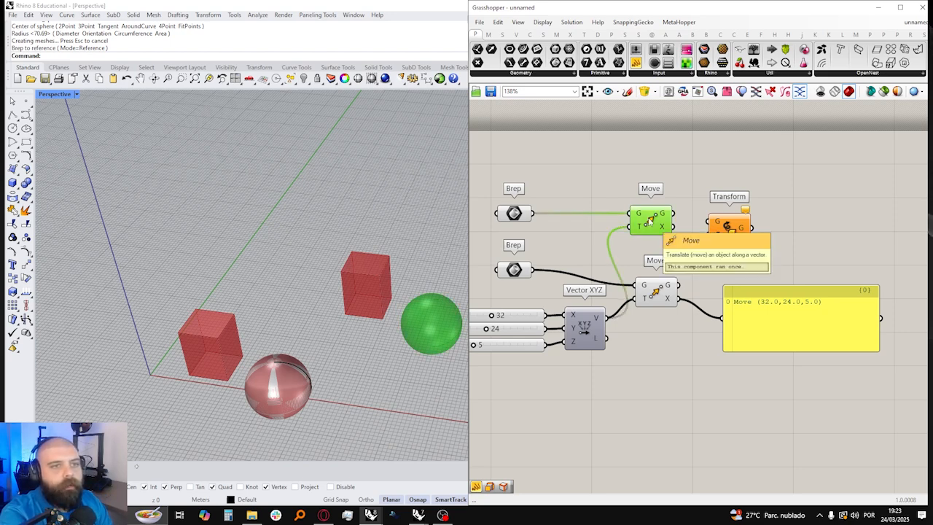
key("Delete")
left_click_drag(663, 301, 661, 285)
left_click(691, 195)
left_click_drag(617, 224, 732, 272)
left_click_drag(863, 360, 860, 358)
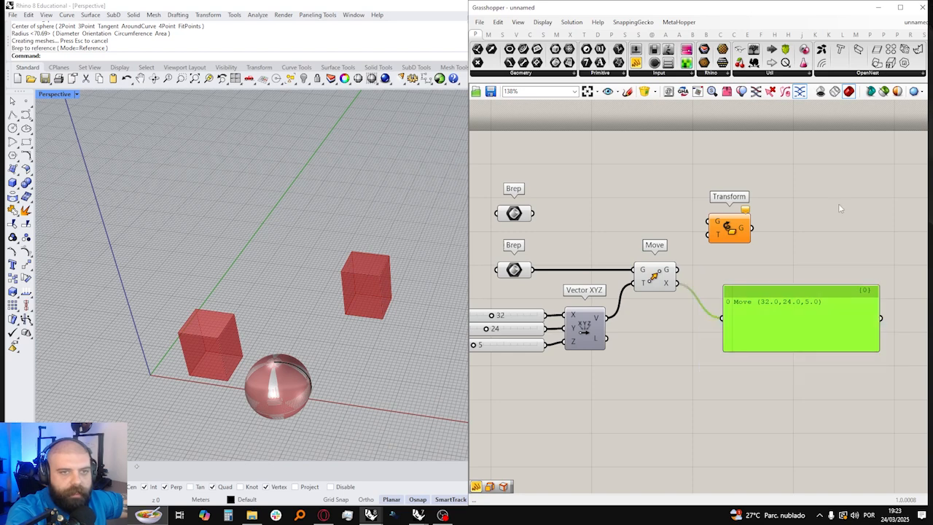
left_click(839, 208)
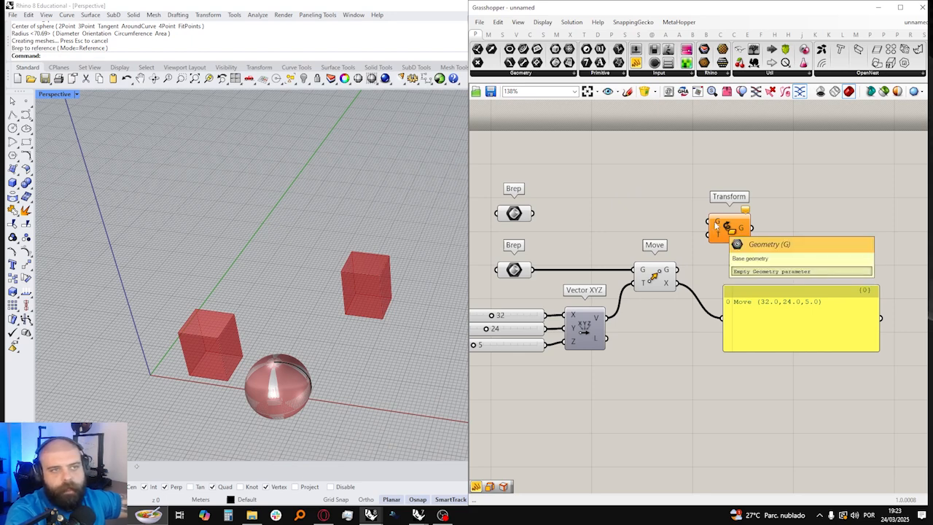
Step: Connect the sphere's Brep to Transform's geometry input and Move's Transform output to its T input, then align the component
left_click(533, 218)
left_click_drag(535, 214, 721, 227)
left_click(752, 253)
left_click_drag(677, 283, 715, 228)
left_click(741, 221)
Step: Compare the original sphere, transformed sphere and moved box by selecting their components and viewing them from above
scroll(343, 221, "down", 5)
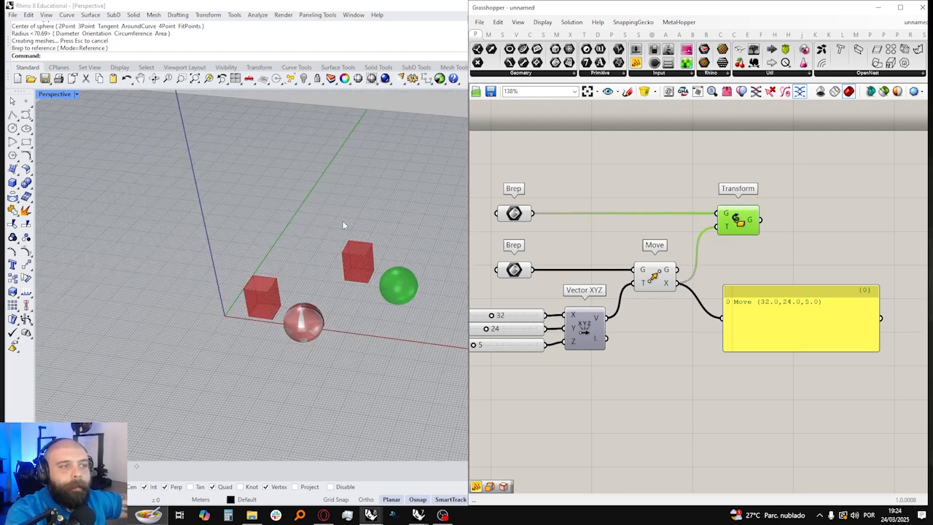
right_click_drag(343, 222, 349, 249)
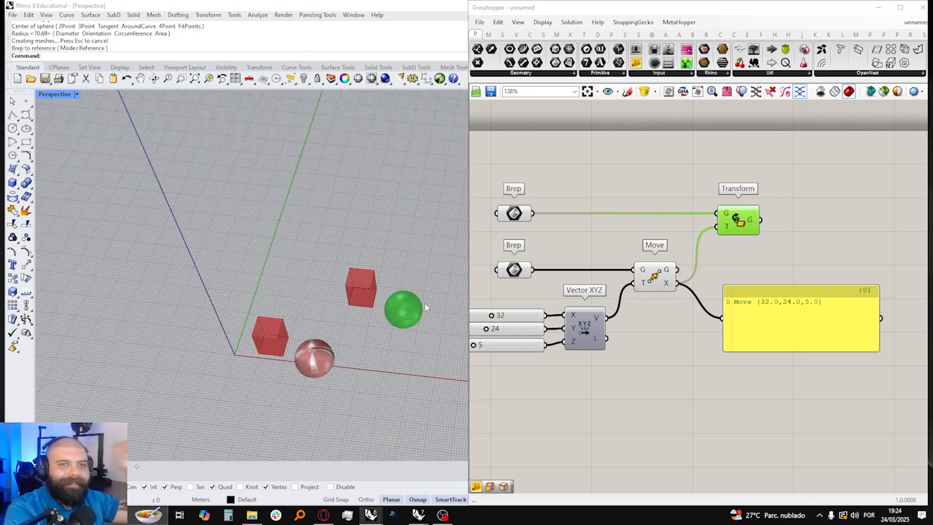
left_click(522, 219)
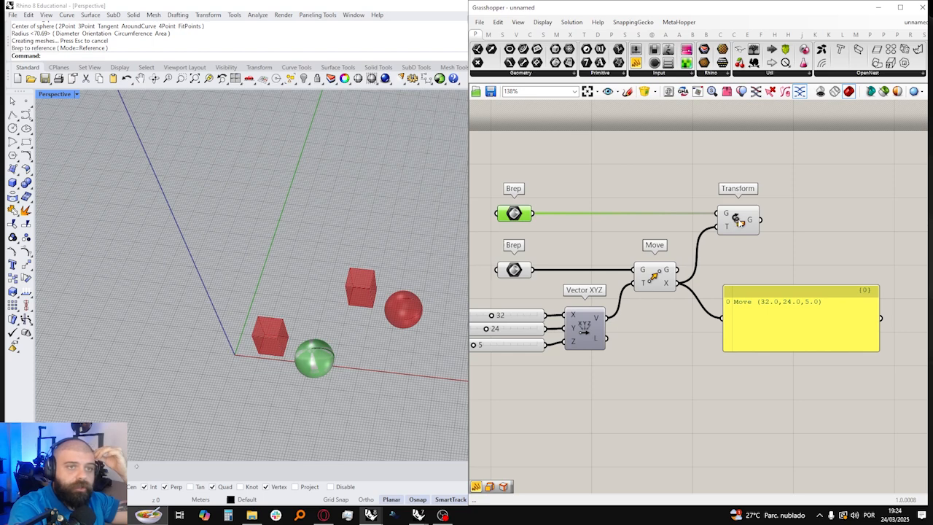
left_click(654, 280)
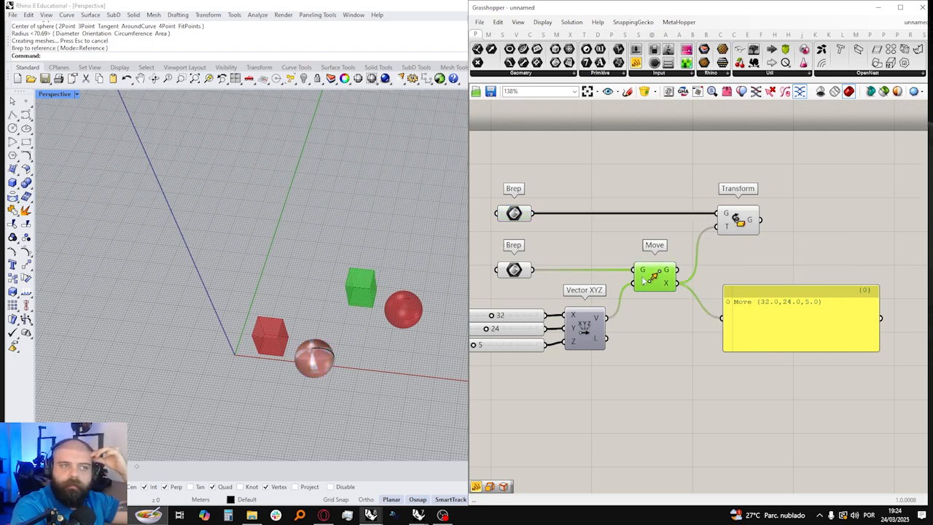
Step: Set the vector's X, Y and Z component sliders to 33, 23 and 14
left_click(557, 289)
right_click_drag(557, 289, 621, 291)
left_click_drag(556, 318, 551, 346)
right_click_drag(449, 351, 450, 292)
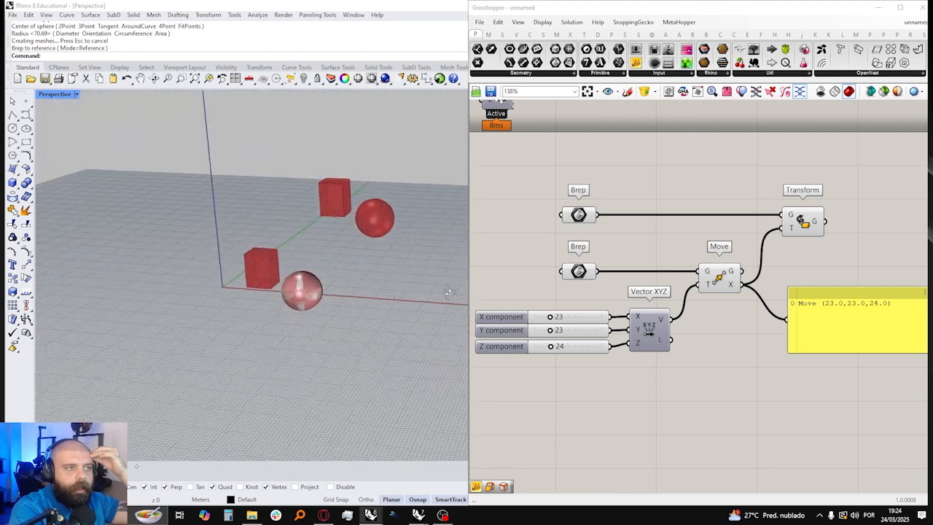
left_click_drag(551, 319, 544, 346)
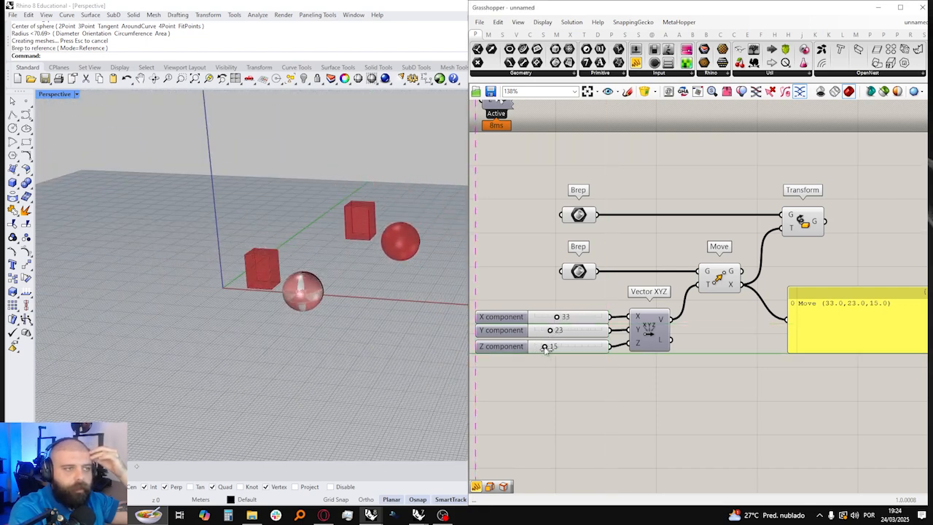
right_click_drag(644, 250, 585, 248)
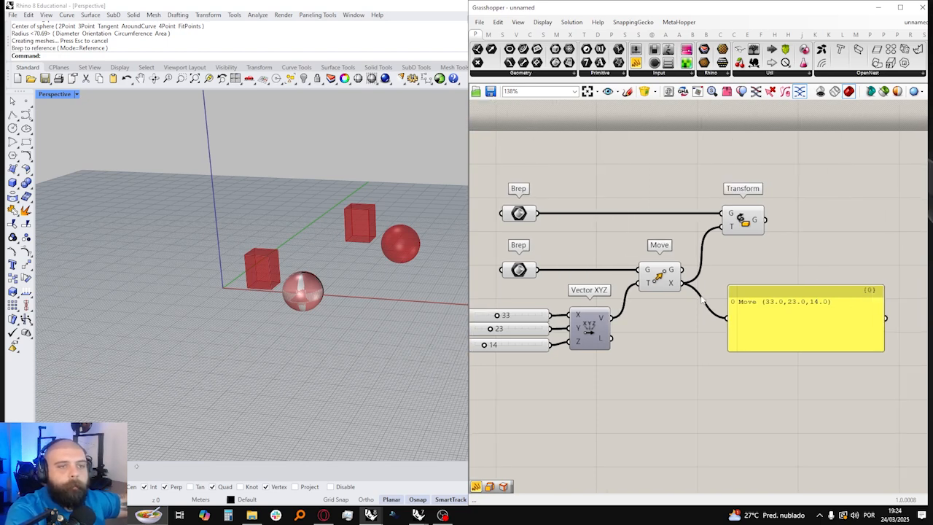
Step: Add a Mirror component from the Euclidean transforms below the Move component
left_click(664, 284)
left_click(752, 267)
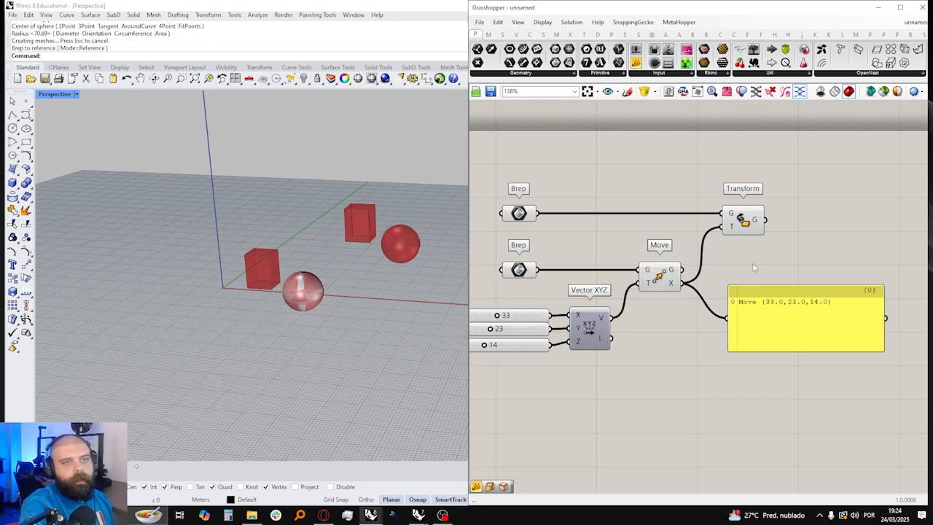
right_click_drag(752, 267, 779, 259)
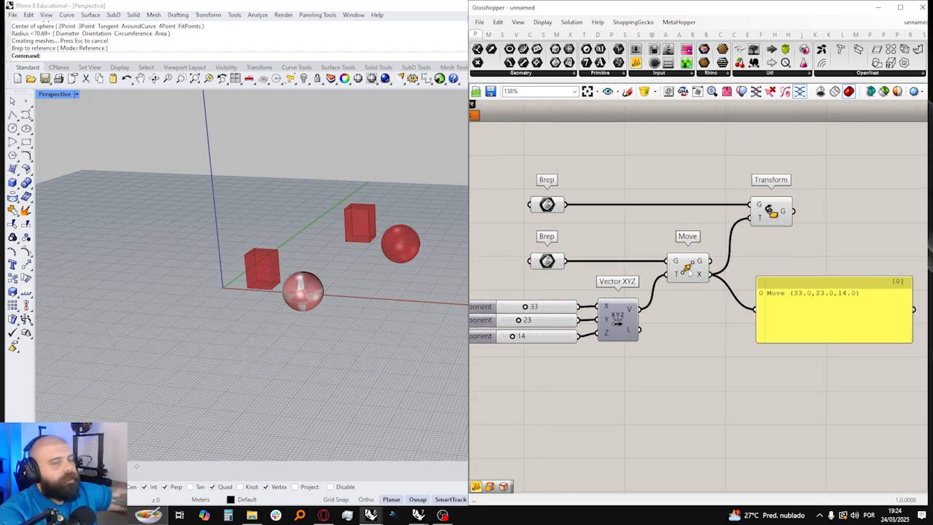
left_click(583, 34)
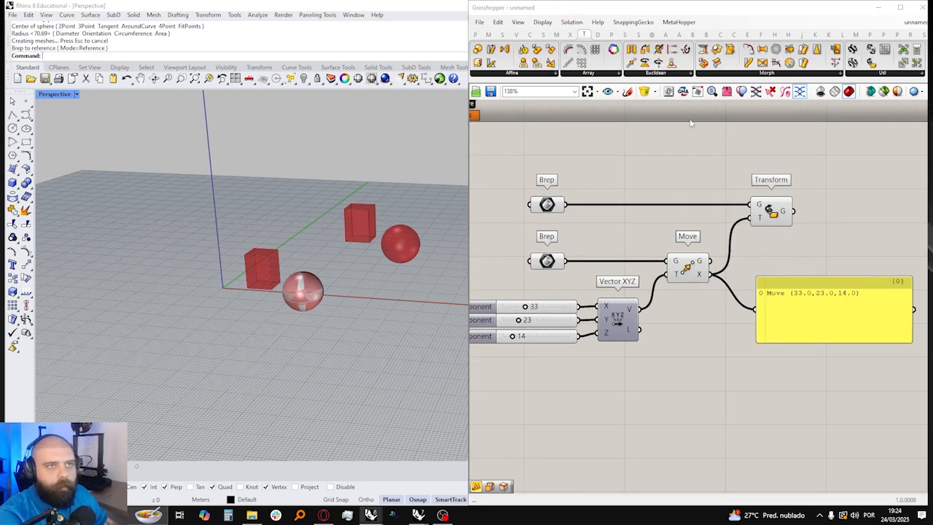
left_click(676, 75)
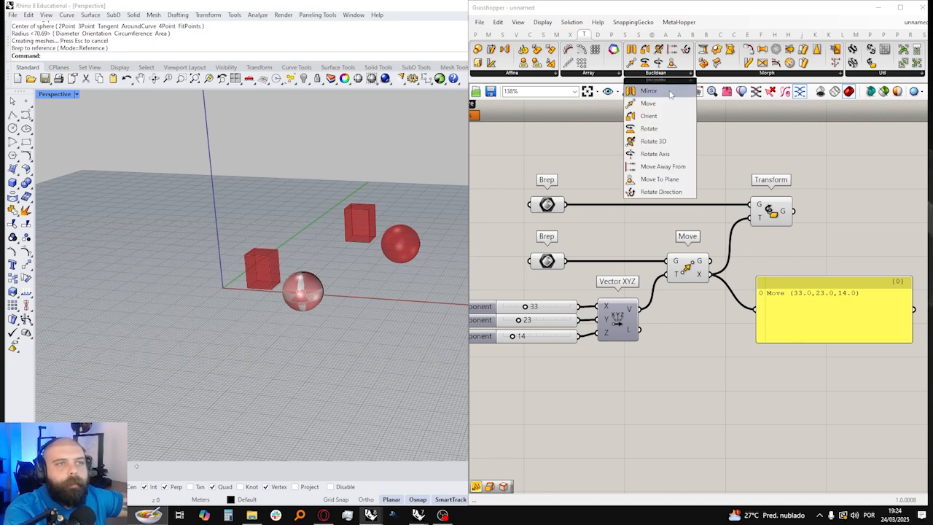
left_click_drag(653, 91, 693, 398)
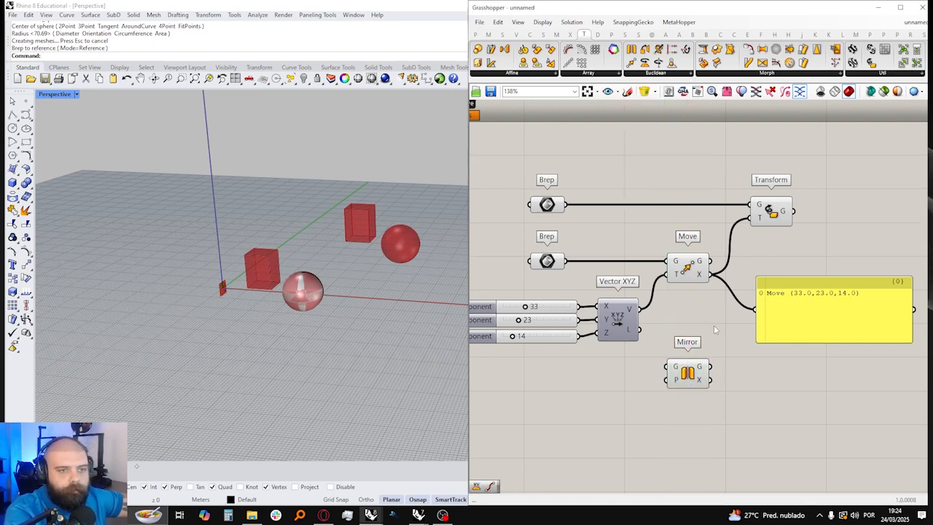
Step: Connect the box's Brep to Mirror's geometry input and place Mirror closer beneath the Move component
scroll(701, 386, "up", 1)
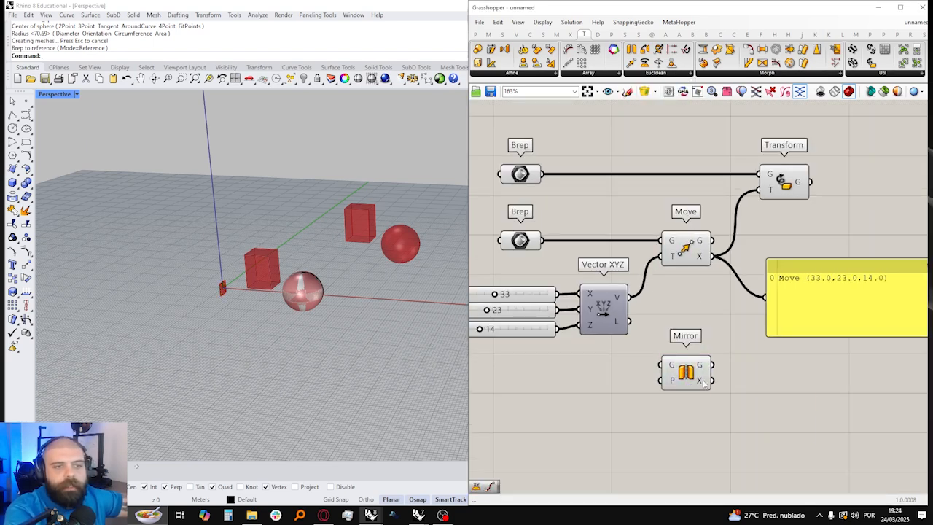
left_click(518, 244)
left_click_drag(543, 241, 693, 359)
left_click(714, 305)
right_click_drag(194, 304, 229, 283)
left_click_drag(691, 348, 686, 331)
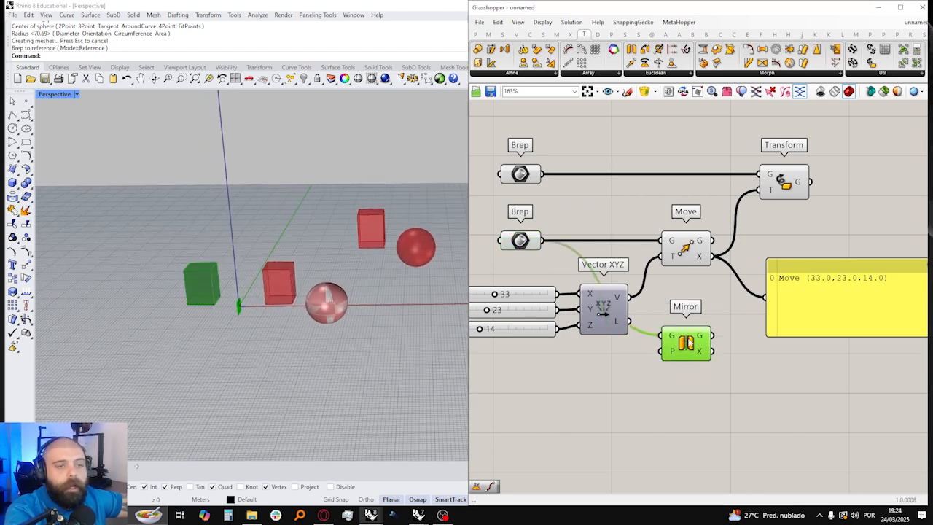
Step: Feed the panel from Mirror's Transform output instead of Move's, placing the panel and Mirror next to each other
right_click_drag(703, 352, 625, 350)
left_click_drag(634, 351, 700, 290)
left_click_drag(739, 294, 743, 323)
left_click_drag(665, 259, 904, 399)
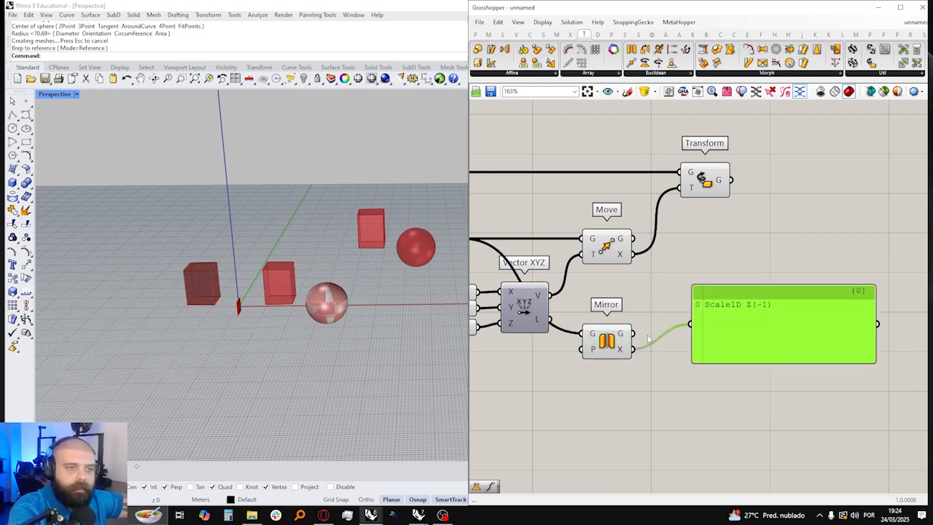
left_click_drag(607, 343, 617, 348)
Step: Examine the mirror plane at the origin and the mirrored box beside the original in the Rhino viewport
scroll(190, 291, "up", 5)
scroll(296, 291, "up", 2)
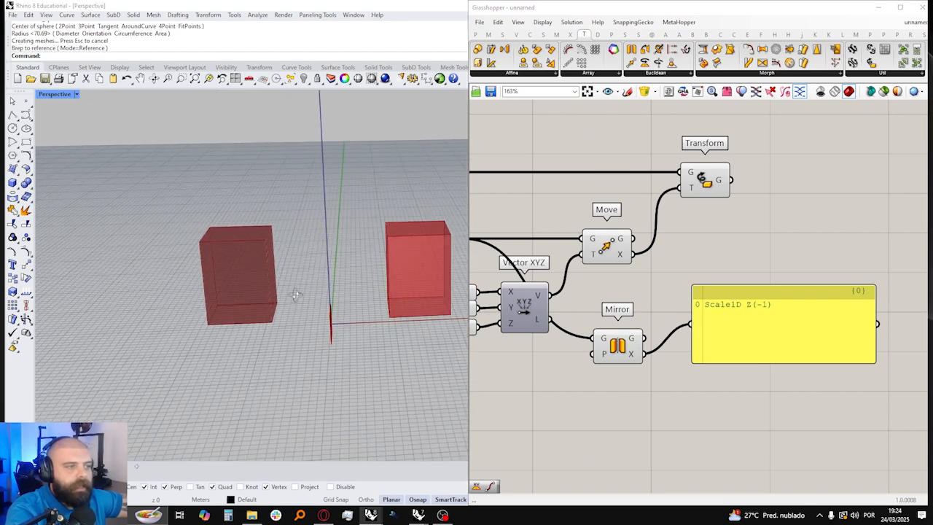
right_click_drag(329, 309, 304, 310)
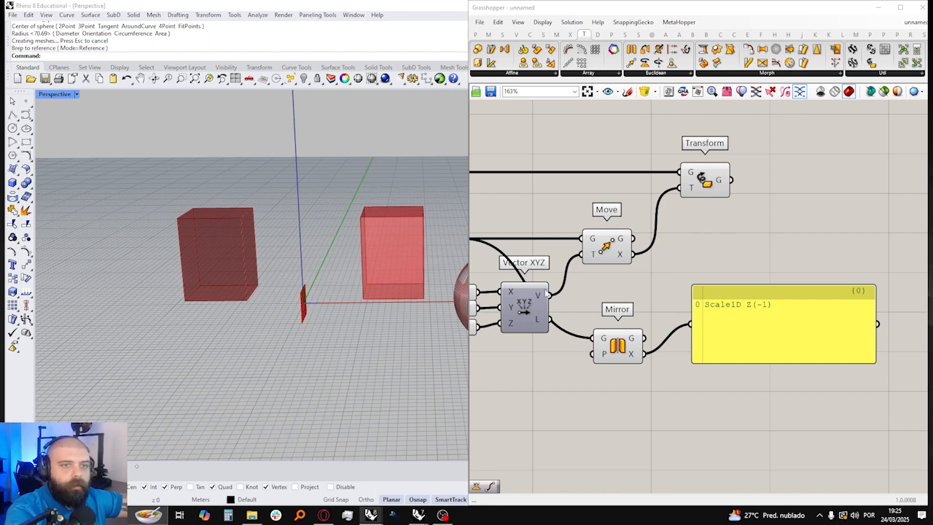
scroll(321, 295, "up", 3)
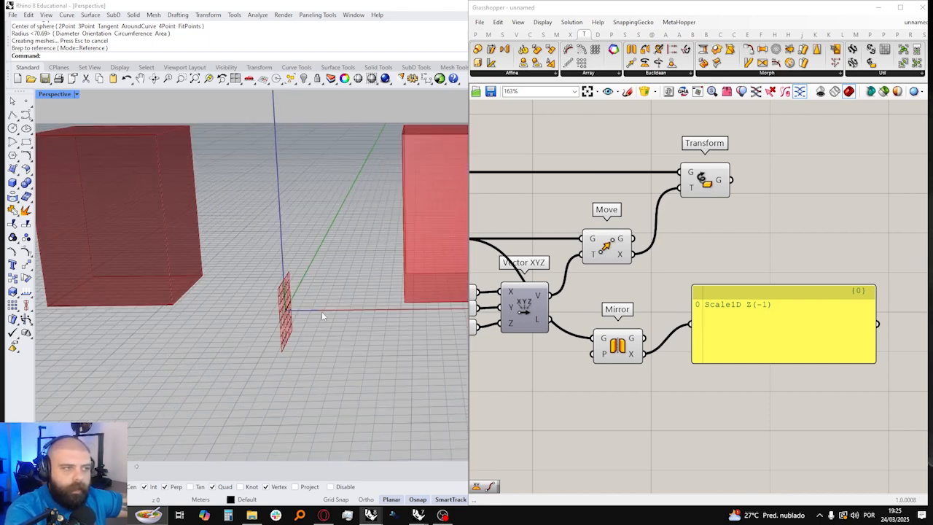
scroll(299, 312, "up", 2)
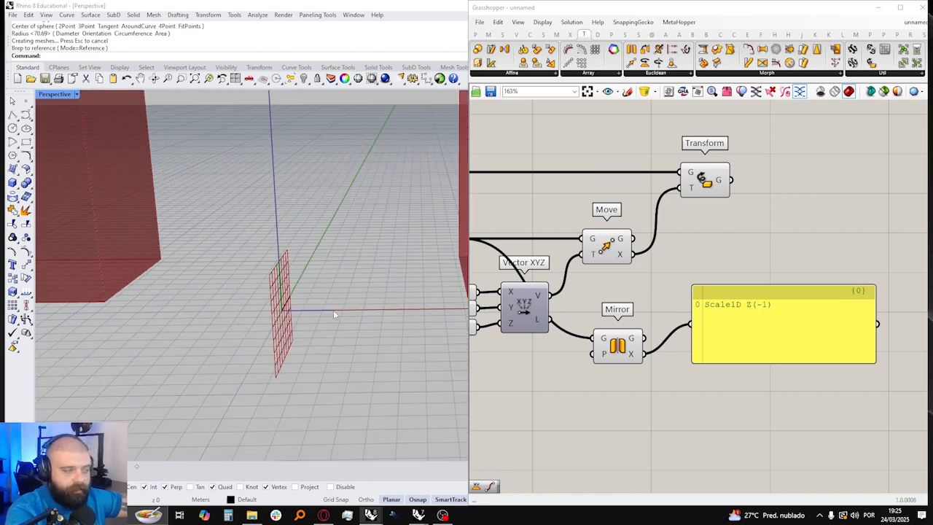
scroll(333, 313, "down", 3)
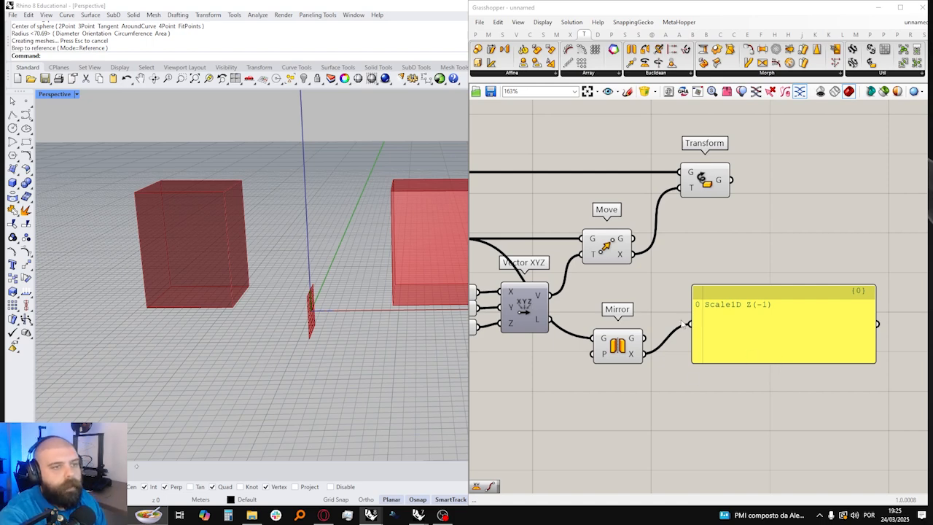
Step: Move the panel farther away from the Mirror component that feeds it
scroll(700, 315, "down", 3)
right_click_drag(672, 310, 656, 311)
scroll(716, 309, "up", 1)
left_click_drag(703, 316, 737, 317)
left_click(716, 283)
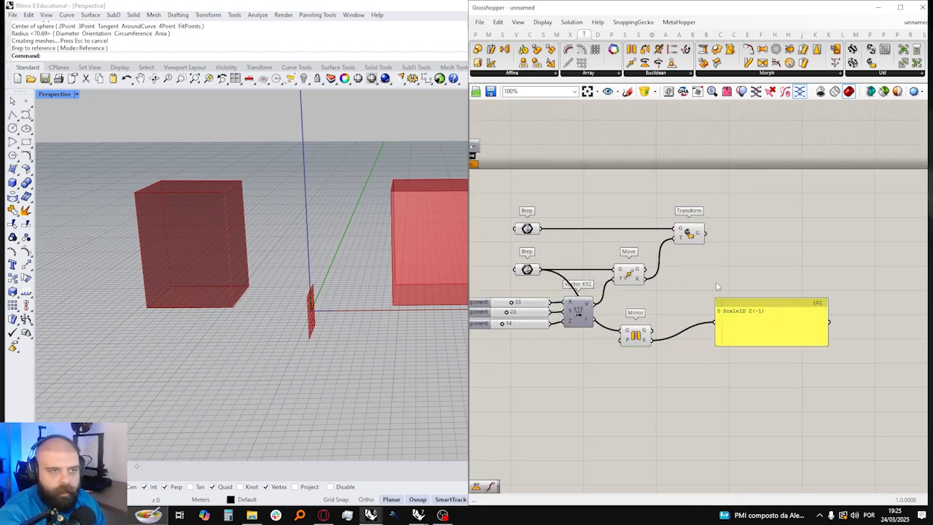
left_click(636, 331)
left_click(680, 290)
scroll(680, 290, "up", 2)
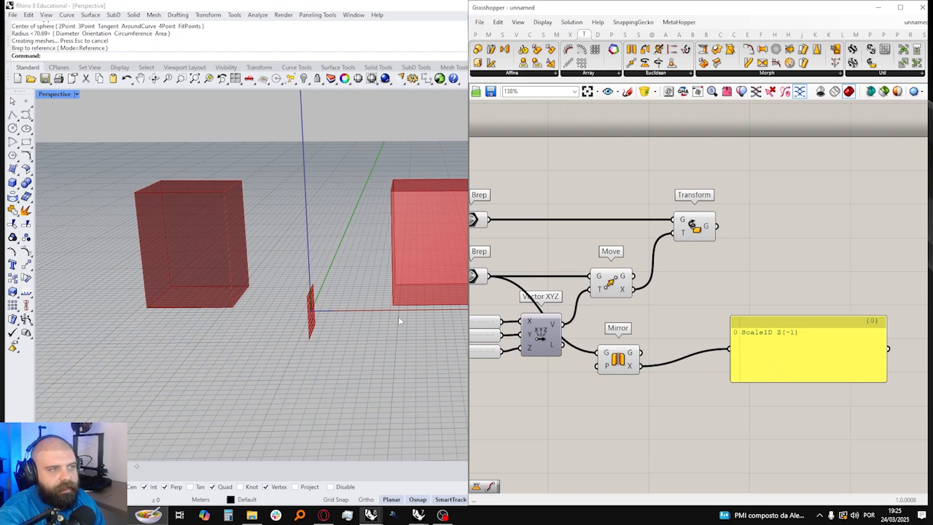
Step: Add Mirror's Transform output to the Transform component's T input alongside Move's
scroll(399, 316, "down", 5)
left_click(612, 359)
left_click_drag(640, 365, 676, 233)
right_click_drag(340, 239, 327, 298)
left_click(721, 270)
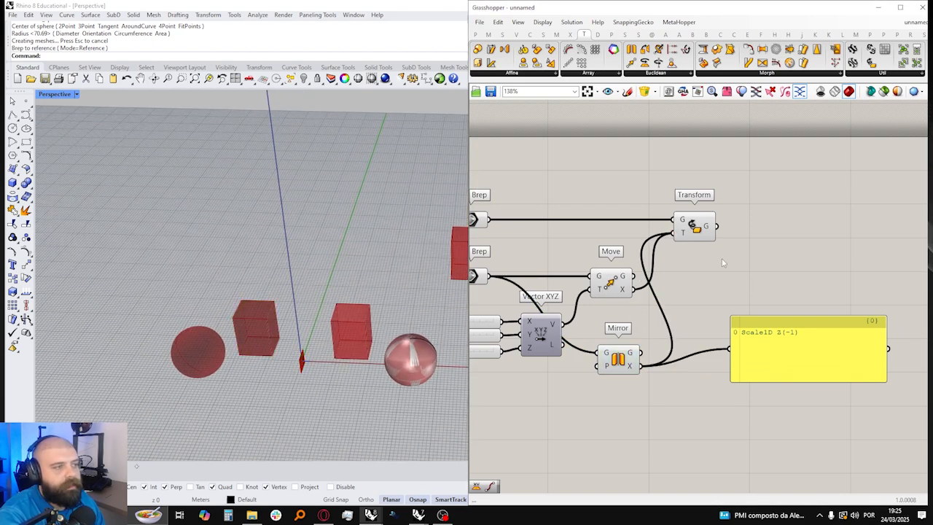
Step: Highlight the Transform and Mirror results in the viewport and place the Transform component farther from Move
left_click(696, 227)
scroll(433, 274, "down", 3)
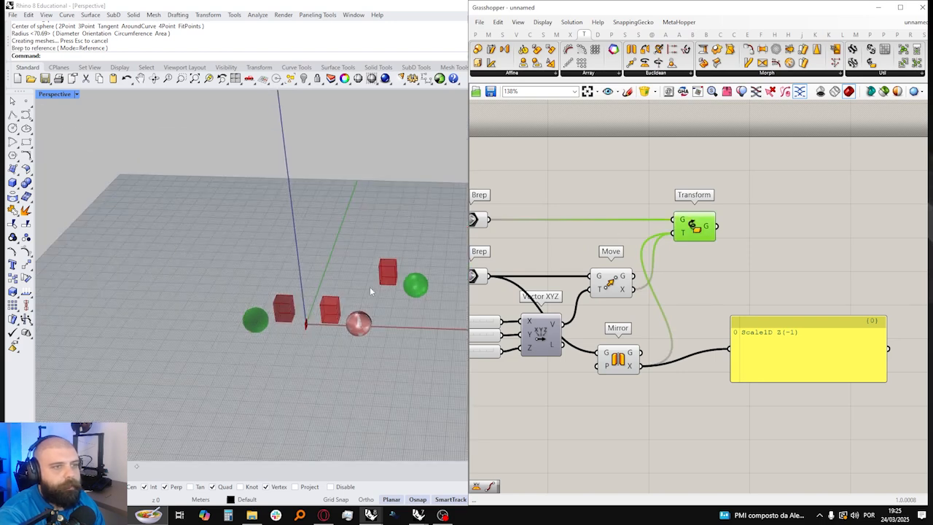
left_click(618, 358)
scroll(325, 293, "up", 5)
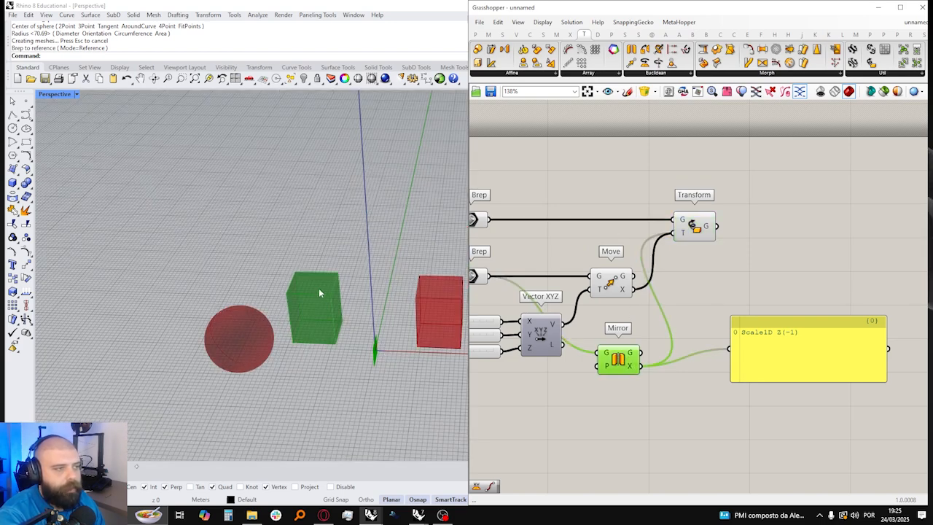
left_click(696, 226)
left_click_drag(696, 226, 731, 226)
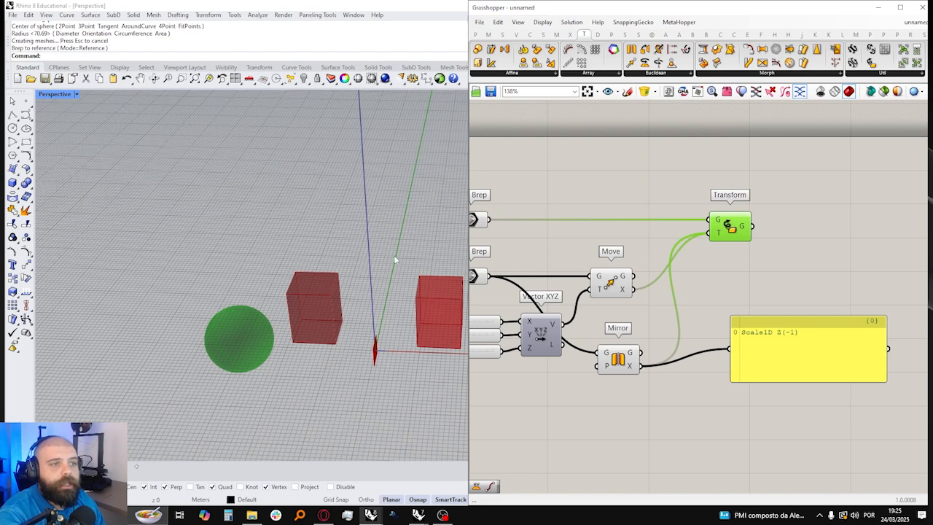
scroll(217, 316, "down", 3)
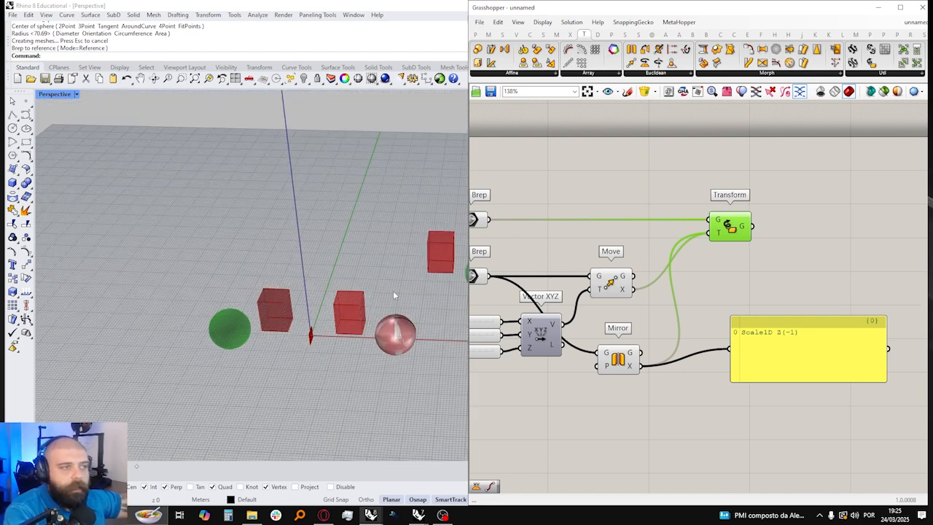
Step: Compare the original sphere and box with the copies produced by Move, Mirror and Transform in the Rhino viewport
left_click(395, 332)
left_click(399, 246)
left_click(611, 285)
right_click_drag(415, 241, 357, 266)
left_click(630, 366)
right_click_drag(630, 366, 665, 374)
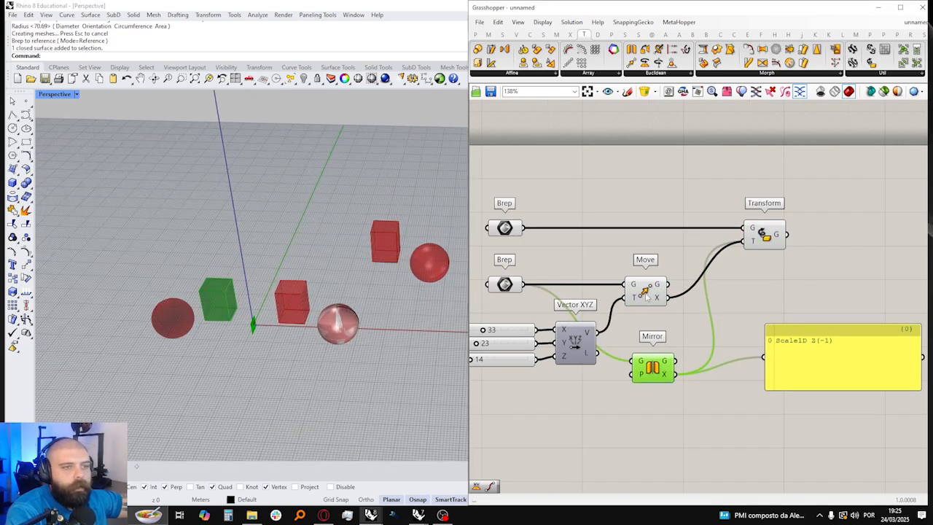
left_click(646, 292)
left_click(758, 240)
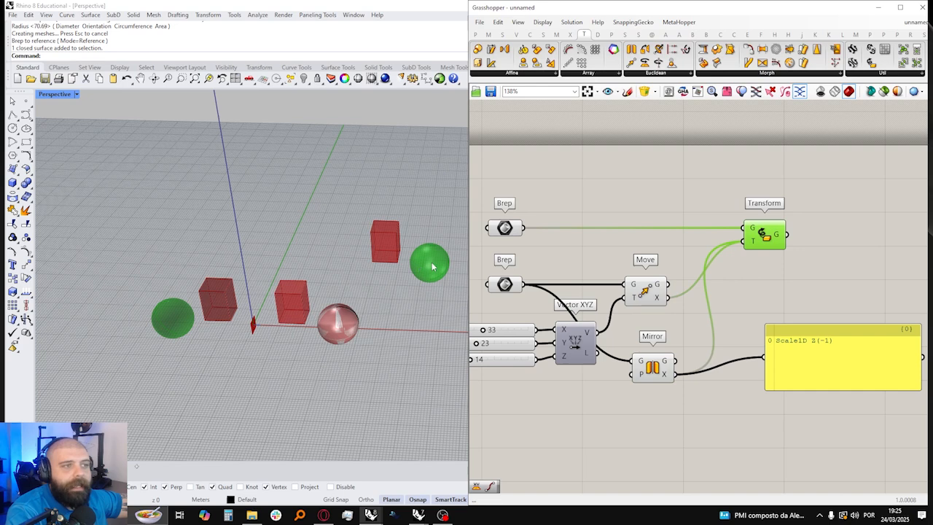
right_click_drag(173, 315, 213, 354)
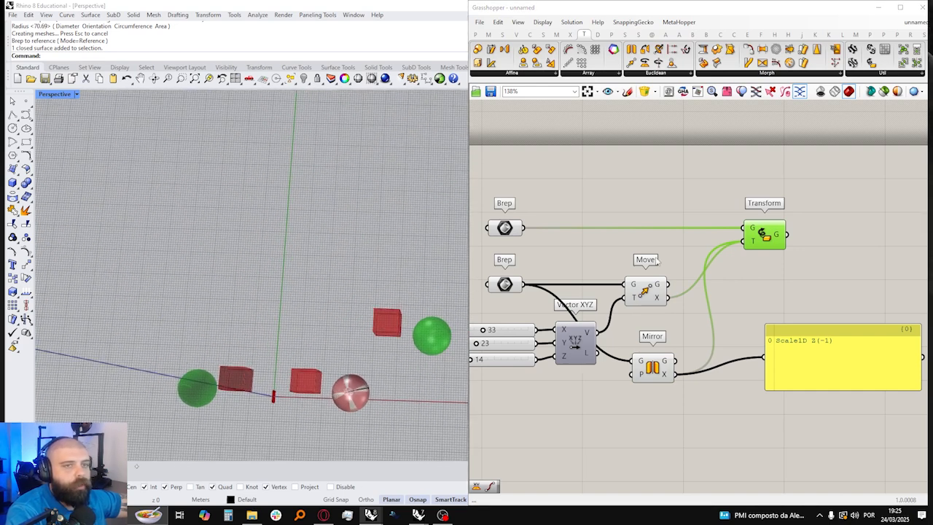
right_click_drag(310, 312, 306, 246)
Step: Shift the Transform component slightly farther from Move and inspect its Geometry output
left_click_drag(765, 244, 776, 246)
left_click(777, 272)
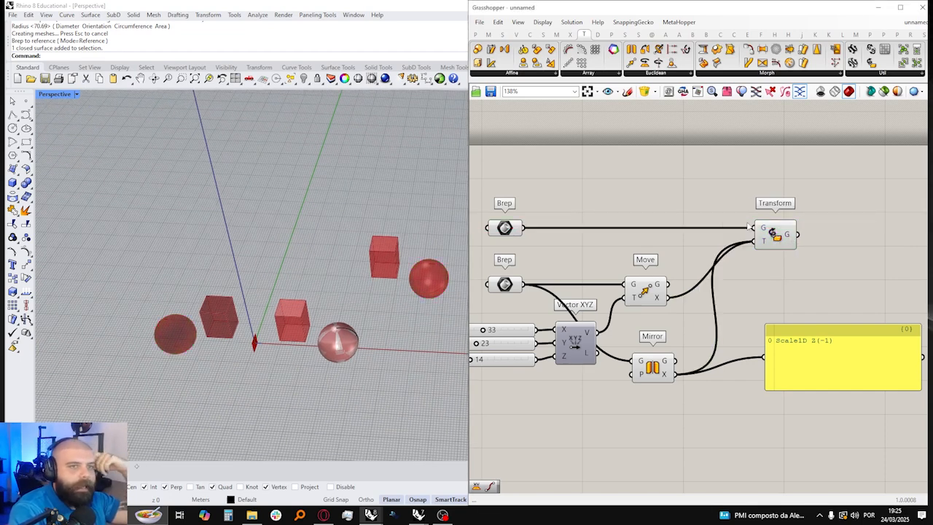
left_click(774, 230)
scroll(439, 235, "down", 4)
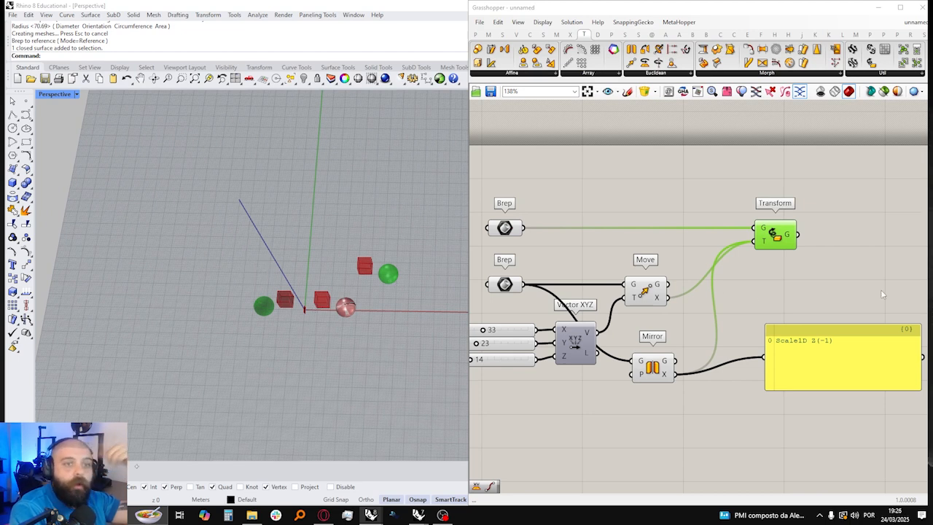
right_click_drag(731, 405, 679, 402)
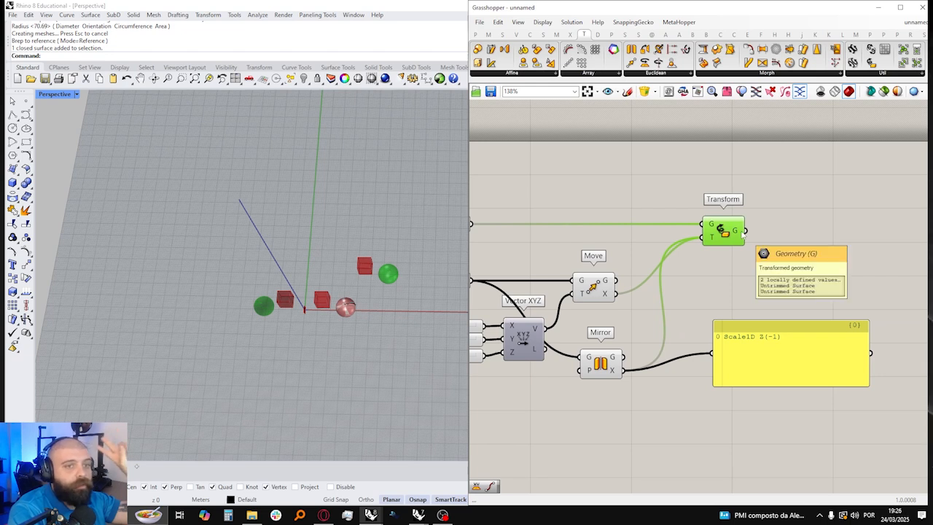
right_click_drag(683, 283, 665, 283)
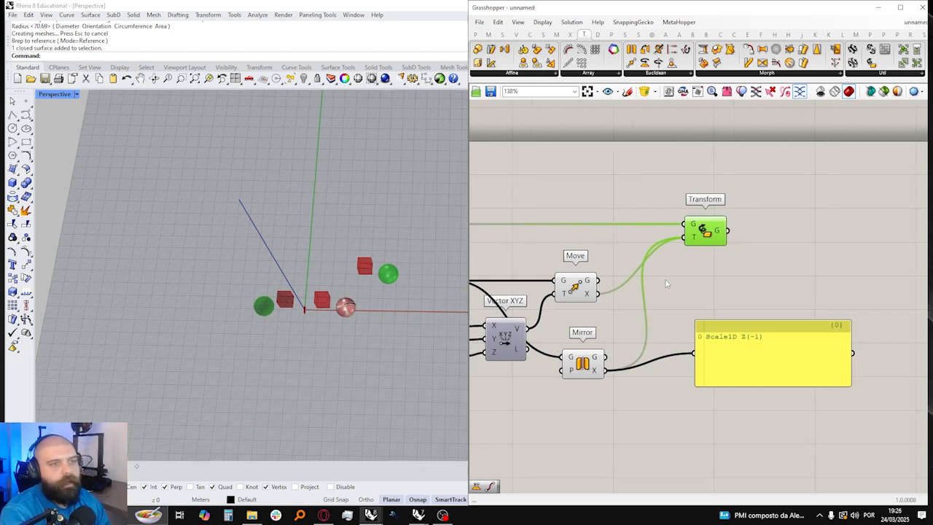
Step: Trace the Transform outputs of Move and Mirror into the Transform component's T input
left_click(572, 290)
left_click(587, 357)
left_click(587, 291)
left_click_drag(605, 296, 696, 243)
left_click_drag(607, 369, 687, 238, "shift")
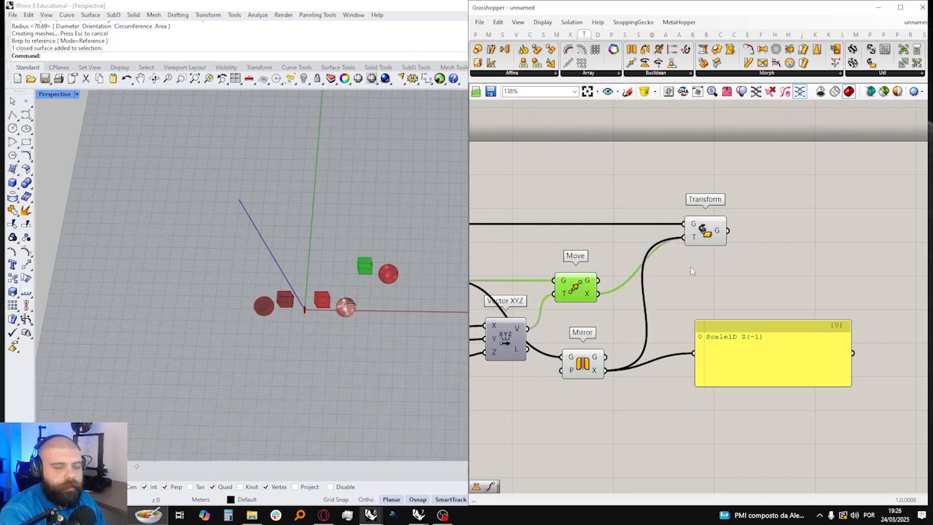
Step: Add a Merge component beneath Transform and feed Move's Transform output into D1 and Mirror's into D2
double_click(691, 265)
type("MERGE")
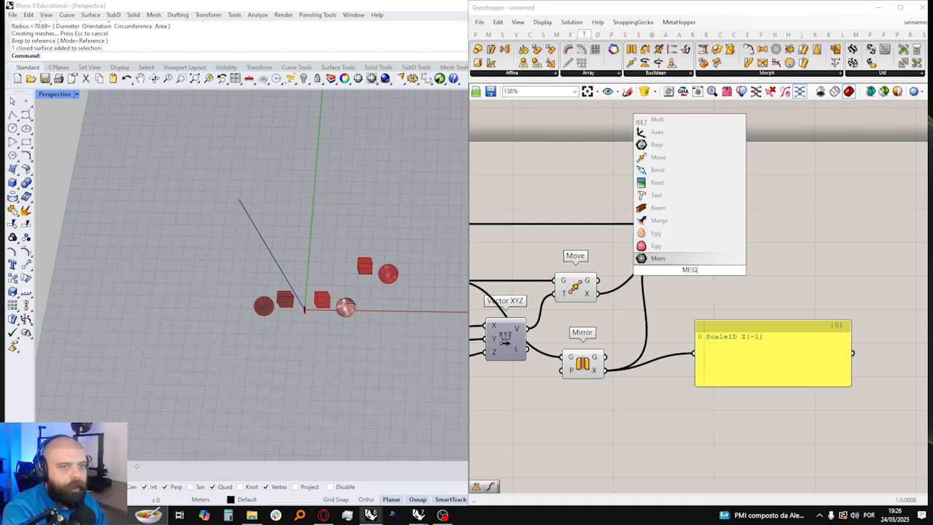
key("Return")
scroll(690, 273, "up", 2)
left_click(691, 275)
left_click_drag(690, 274, 703, 284)
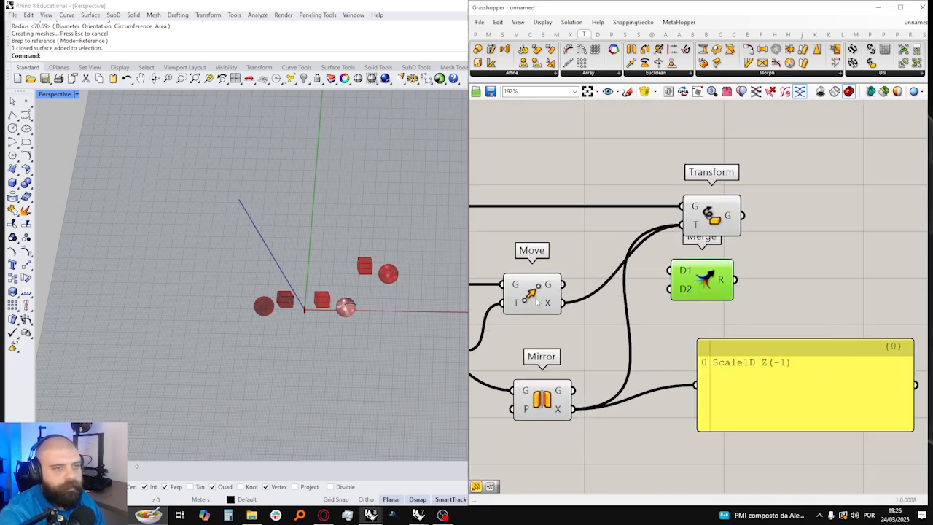
left_click_drag(565, 302, 669, 271)
left_click_drag(573, 412, 671, 291)
Step: Feed the panel from Merge's result, with the panel beside Merge and the Transform component clear above it
right_click_drag(752, 296, 672, 299)
left_click_drag(673, 373, 762, 270)
left_click_drag(656, 281, 716, 283)
left_click_drag(624, 273, 623, 279)
left_click(697, 250)
left_click_drag(646, 235, 634, 218)
left_click(698, 187)
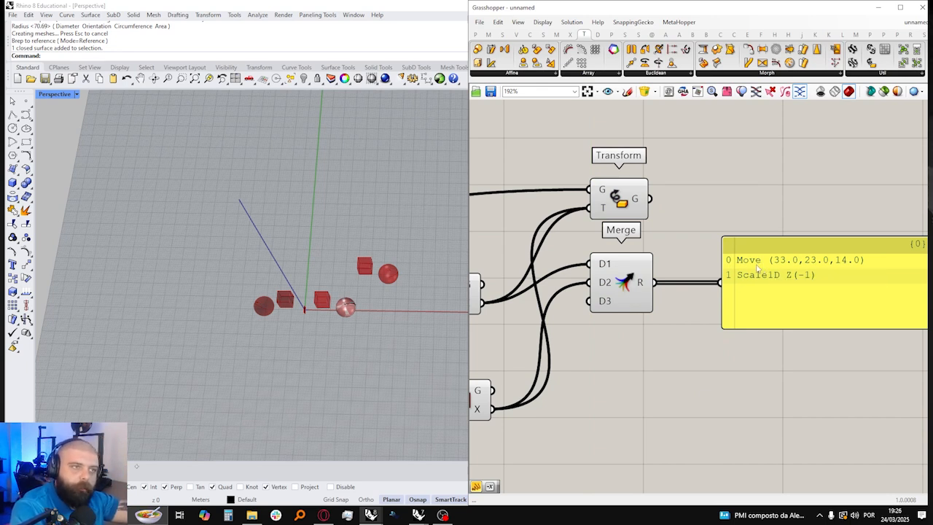
Step: Try moving the original sphere in the Rhino viewport to watch its transformed copies, and undo the moves
left_click(626, 207)
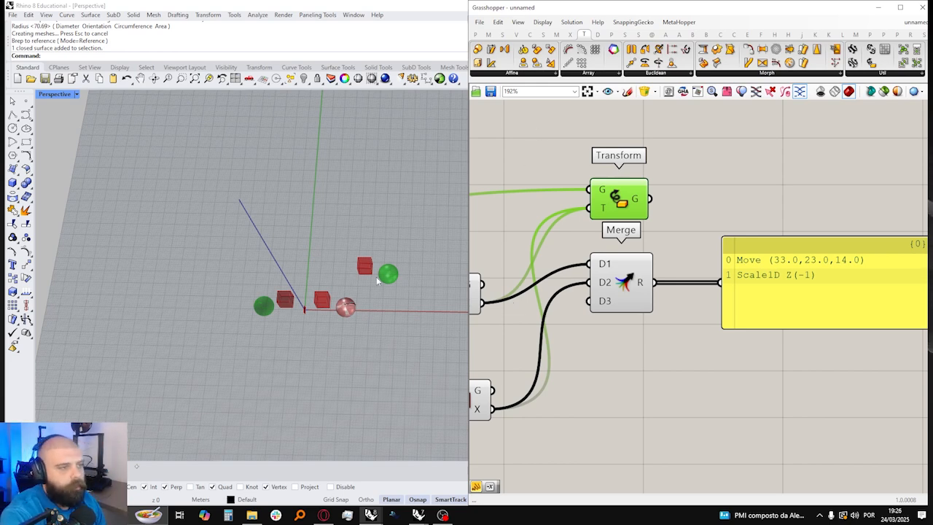
scroll(379, 273, "up", 3)
left_click(327, 326)
left_click_drag(351, 313, 175, 277)
key("alt")
left_click(277, 231)
key("ctrl+z")
key("ctrl+z")
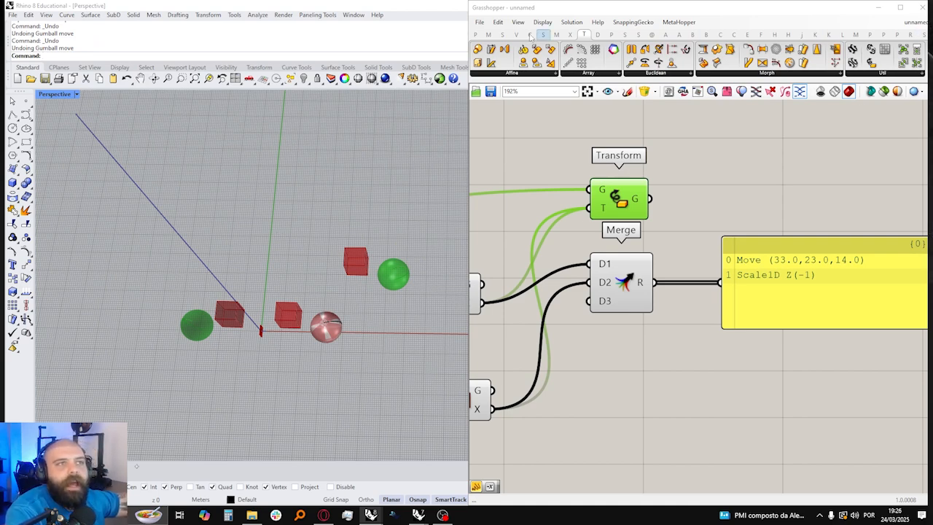
Step: Add a Compound component from the transform utilities beneath the panel and feed it Merge's result
left_click(865, 74)
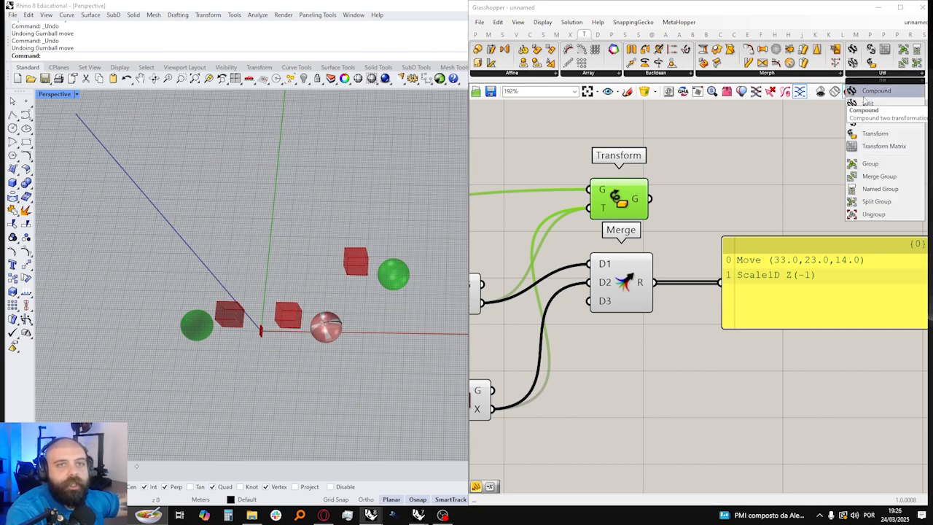
left_click(865, 98)
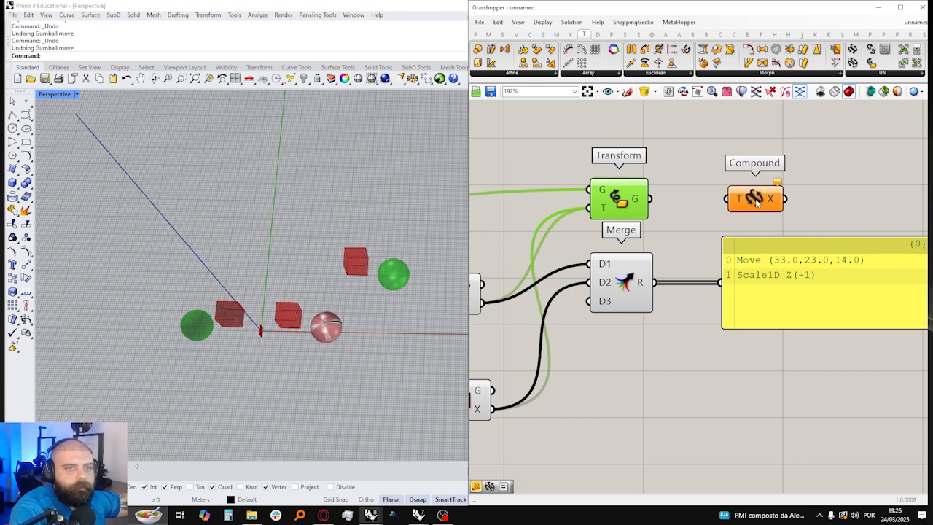
left_click(745, 212)
left_click_drag(745, 223, 716, 354)
left_click_drag(752, 318, 763, 292)
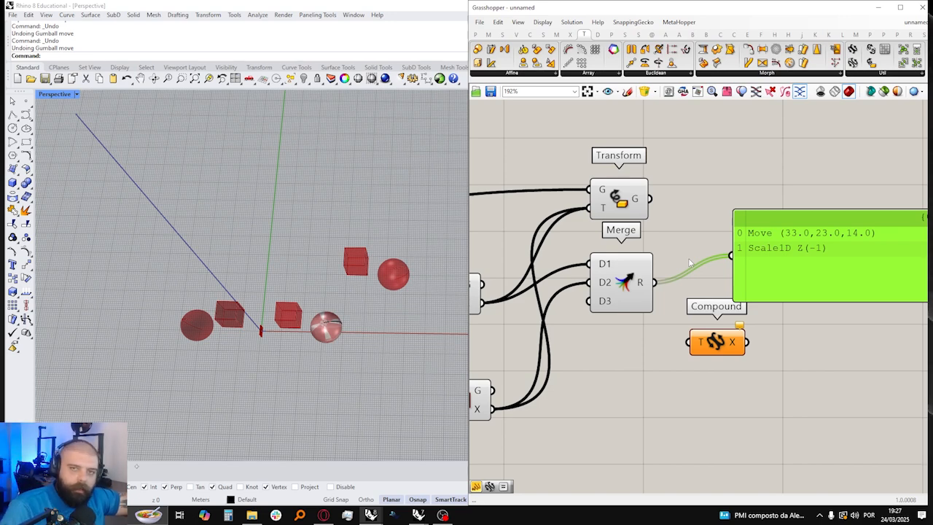
left_click_drag(619, 274, 702, 336)
right_click_drag(702, 335, 611, 335)
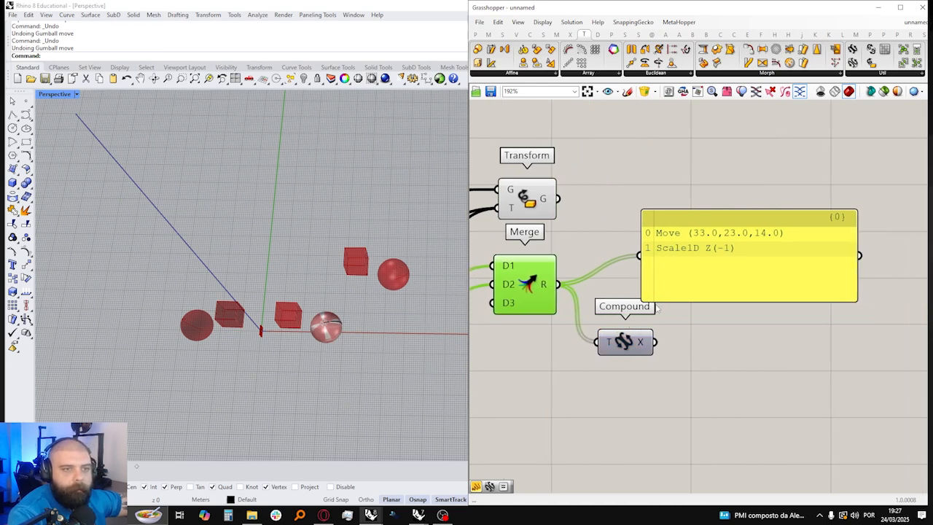
Step: Feed the panel from Compound's output, placing Compound right beside Merge and Transform above it
left_click_drag(665, 251, 700, 251)
left_click_drag(655, 341, 669, 255, "shift")
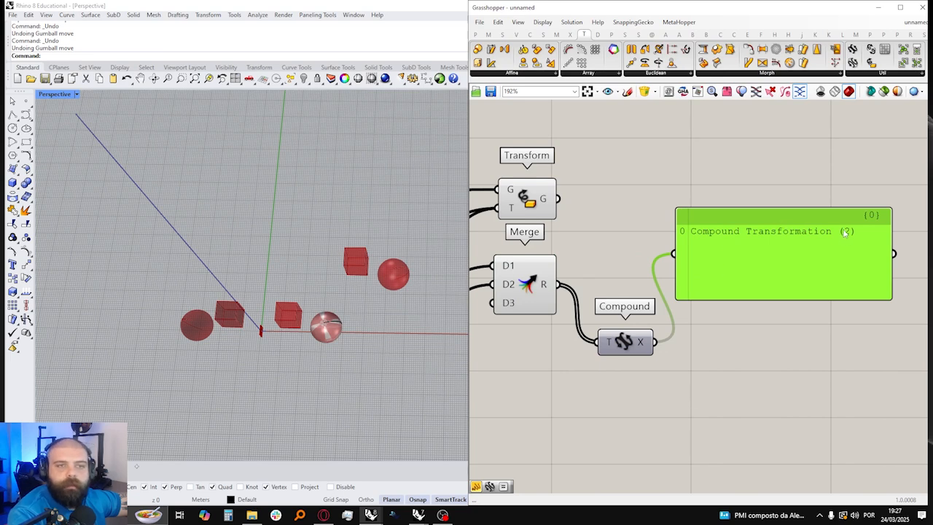
right_click_drag(744, 221, 782, 229)
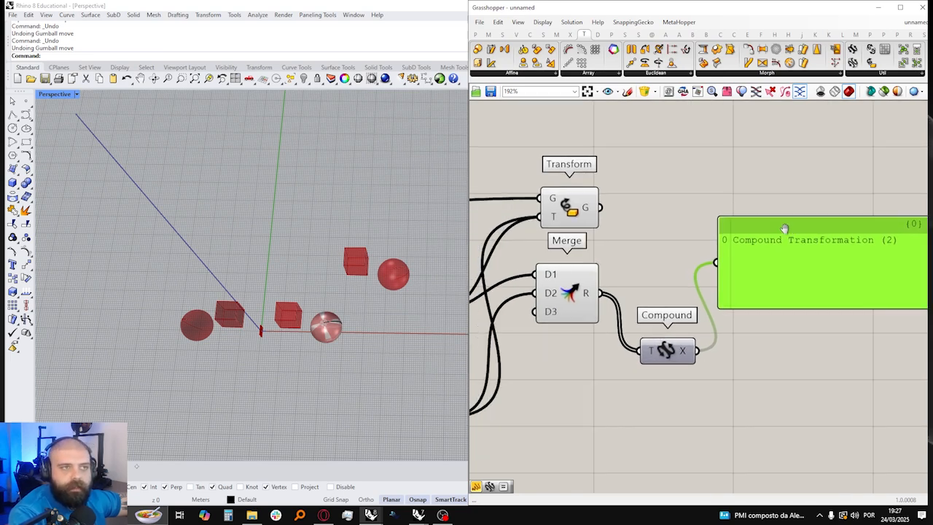
right_click_drag(696, 227, 728, 245)
left_click_drag(707, 365, 686, 307)
left_click_drag(592, 215, 681, 210)
Step: Try feeding the Transform component's T input from Compound's output, and undo the connection
left_click_drag(708, 307, 668, 232)
right_click_drag(360, 246, 356, 277)
left_click(605, 202)
key("ctrl+z")
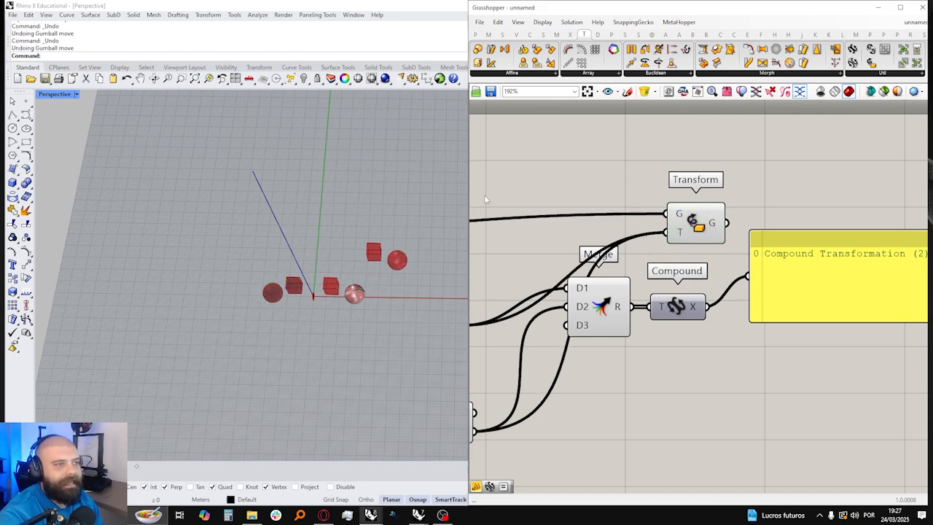
Step: Replace the Move and Mirror inputs of the Transform component with Compound's output and view the resulting sphere
scroll(343, 213, "up", 4)
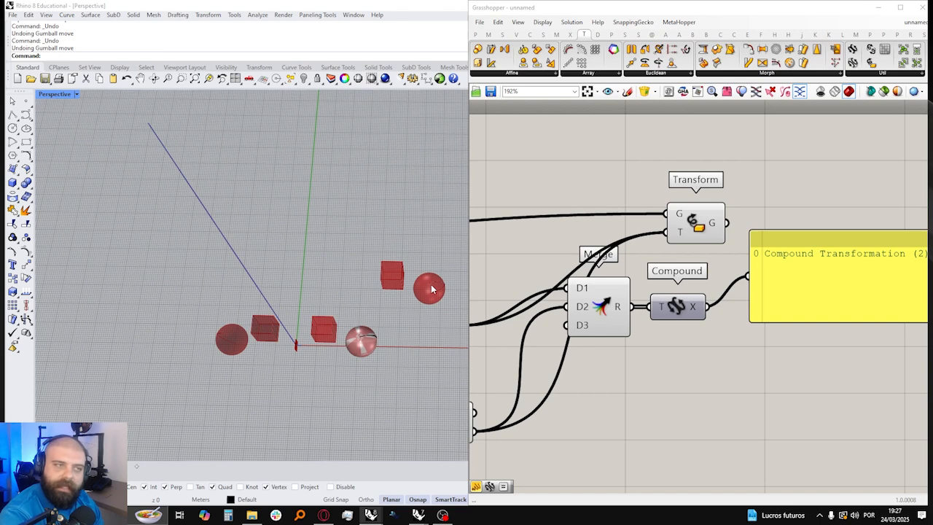
left_click_drag(708, 307, 666, 232)
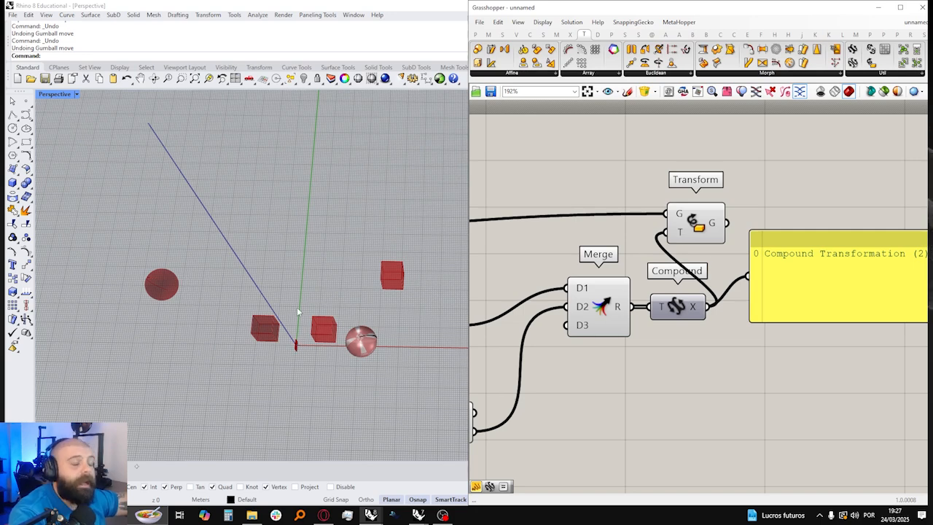
scroll(449, 310, "down", 3)
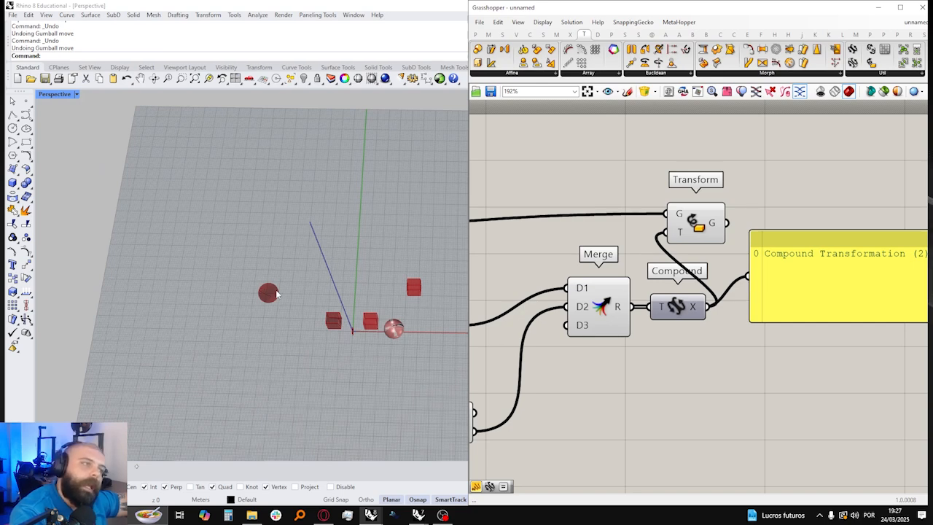
Step: Move the Merge component slightly lower and away from Compound
scroll(763, 266, "down", 4)
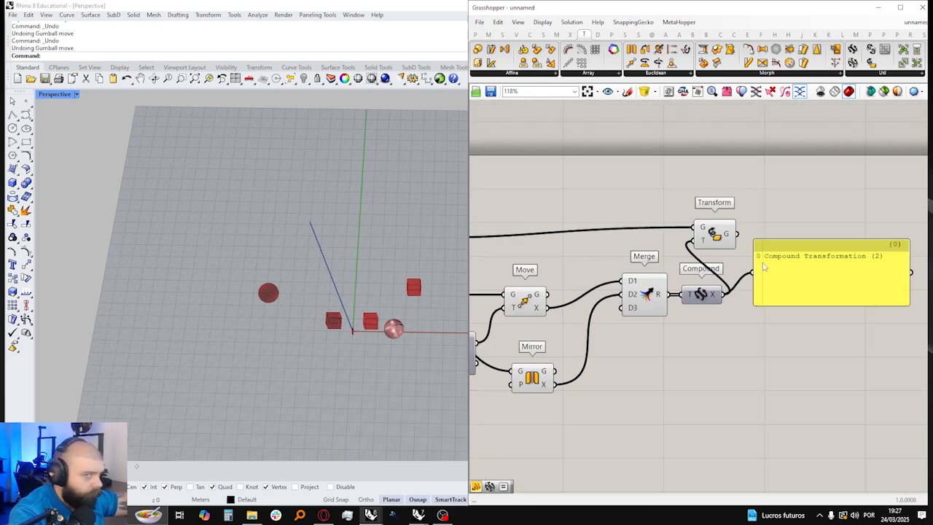
scroll(659, 303, "up", 3)
left_click_drag(689, 273, 678, 293)
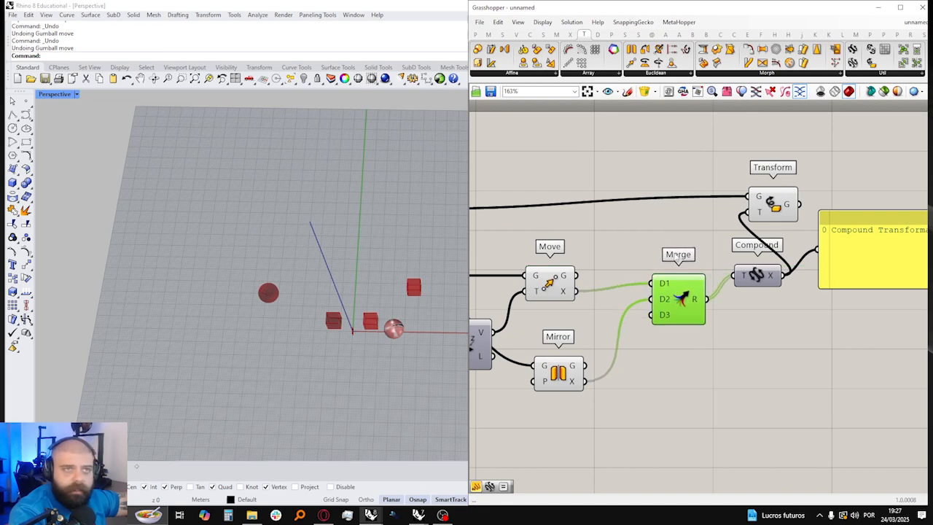
left_click(679, 261)
scroll(739, 233, "down", 2)
scroll(587, 275, "up", 1)
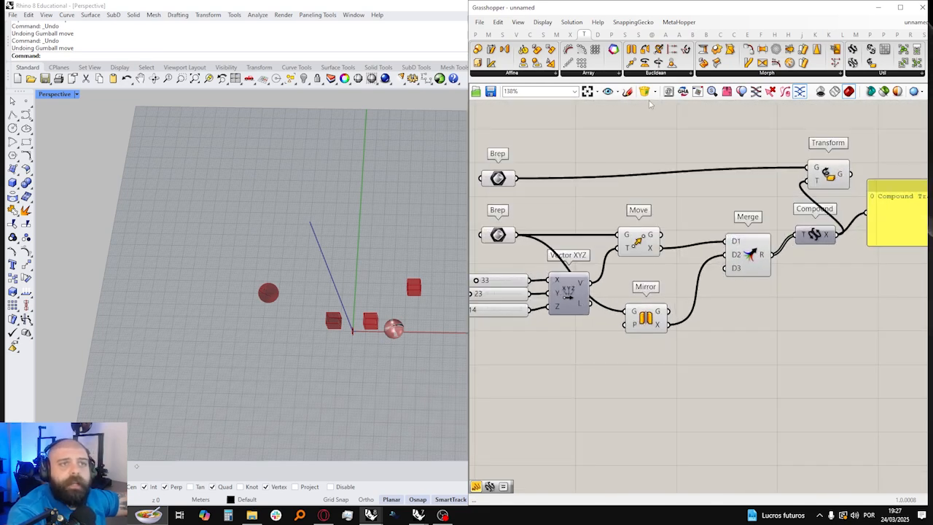
Step: Add a Scale component from the Affine transforms beneath Mirror
left_click(514, 73)
left_click_drag(519, 104, 646, 387)
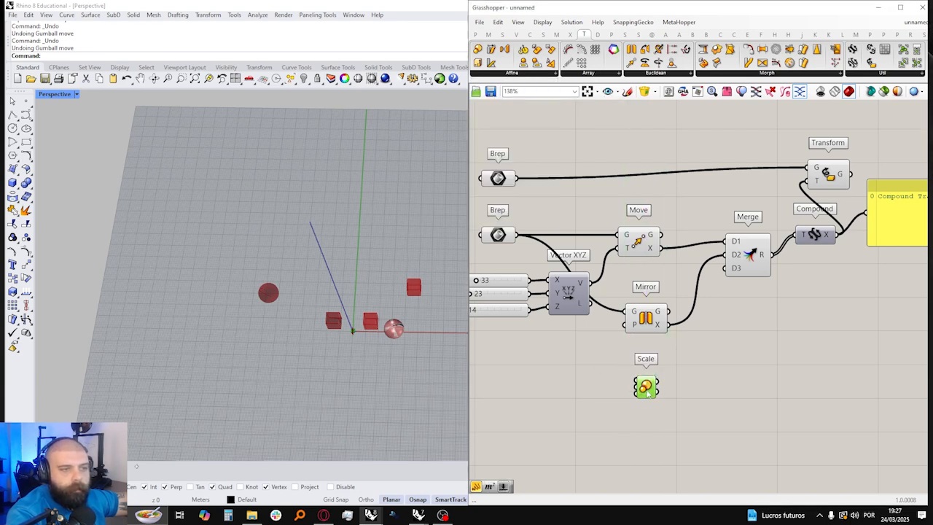
left_click(719, 343)
scroll(627, 369, "up", 2)
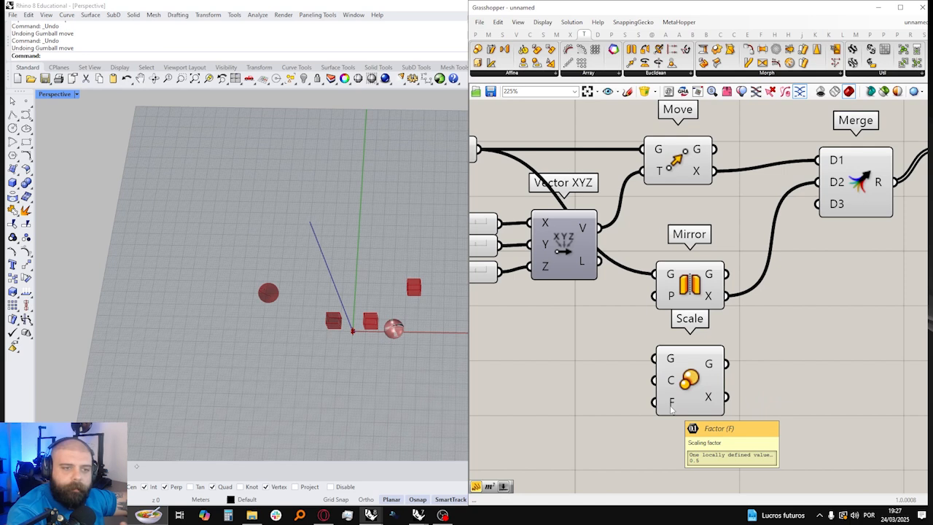
Step: Add a panel containing 2 beside the Scale component and connect it to the F input
double_click(571, 402)
type("2")
key("Return")
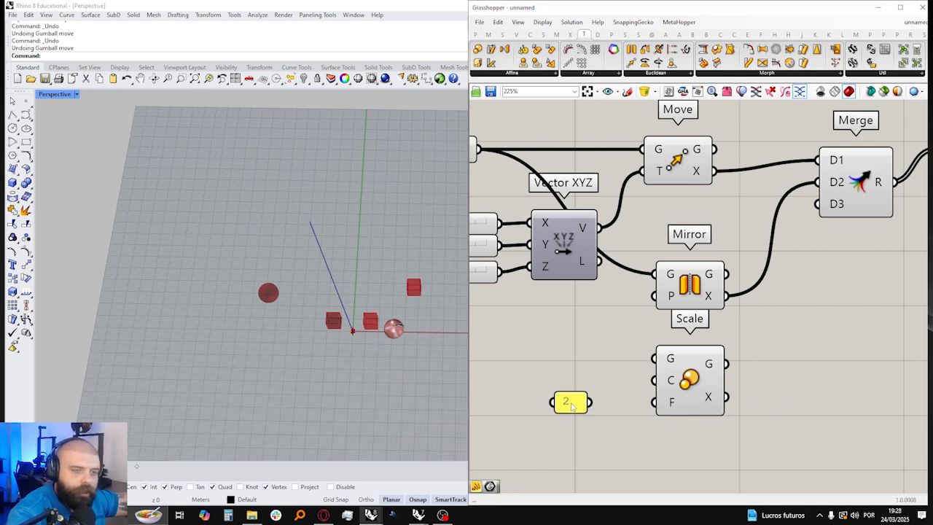
left_click_drag(591, 402, 656, 402)
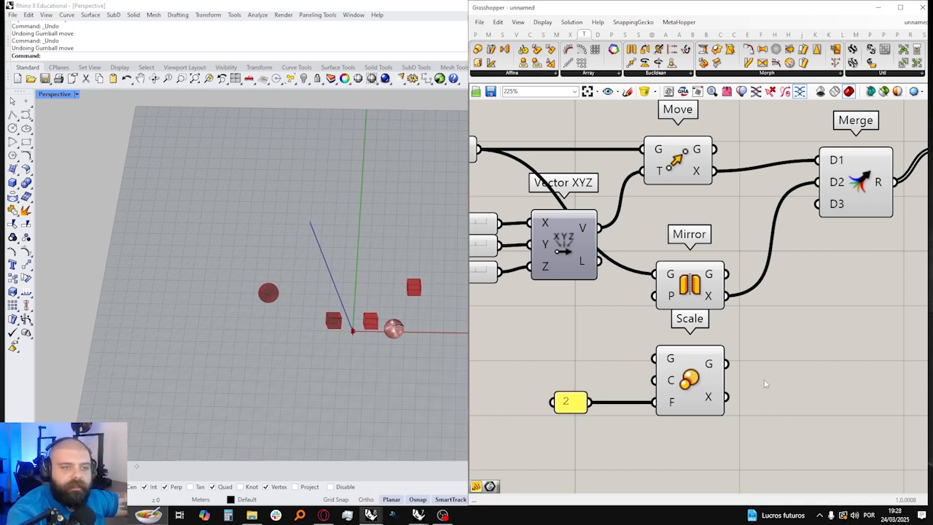
scroll(661, 382, "down", 1)
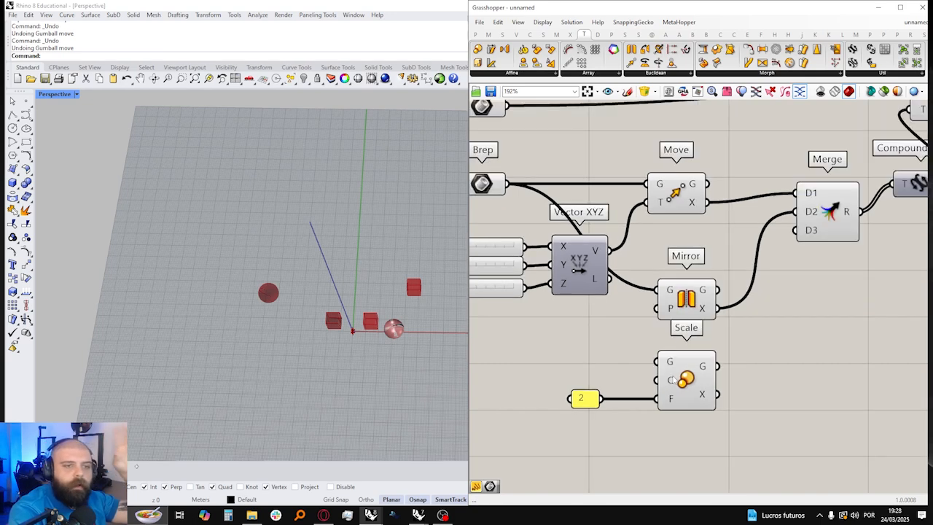
Step: Examine the Scale component's Geometry input and Transform output alongside the Move and Mirror components
left_click(683, 376)
right_click_drag(623, 337, 647, 345)
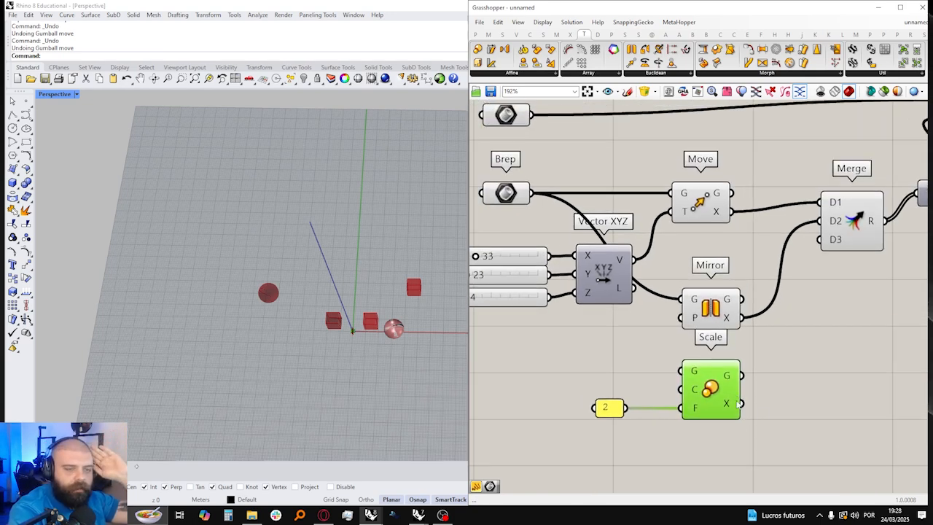
left_click(778, 395)
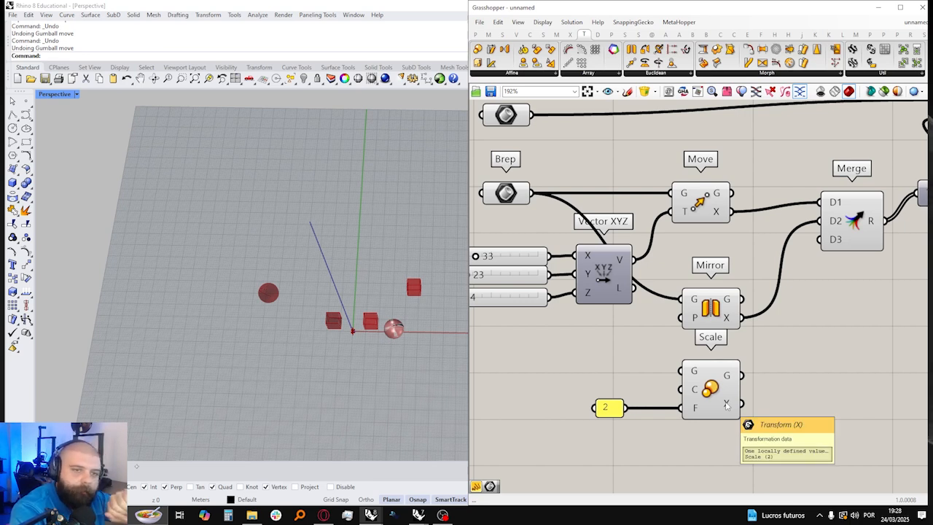
left_click_drag(532, 193, 685, 369)
left_click(713, 387)
left_click_drag(532, 194, 681, 370, "ctrl")
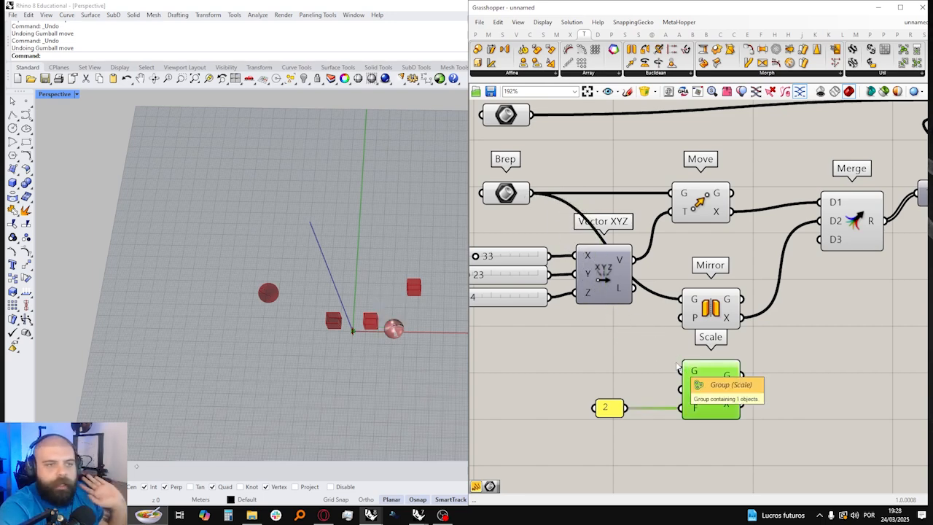
right_click_drag(678, 368, 596, 359)
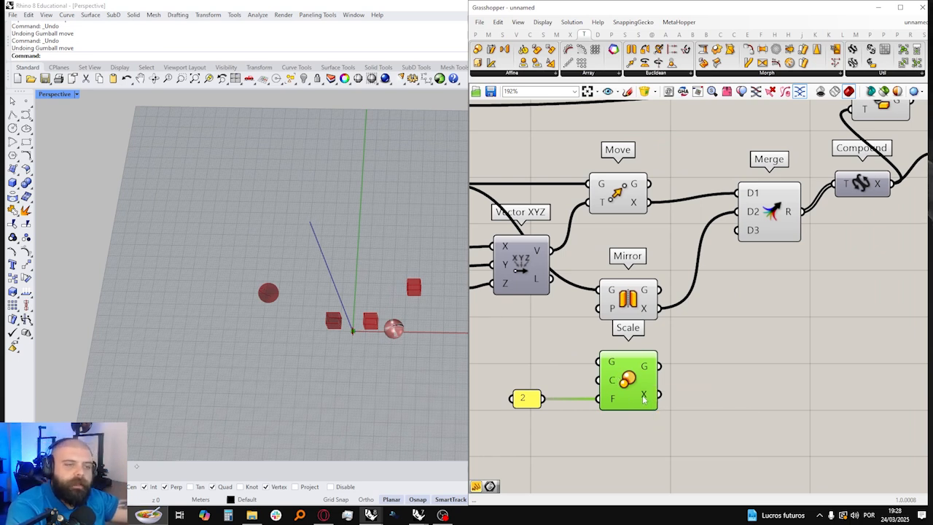
right_click_drag(643, 397, 733, 397)
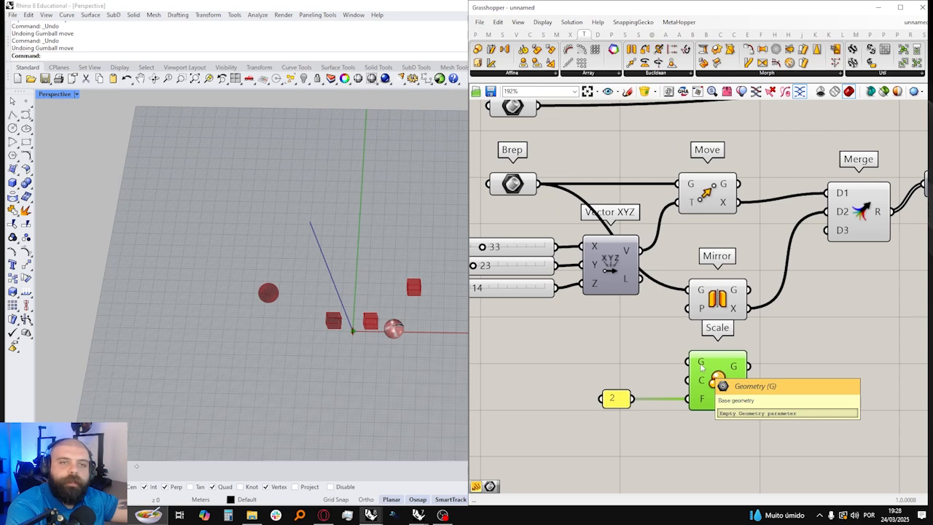
right_click_drag(714, 362, 600, 361)
left_click_drag(749, 224, 749, 234)
left_click(704, 288)
right_click_drag(704, 287, 806, 302)
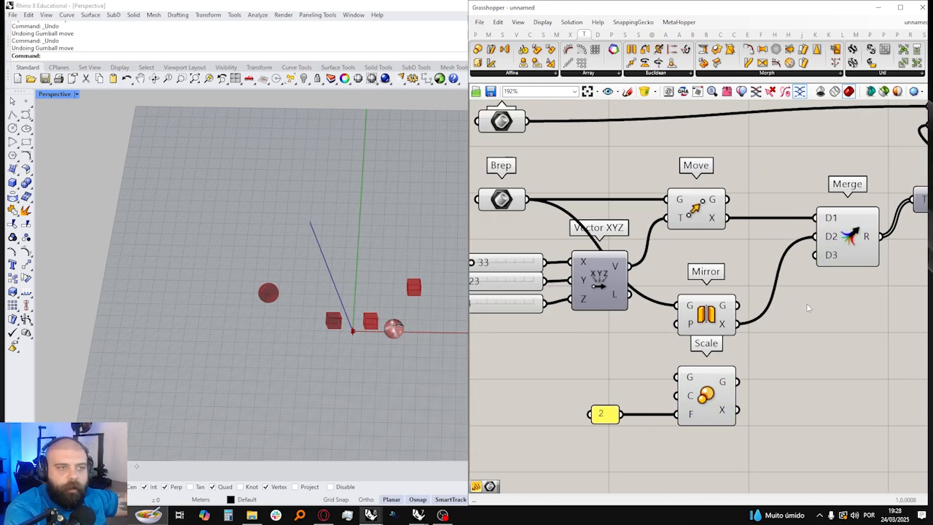
Step: Connect the Scale component's X output to Merge's D3 input
right_click_drag(728, 418, 610, 420)
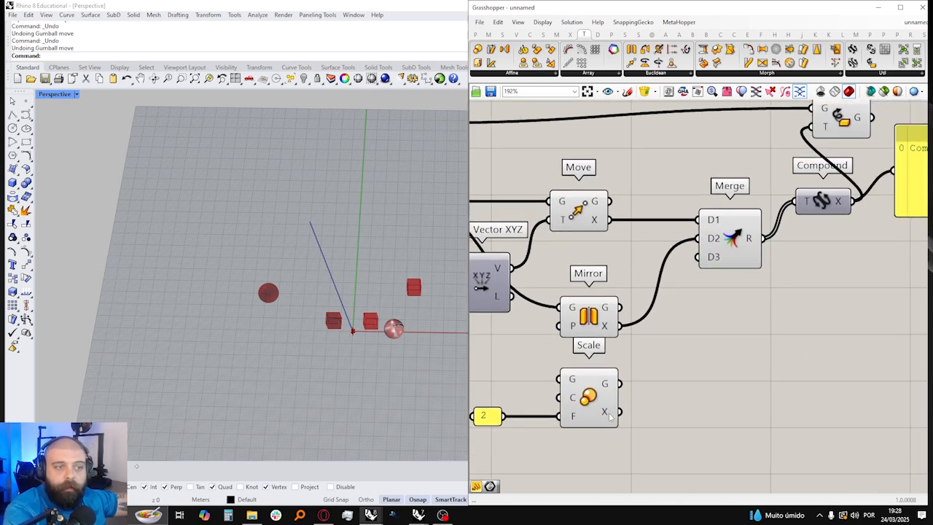
left_click_drag(613, 413, 707, 269)
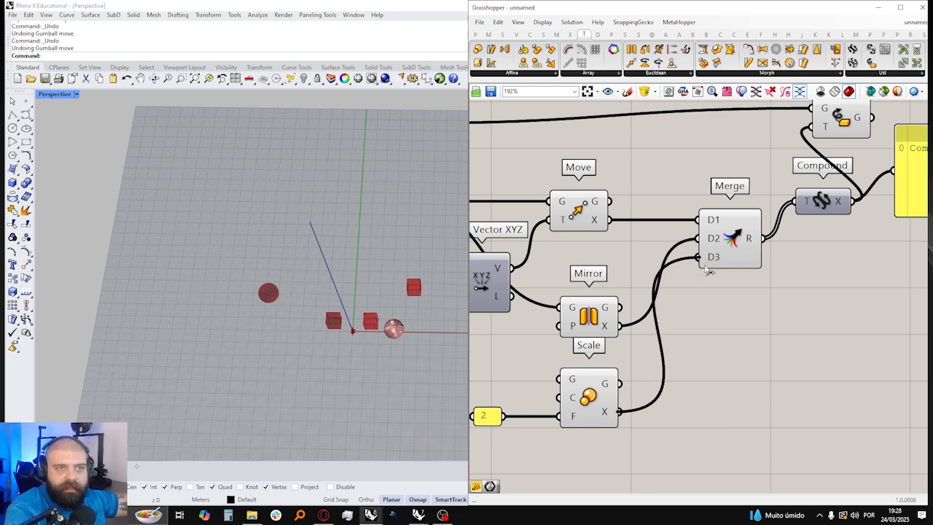
scroll(689, 285, "down", 4)
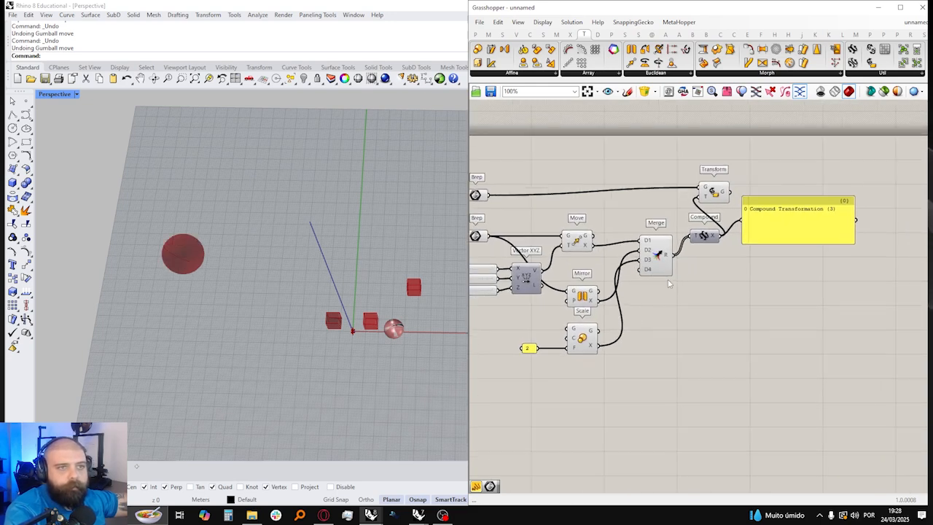
Step: Move the Compound component down so it sits level with Merge's output
scroll(705, 220, "up", 3)
left_click_drag(658, 279, 656, 311)
left_click_drag(674, 212, 675, 224)
scroll(743, 184, "down", 3)
scroll(619, 261, "up", 3)
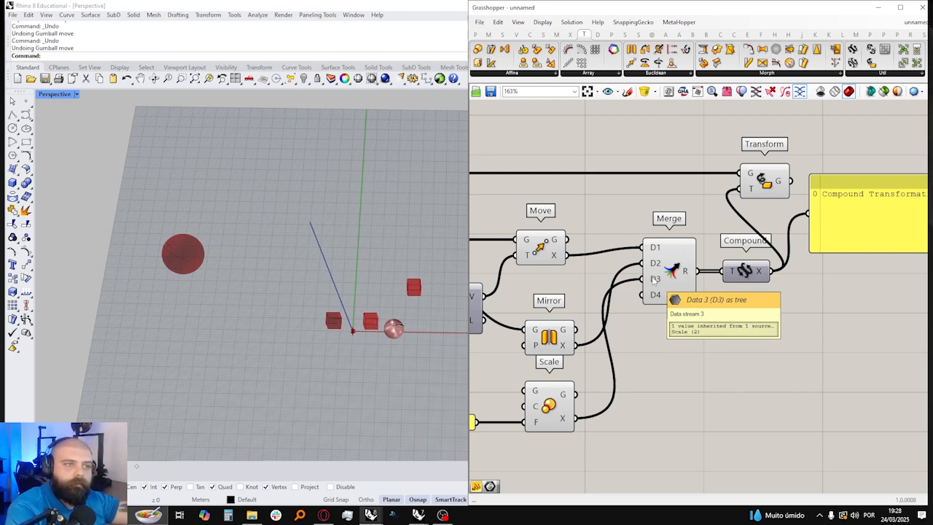
Step: Shift the output panel, the Transform component and Compound farther from Merge to open up space between them
scroll(654, 280, "down", 3)
left_click(741, 245)
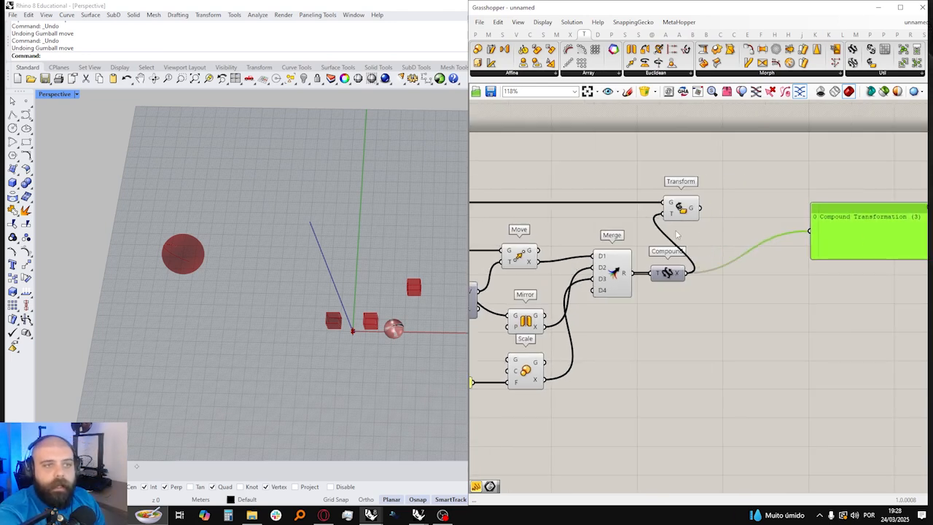
left_click_drag(730, 221, 814, 221)
scroll(713, 262, "up", 1)
left_click_drag(711, 280, 767, 279)
Step: Add a List Item component between Merge and Compound and connect Merge's R output to its L input
left_click(715, 259)
double_click(715, 260)
type("list item")
key("Return")
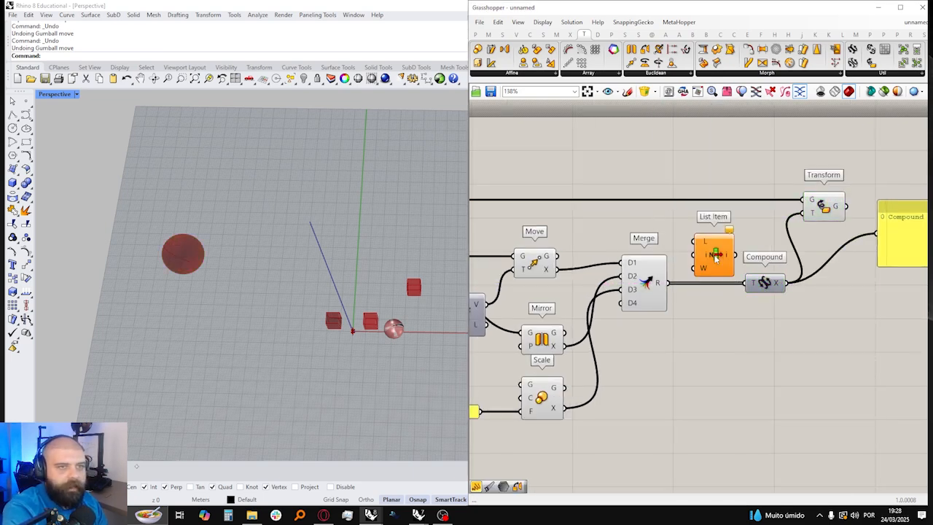
mouse_move(661, 282)
left_mouse_down()
mouse_move(694, 241)
mouse_move(726, 242)
left_mouse_up()
Step: Add a number slider ranging from 0 to 2 and connect it to List Item's index input
double_click(619, 225)
type("0<>2")
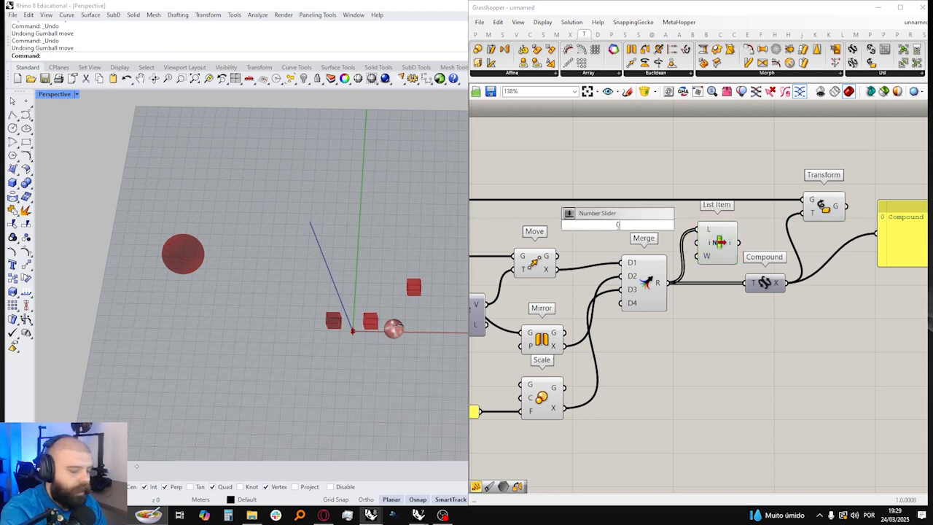
key("BackSpace")
key("BackSpace")
key("BackSpace")
type("<2")
key("Return")
scroll(620, 224, "up", 2)
left_click_drag(694, 226, 732, 250)
right_click_drag(735, 252, 574, 271)
Step: Feed the Transform component's T input from List Item's output and highlight the resulting sphere
left_click_drag(621, 270, 731, 226)
left_click(758, 224)
scroll(692, 242, "down", 3)
scroll(528, 244, "up", 3)
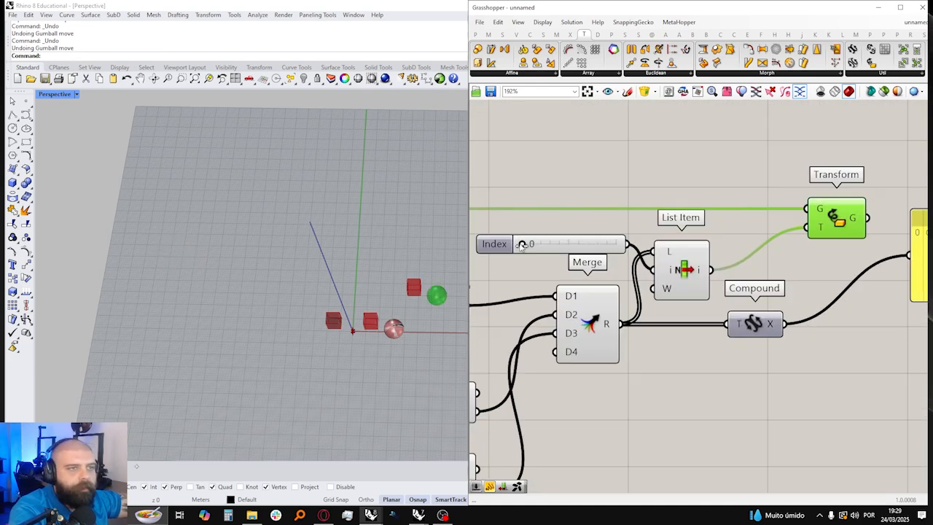
Step: Set the Index slider to 1 and then 2 to preview the individual transforms on the sphere
left_click_drag(522, 244, 570, 244)
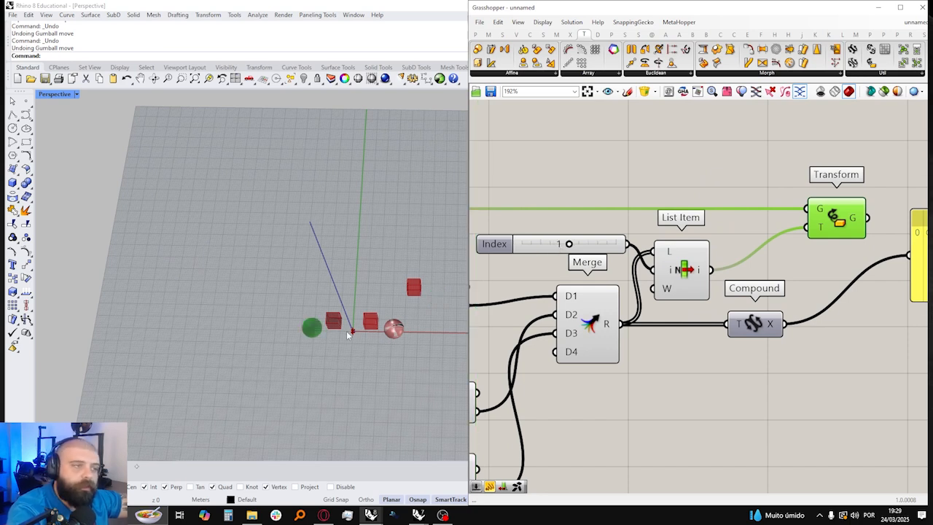
left_click_drag(569, 244, 616, 244)
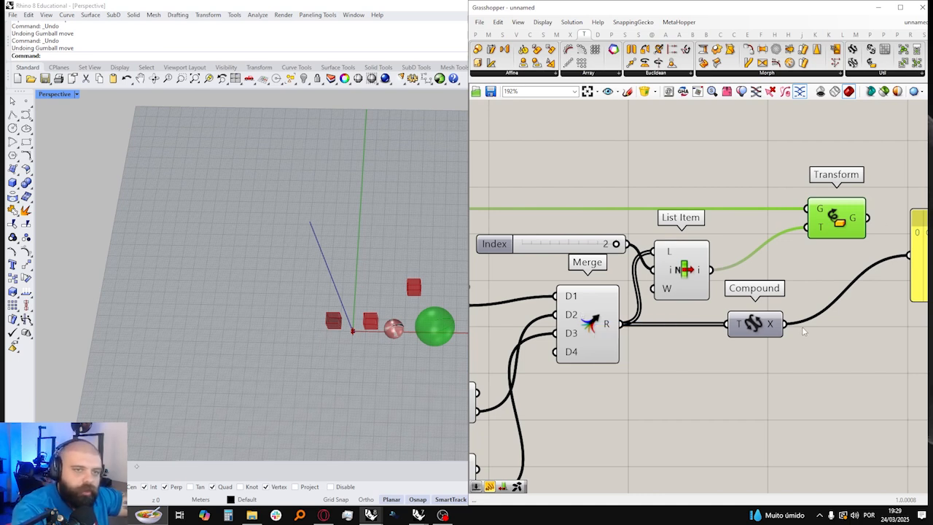
mouse_move(775, 327)
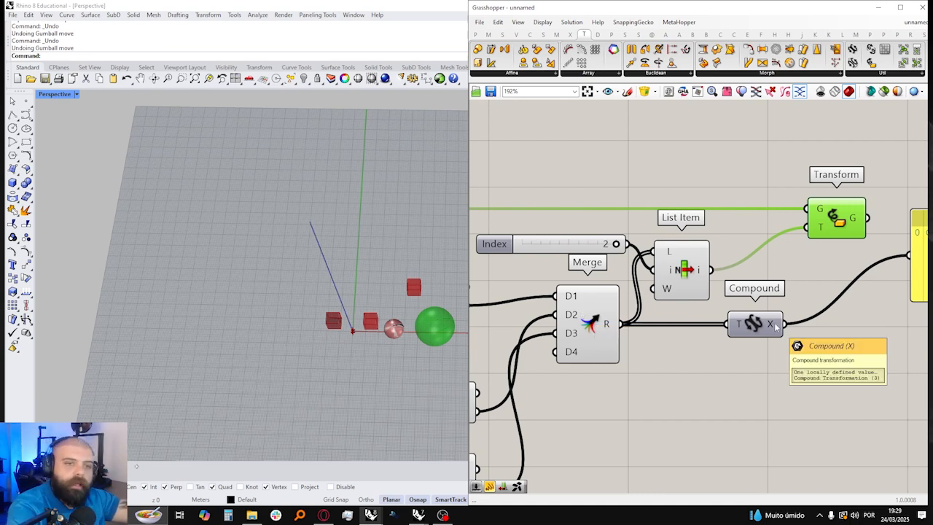
Step: Switch to the Rhino viewport and duplicate the sphere to the opposite side of the boxes
scroll(343, 291, "down", 3)
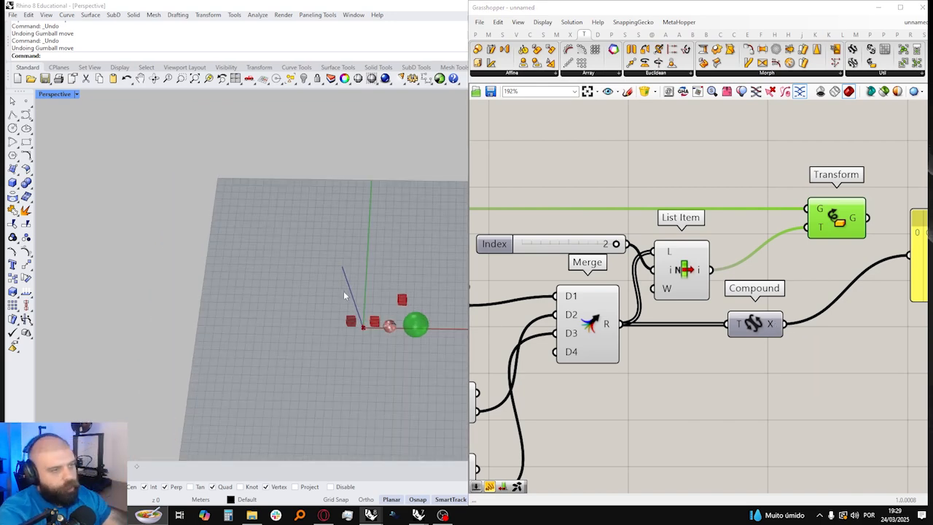
scroll(431, 304, "up", 5)
left_click(357, 357)
left_click_drag(357, 357, 265, 318)
key("alt")
scroll(336, 308, "down", 8)
scroll(281, 312, "up", 8)
right_click_drag(300, 314, 311, 265)
Step: Scale the duplicated sphere by a factor of 2 from the origin
type("Scale")
key("Return")
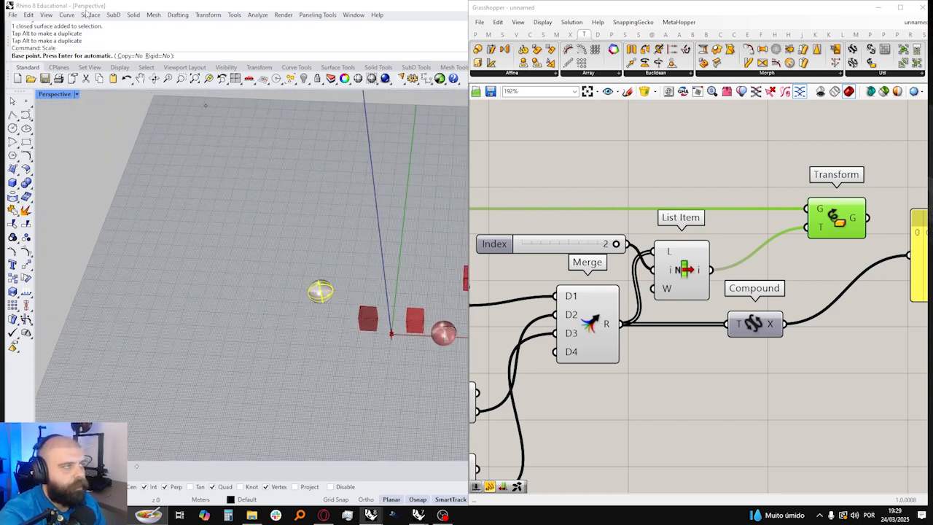
left_click(392, 334)
type("2")
key("Return")
key("Escape")
scroll(347, 254, "down", 2)
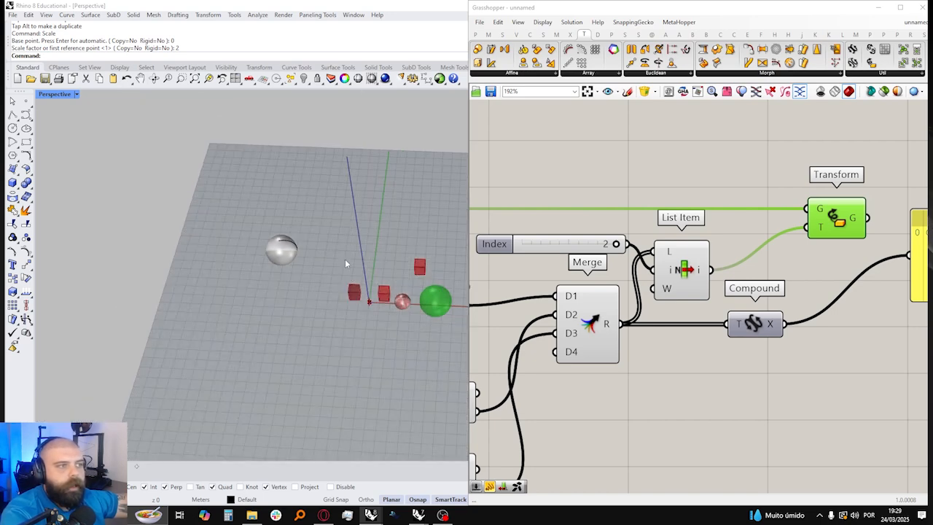
Step: Reconnect Compound's X output to the Transform component's T input and undo the duplicated sphere's scaling
left_click_drag(786, 324, 807, 227)
right_click_drag(257, 240, 385, 223)
left_click(565, 205)
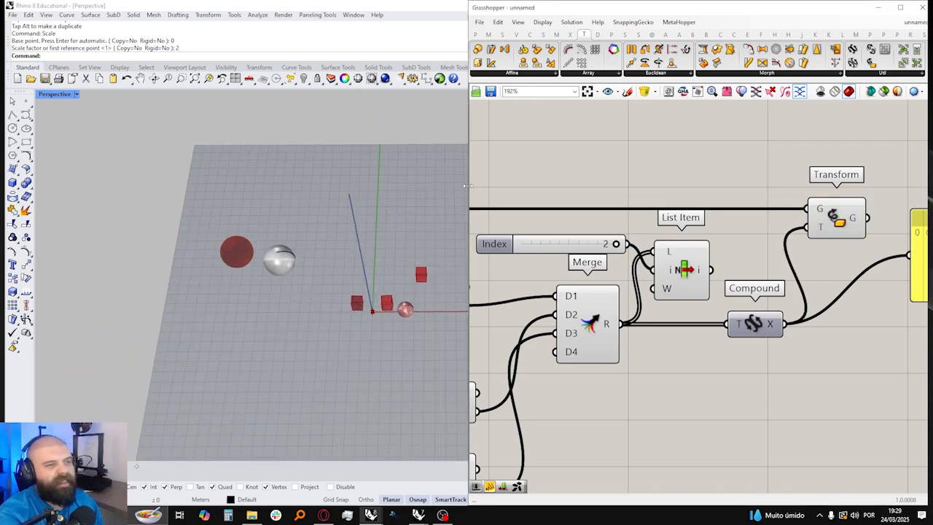
key("ctrl+z")
scroll(753, 250, "down", 5)
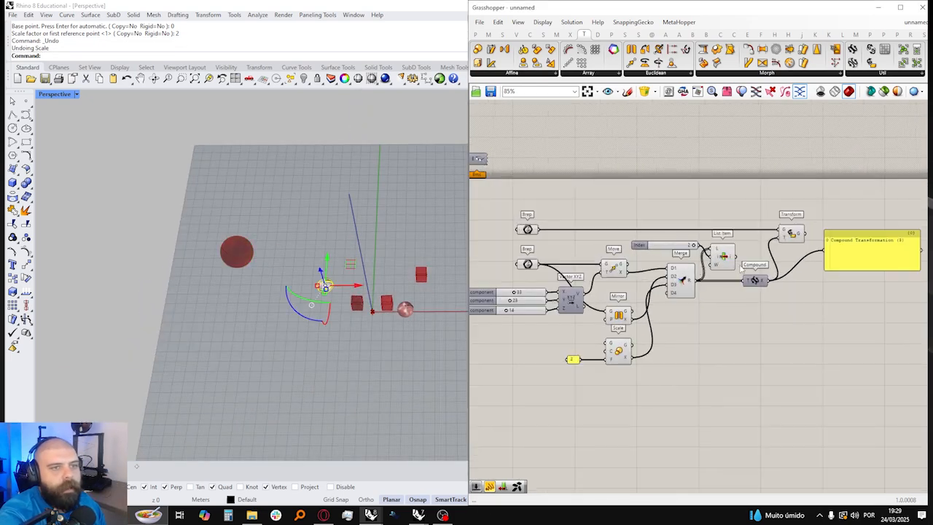
Step: Set the Vector XYZ component sliders to X 54, Y 34 and Z 17
scroll(507, 290, "up", 5)
scroll(518, 279, "up", 2)
left_click_drag(559, 274, 590, 275)
scroll(350, 279, "down", 2)
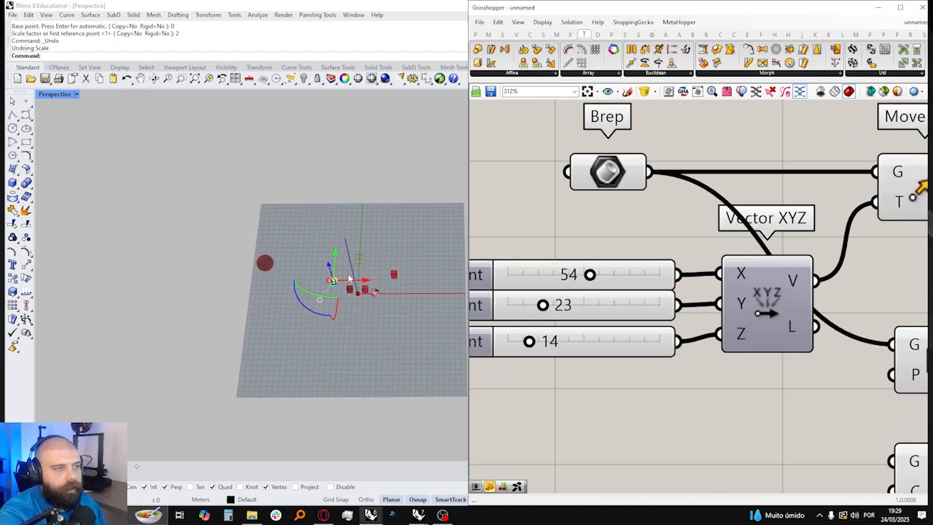
scroll(365, 219, "up", 3)
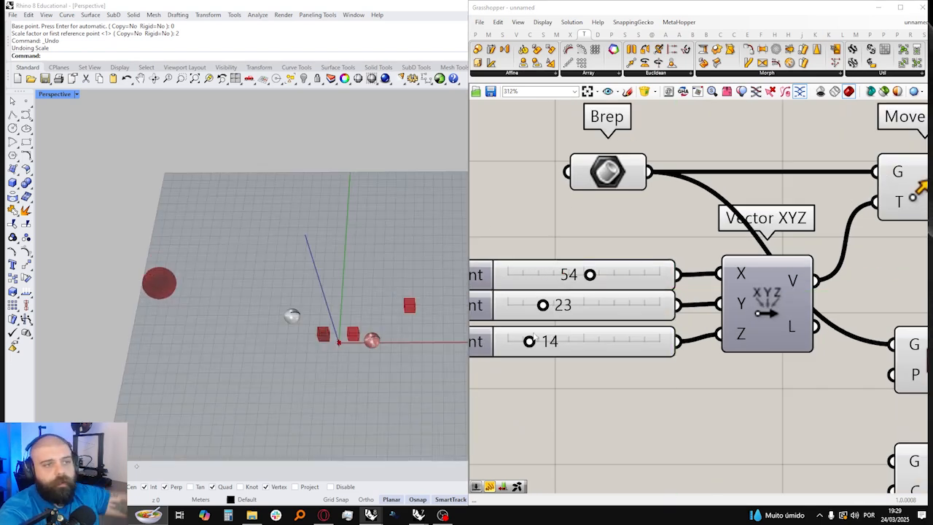
mouse_move(543, 305)
left_mouse_down()
mouse_move(591, 305)
mouse_move(560, 305)
left_mouse_up()
mouse_move(529, 341)
left_mouse_down()
mouse_move(565, 341)
mouse_move(518, 342)
mouse_move(535, 341)
left_mouse_up()
scroll(249, 246, "down", 3)
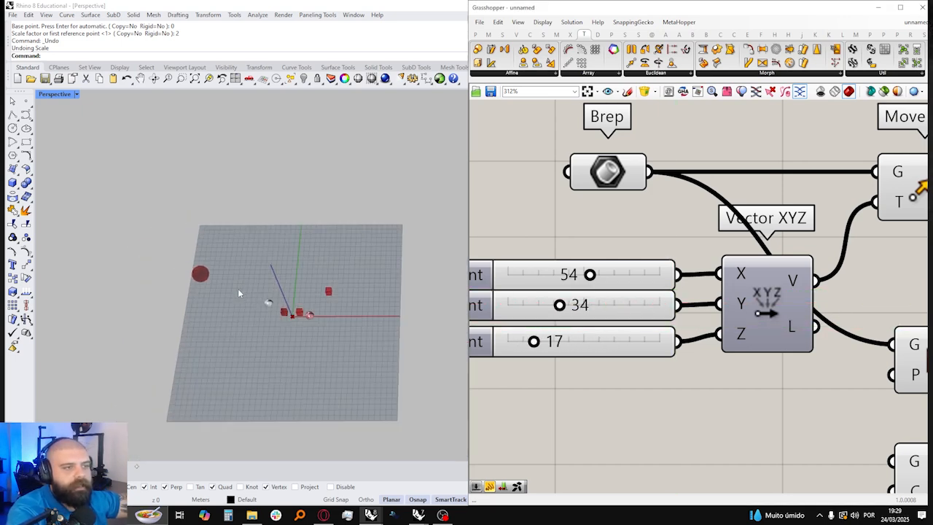
right_click_drag(249, 246, 253, 263)
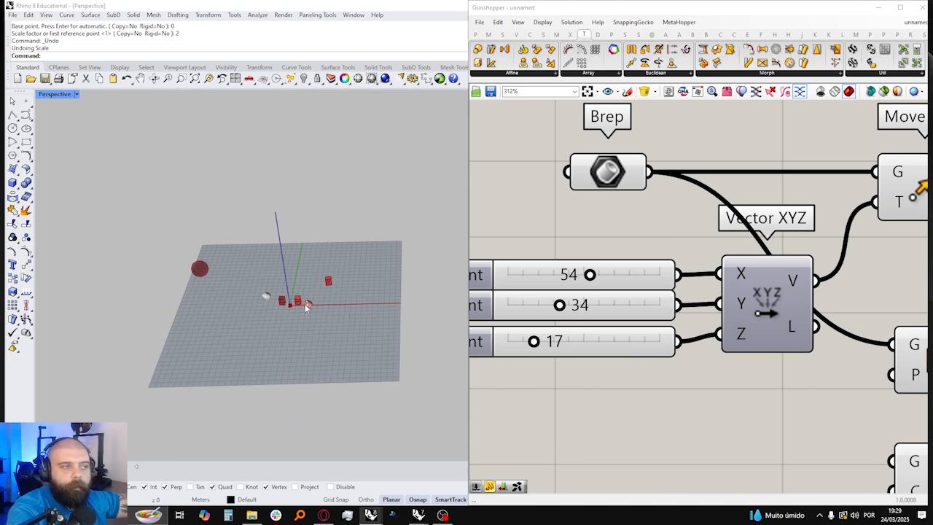
Step: Highlight the Move component's resulting box in the viewport
right_click_drag(689, 220, 621, 238)
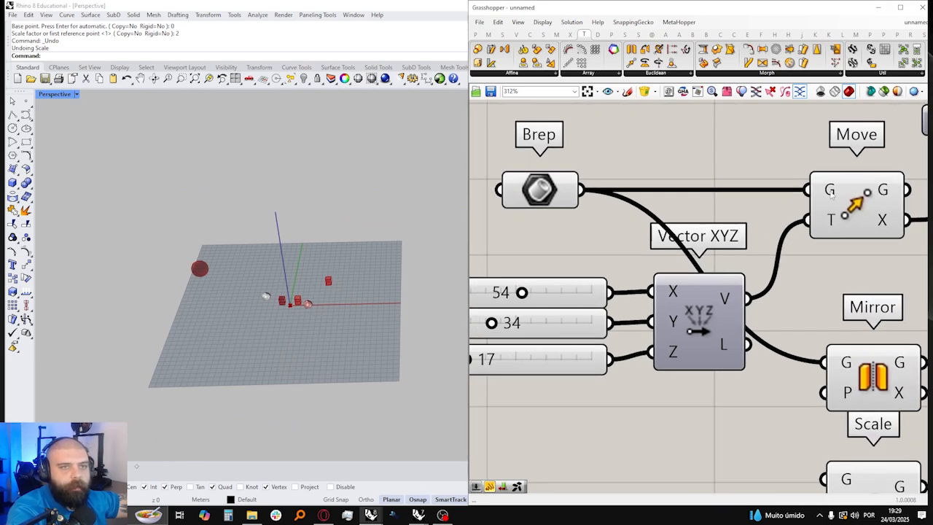
left_click(836, 202)
scroll(319, 284, "up", 5)
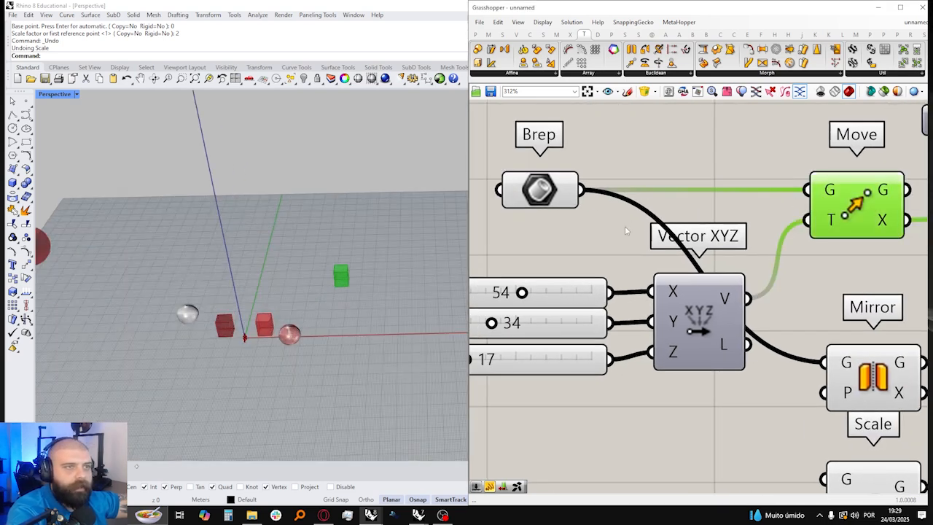
scroll(402, 234, "down", 4)
scroll(582, 223, "down", 3)
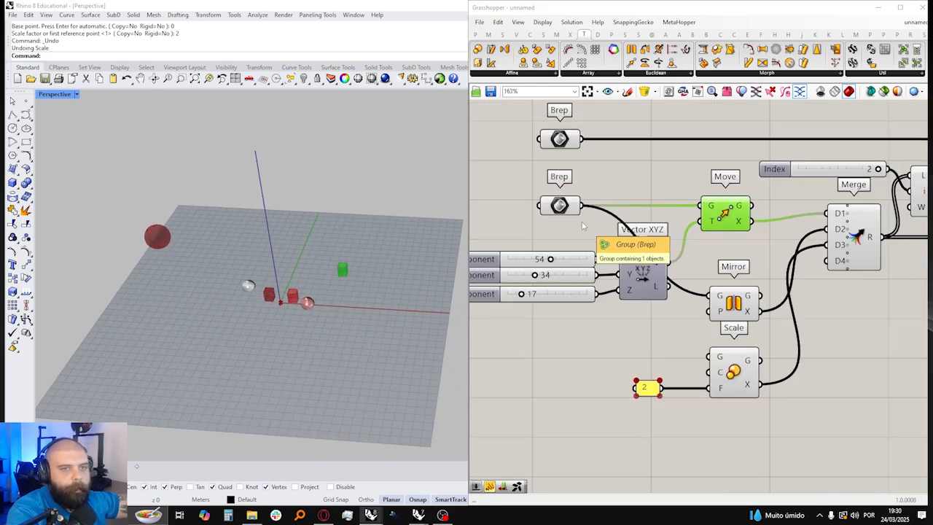
Step: Add an XZ Plane component, connect it to Mirror's P input and inspect the mirrored result
double_click(617, 330)
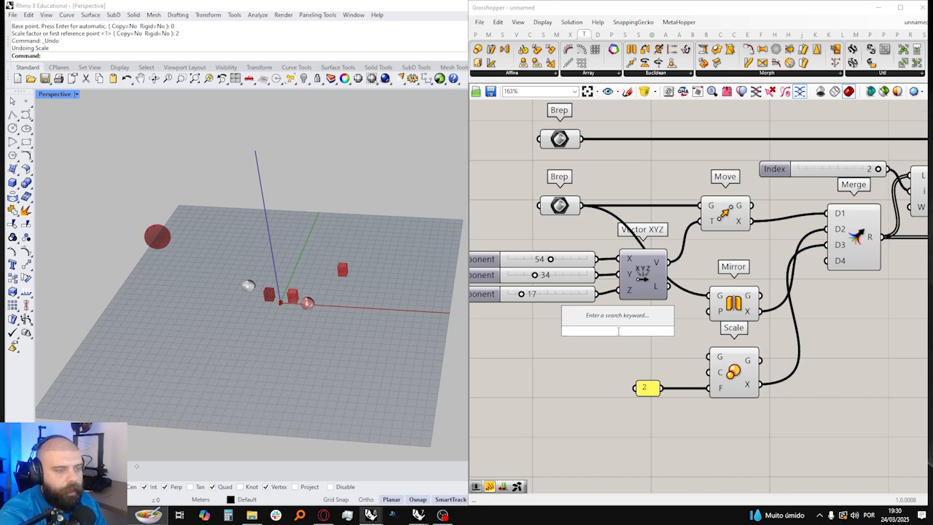
type("xz")
key("Return")
left_click_drag(633, 331, 711, 312)
right_click_drag(381, 291, 277, 295)
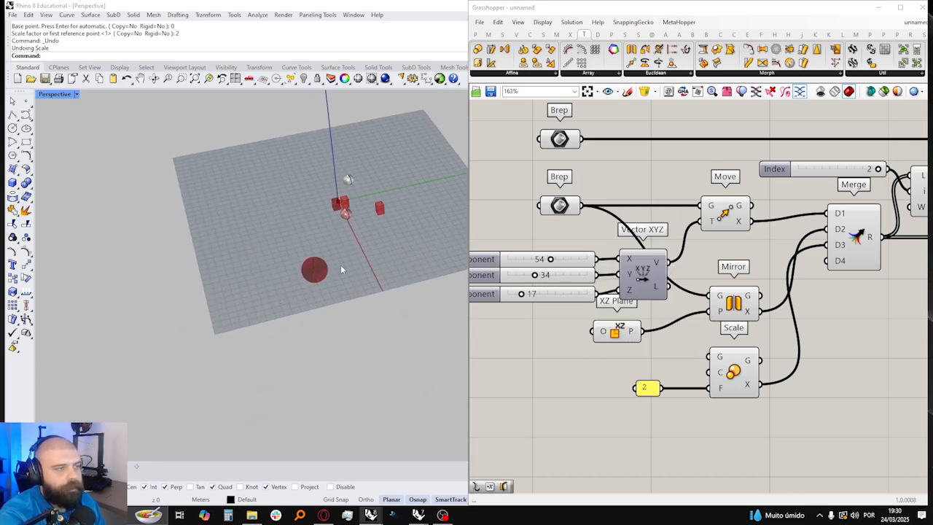
Step: Add a number slider ranging from 1 to 10 beneath the Scale component's factor panel
double_click(634, 429)
type("1<10")
key("Return")
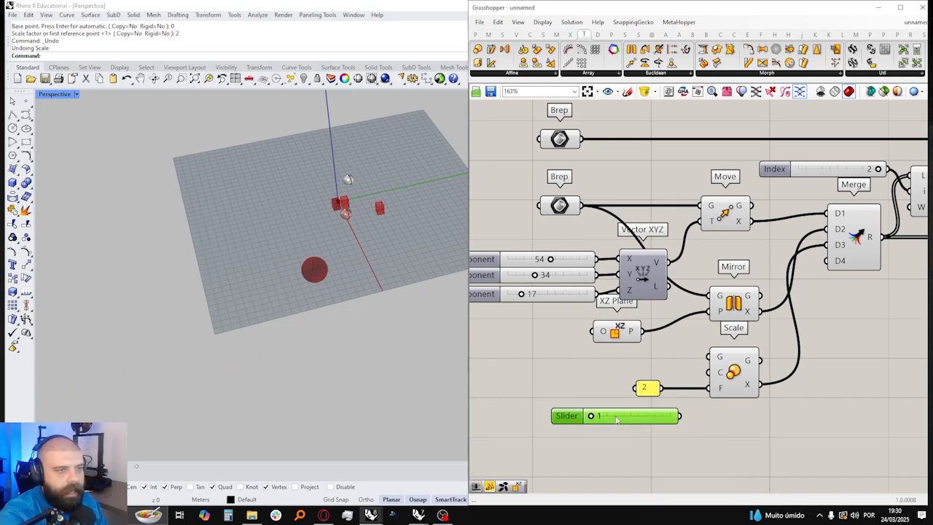
Step: Connect the new slider to the Scale component's F input in place of the panel and set it to 3
left_click_drag(682, 416, 711, 388)
mouse_move(594, 417)
left_mouse_down()
mouse_move(643, 417)
mouse_move(610, 418)
left_mouse_up()
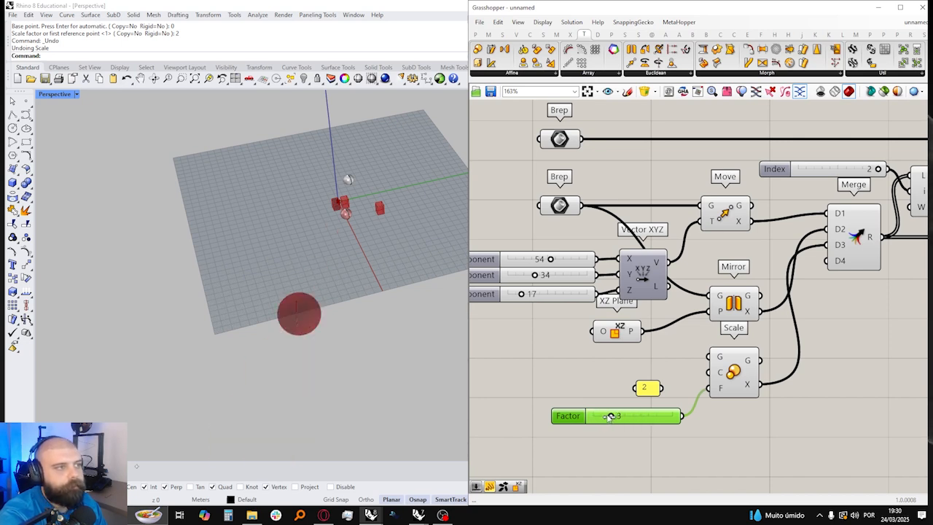
left_click(575, 338)
Step: Delete the text panel attached to the Compound component's output
scroll(575, 337, "down", 5)
right_click_drag(575, 337, 517, 337)
scroll(813, 255, "up", 4)
left_click(795, 264)
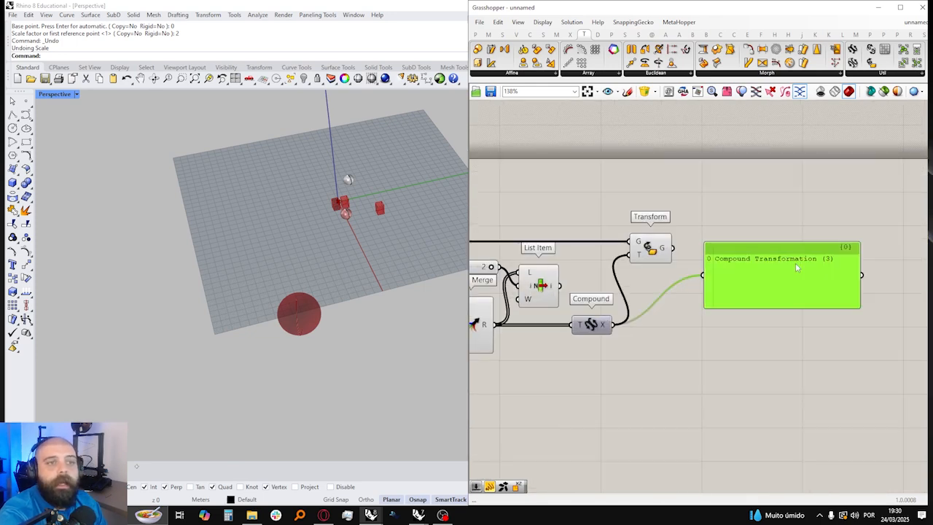
right_click_drag(797, 268, 844, 271)
scroll(802, 271, "down", 3)
key("Delete")
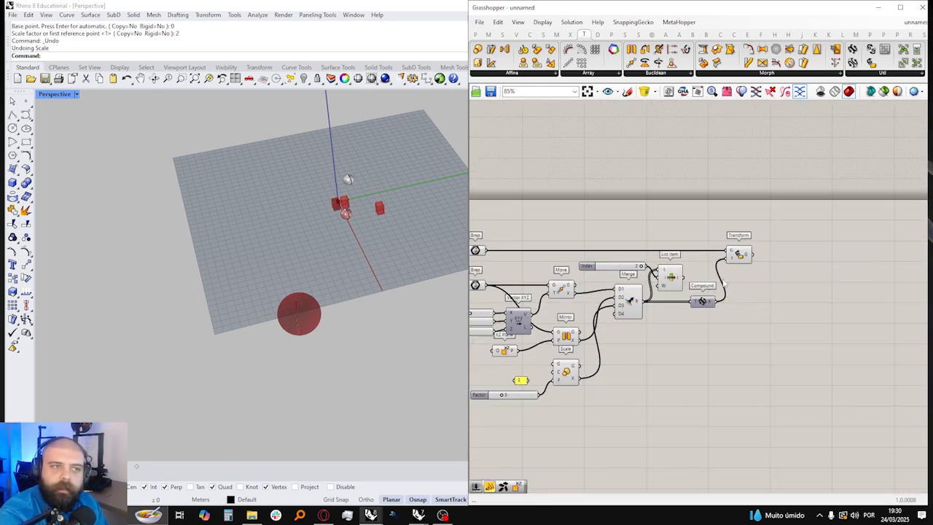
Step: Delete the List Item component and its Index slider between Merge and Compound
scroll(644, 283, "up", 1)
right_click_drag(589, 287, 653, 277)
scroll(766, 263, "up", 2)
left_click_drag(769, 263, 634, 235)
scroll(579, 279, "down", 2)
right_click_drag(579, 279, 669, 293)
scroll(650, 271, "up", 1)
key("Delete")
Step: Disconnect the lower Brep parameter from Move and Mirror and delete it
scroll(630, 292, "up", 1)
left_click(553, 268)
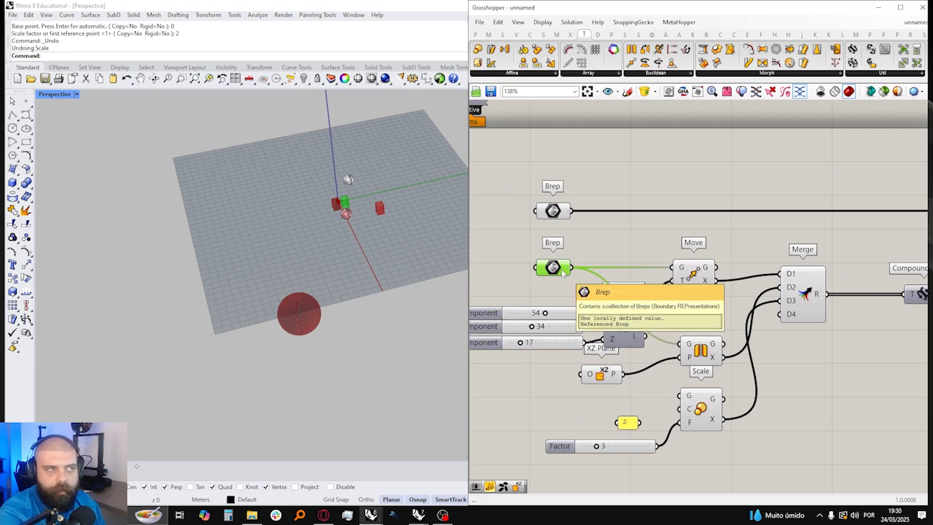
right_click_drag(350, 228, 382, 230)
left_click_drag(572, 267, 682, 344, "ctrl")
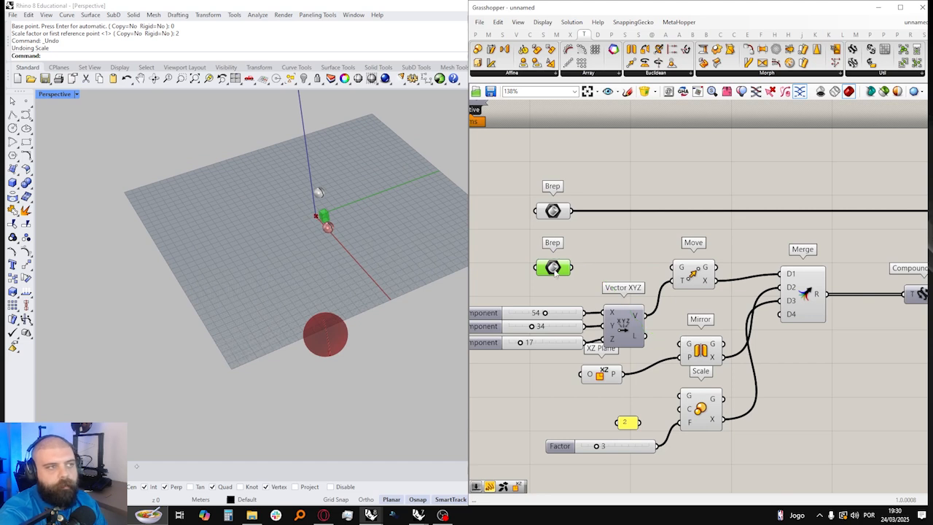
key("Delete")
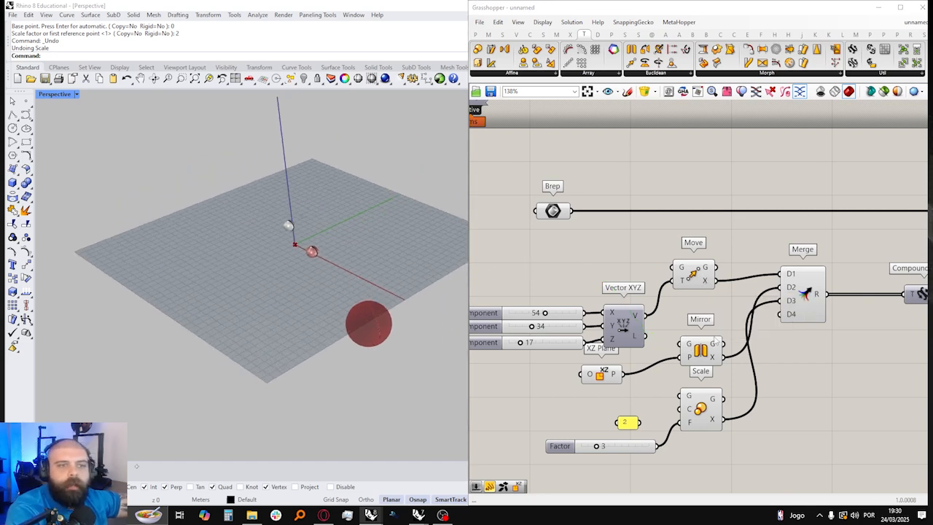
Step: Examine the chain from Merge through Compound to the Transform component
right_click_drag(713, 420, 625, 419)
left_click(717, 294)
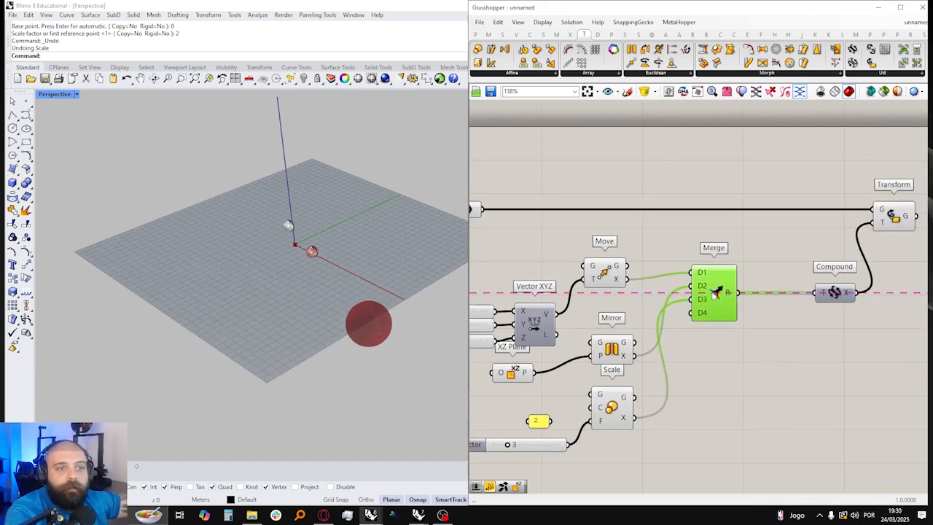
left_click(832, 295)
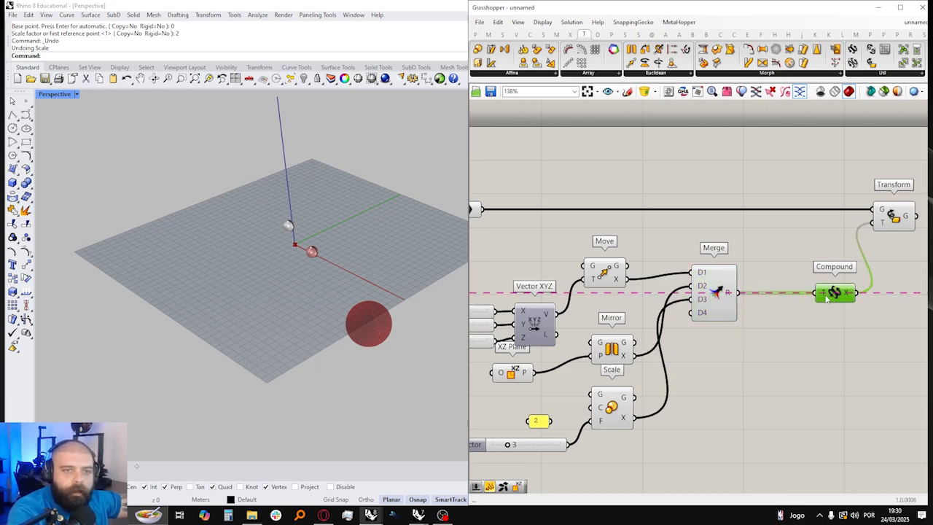
left_click_drag(832, 295, 795, 296)
right_click_drag(795, 295, 705, 293)
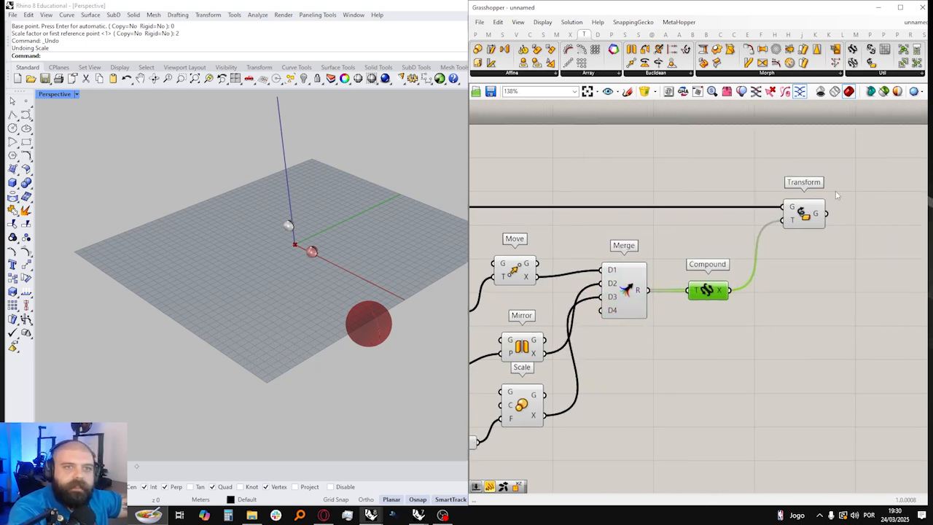
left_click(802, 215)
left_click(700, 234)
right_click_drag(700, 233, 771, 239)
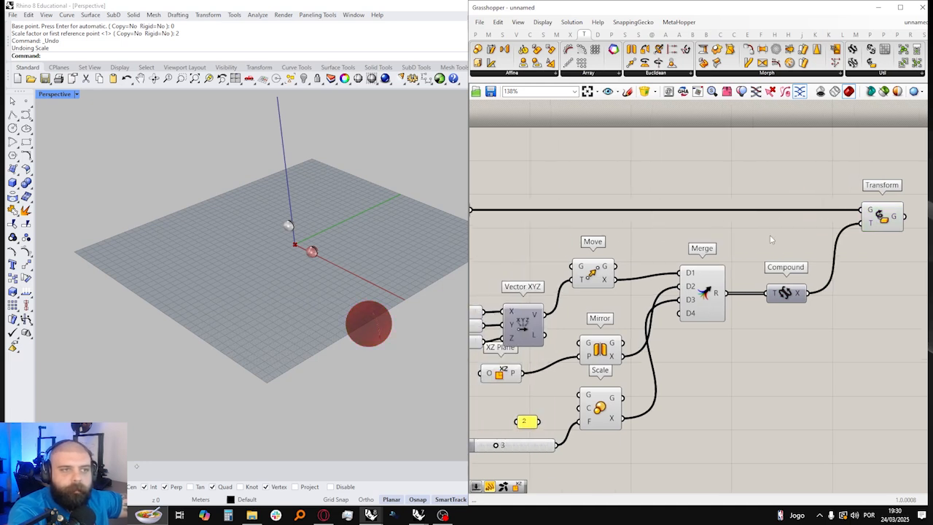
Step: Disconnect the Move and Mirror transforms from the Merge component's inputs
left_click_drag(702, 295, 688, 274)
left_click(709, 231)
right_click_drag(411, 279, 445, 284)
scroll(363, 284, "down", 4)
right_click_drag(362, 284, 347, 295)
scroll(333, 305, "up", 7)
scroll(332, 305, "up", 3)
left_click(600, 355)
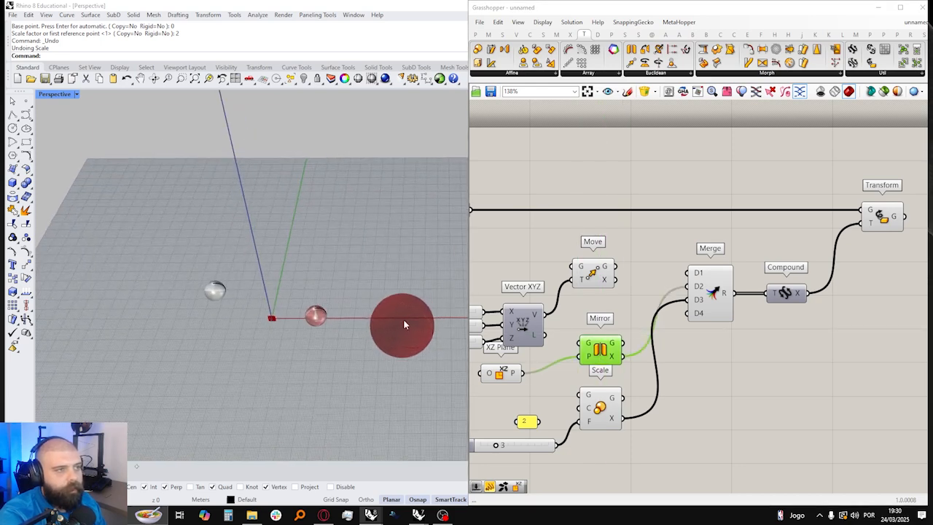
right_click_drag(404, 320, 390, 321)
left_click_drag(625, 356, 685, 289, "ctrl")
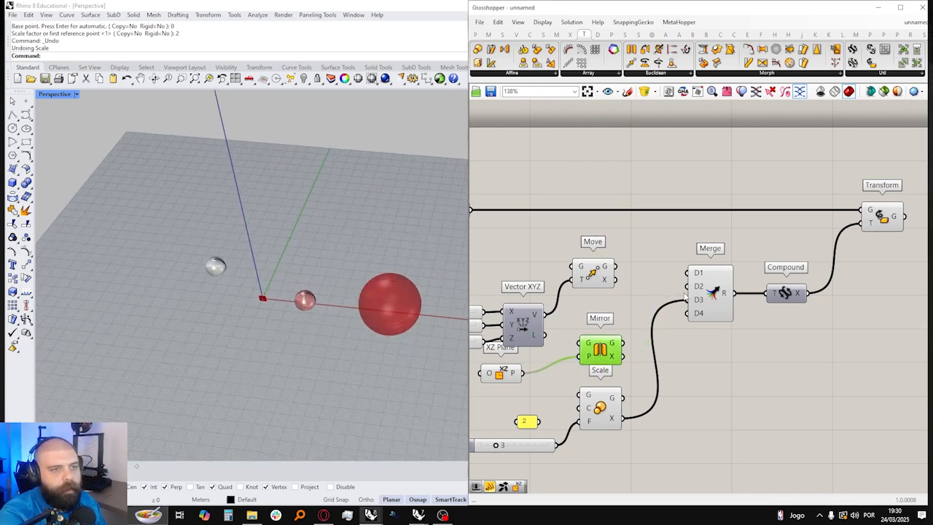
left_click(649, 311)
Step: Connect Mirror's X output to Merge's D1 and Move's X output to D2, and view the sphere's new position
left_click_drag(621, 356, 687, 286)
left_click_drag(615, 279, 687, 286)
scroll(309, 225, "down", 5)
right_click_drag(311, 224, 358, 217)
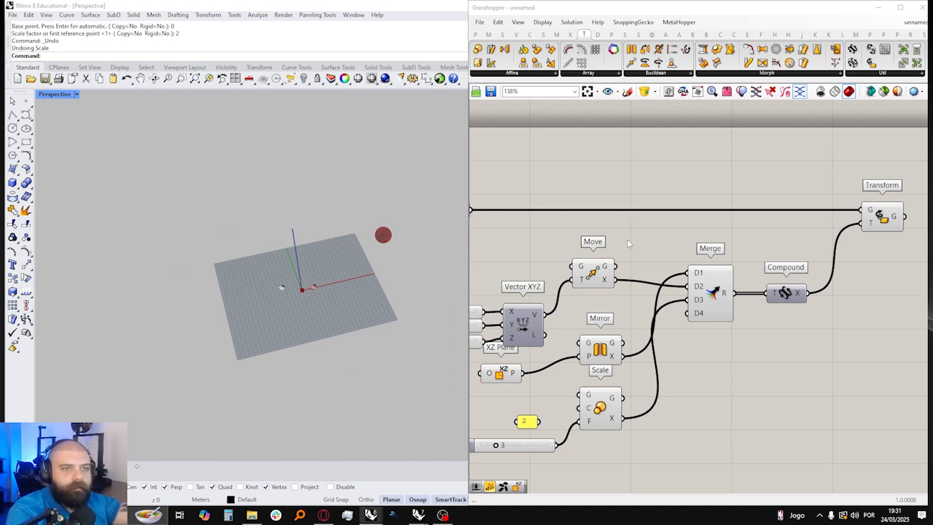
Step: Rewire Merge so Scale feeds D1, Mirror feeds D2 and Move feeds D3, and view the transformed sphere
left_click_drag(615, 280, 687, 299, "ctrl")
left_click_drag(623, 420, 686, 274)
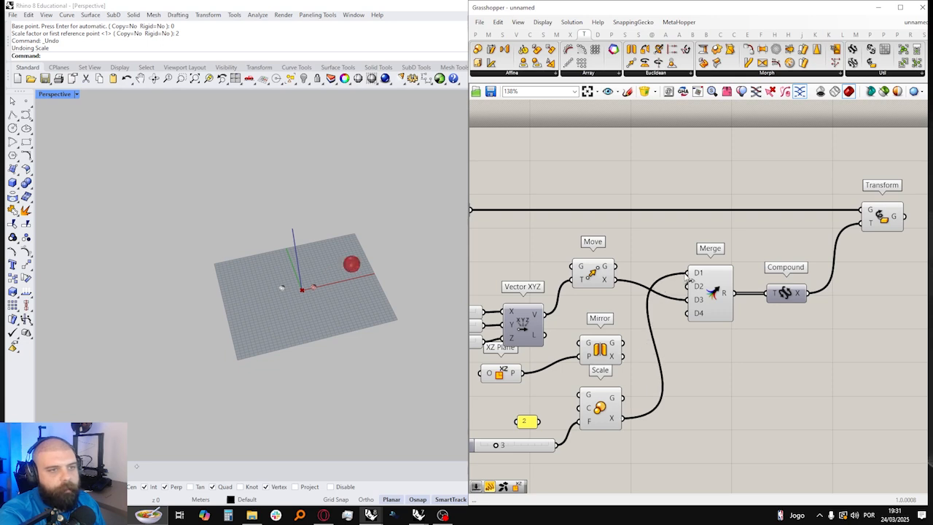
left_click_drag(624, 357, 688, 286)
right_click_drag(374, 285, 252, 248)
scroll(381, 181, "up", 5)
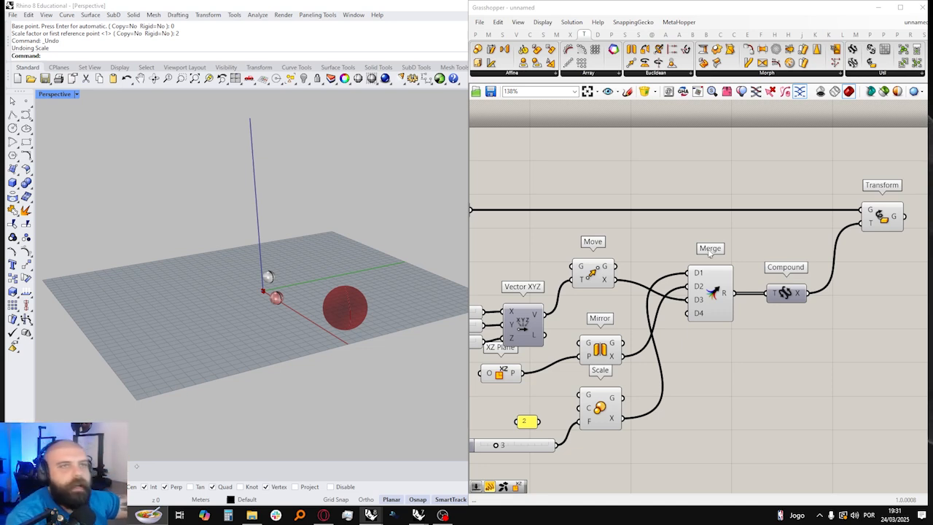
Step: Examine the Brep, Compound and Transform components and how the source sphere relates to its transformed copy
scroll(709, 252, "down", 3)
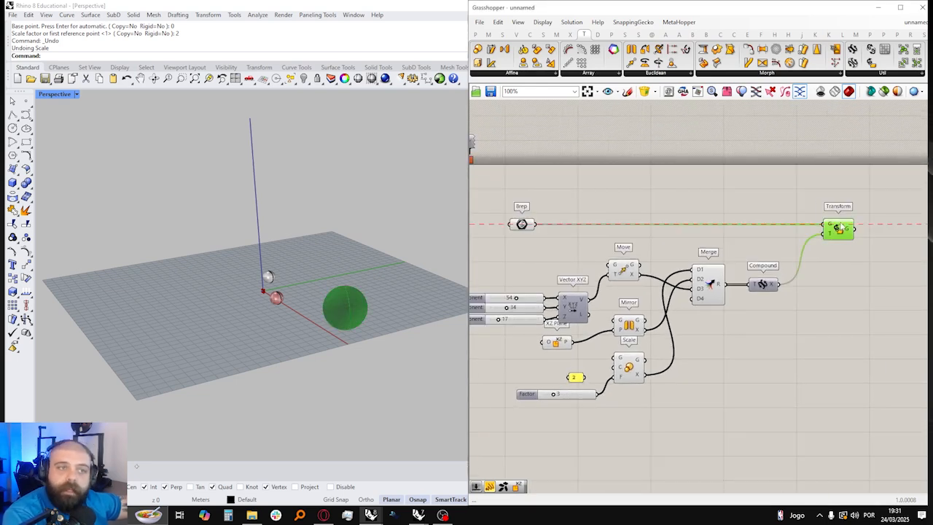
scroll(675, 229, "down", 2)
left_click_drag(493, 234, 726, 372)
left_click(565, 226)
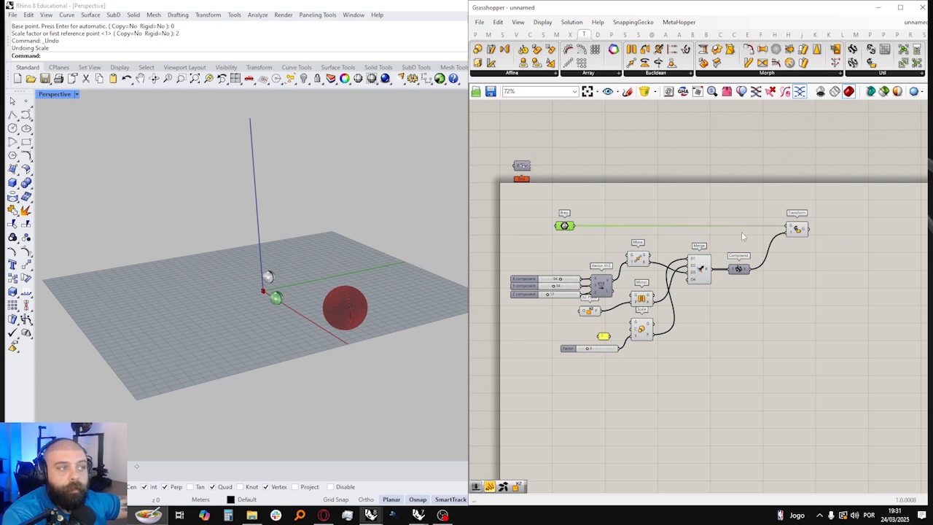
scroll(826, 226, "up", 5)
left_click(708, 235)
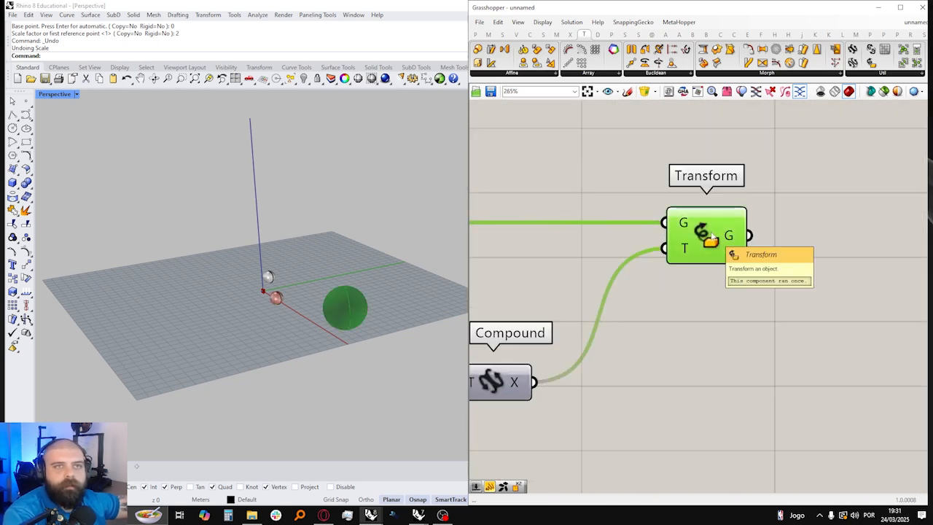
scroll(711, 235, "down", 1)
left_click(568, 340)
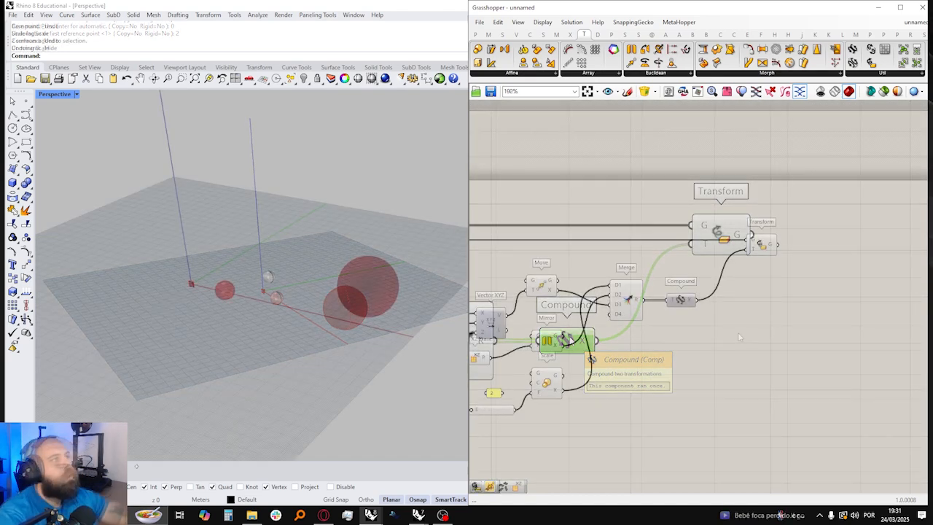
Step: Move Transform closer to Compound and turn off the preview of all components before Transform
left_click_drag(756, 245, 728, 246)
left_click(779, 246)
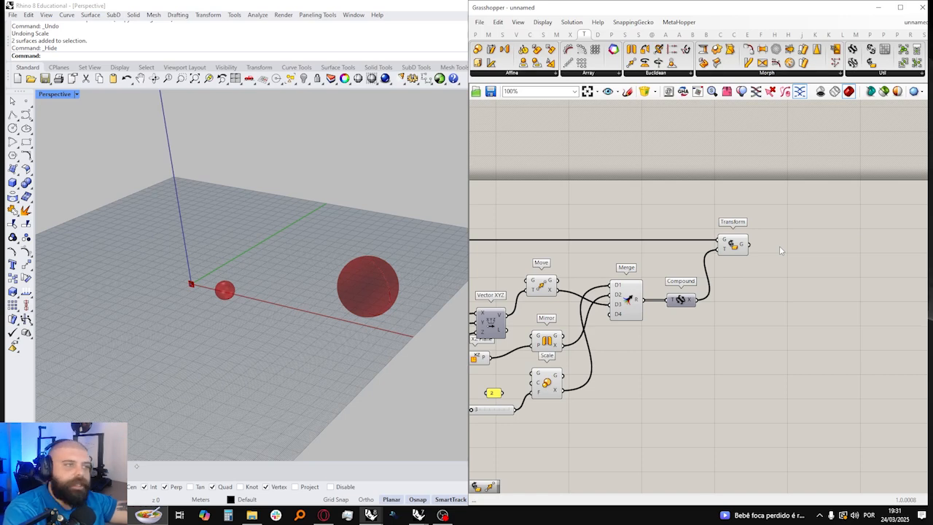
scroll(827, 255, "down", 2)
left_click_drag(548, 241, 728, 358)
middle_click(728, 358)
left_click(765, 332)
left_click(785, 301)
scroll(785, 291, "up", 2)
right_click_drag(779, 268, 655, 268)
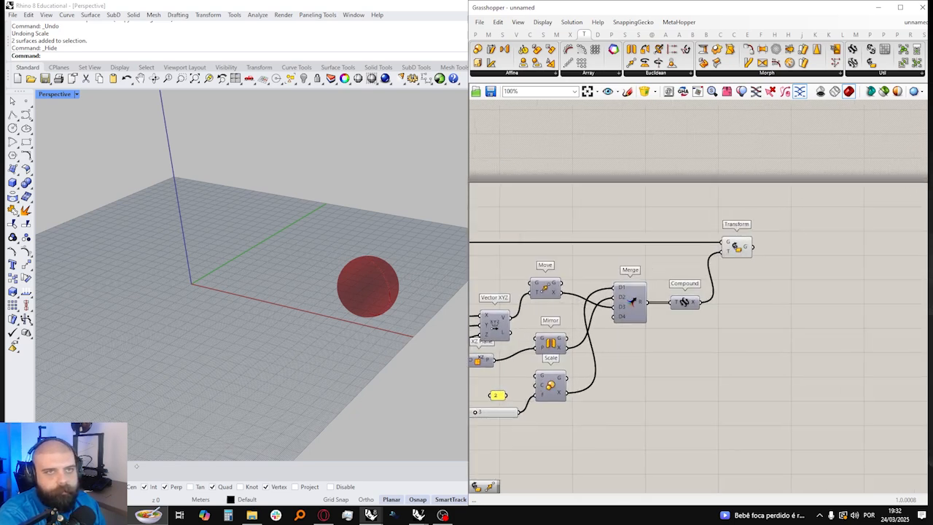
Step: Add an Inverse Transform component and connect Compound's X output to its T input
left_click(888, 76)
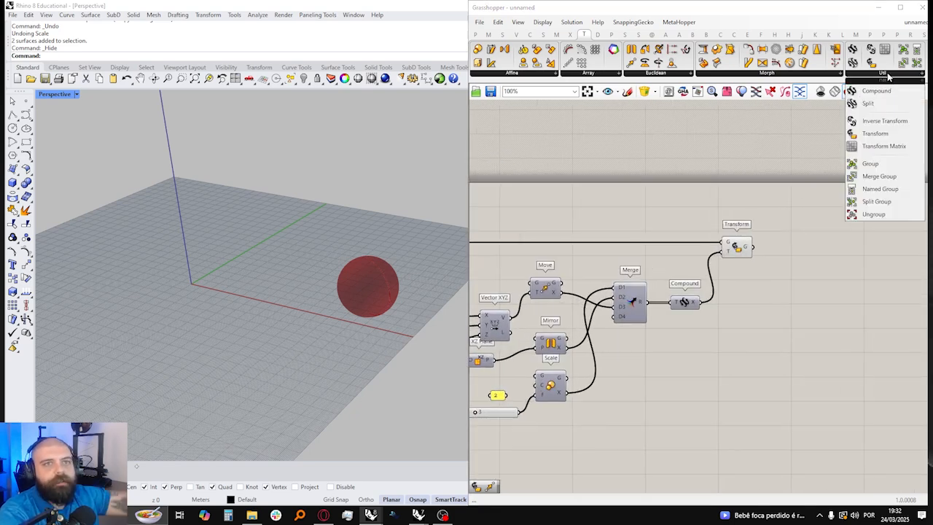
left_click(882, 122)
scroll(822, 277, "up", 3)
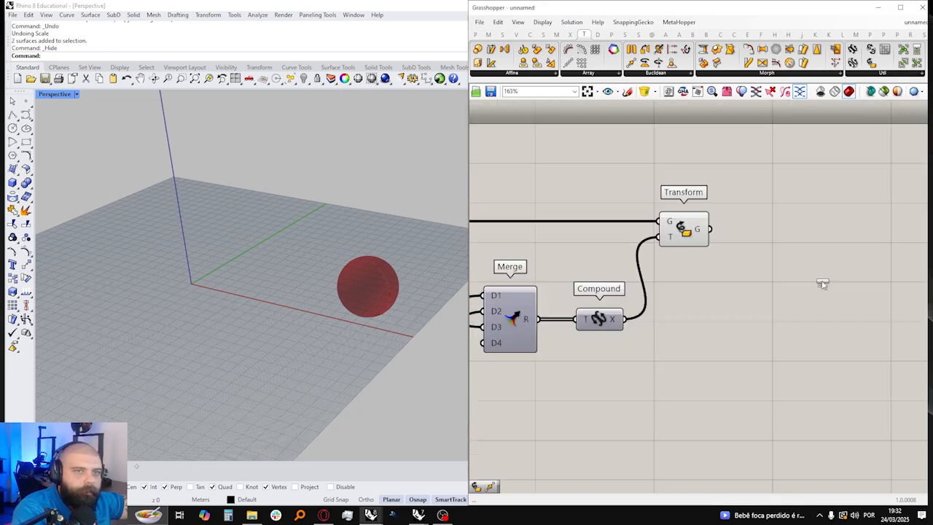
left_click(680, 323)
left_click_drag(596, 329, 675, 333)
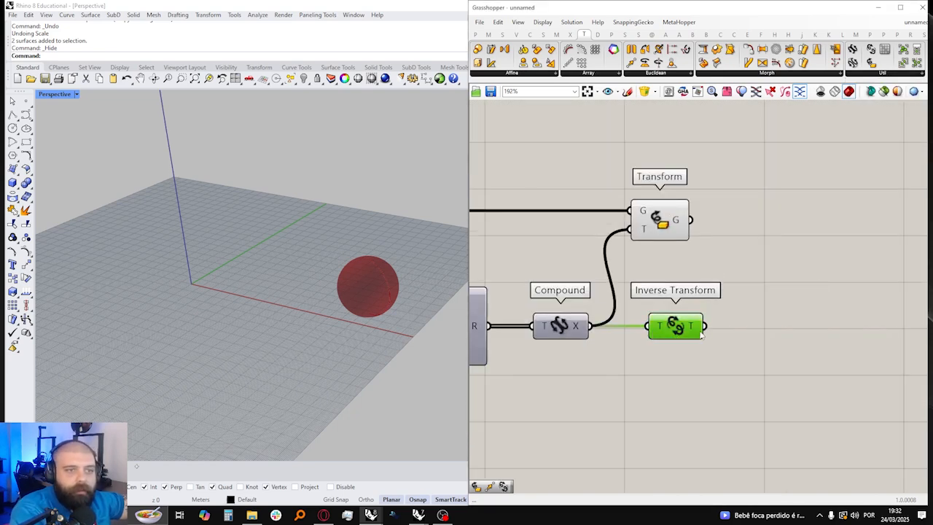
Step: Add a second Transform component fed by the first Transform's geometry and the Inverse Transform output
double_click(801, 290)
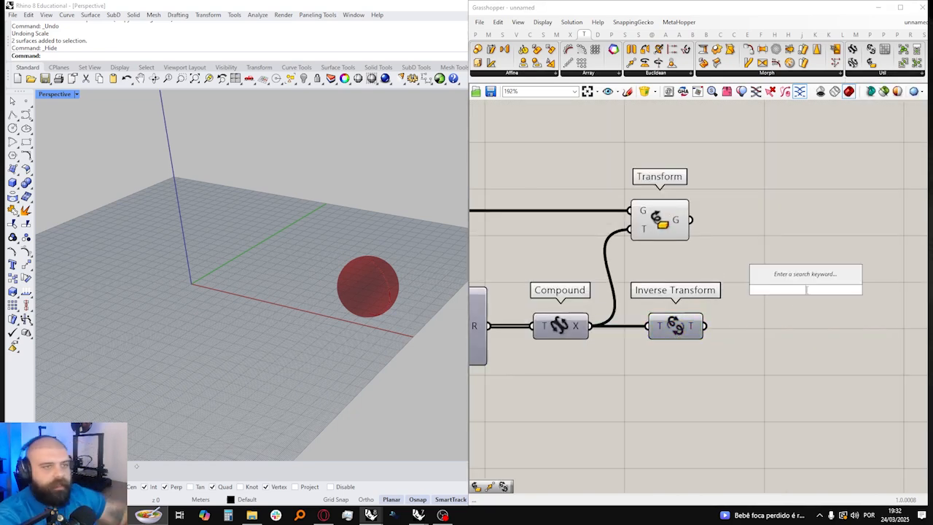
type("TRANS")
key("Return")
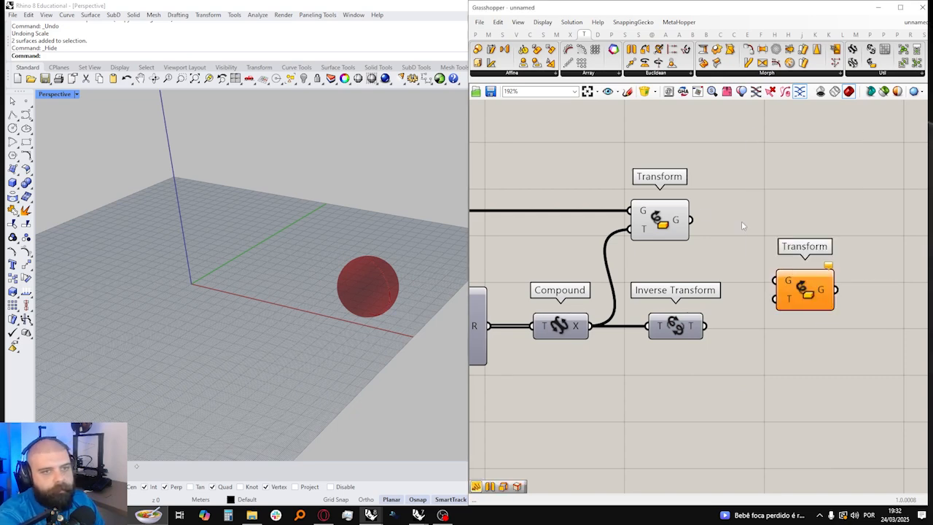
left_click_drag(690, 219, 775, 281)
left_click_drag(705, 326, 811, 231)
scroll(213, 290, "up", 2)
scroll(214, 289, "up", 1)
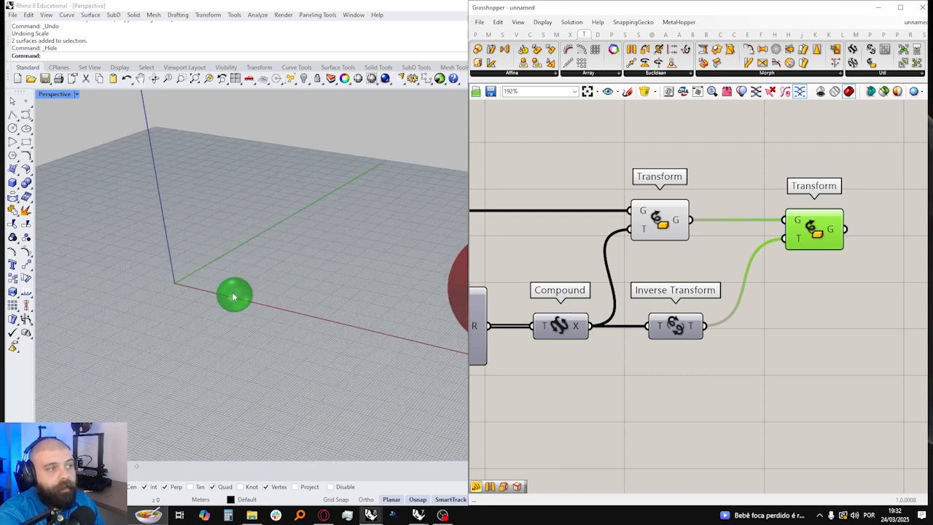
Step: Turn on the source Brep's preview to compare it with the inversely transformed sphere
scroll(812, 288, "down", 4)
left_click(492, 254)
middle_click(502, 242)
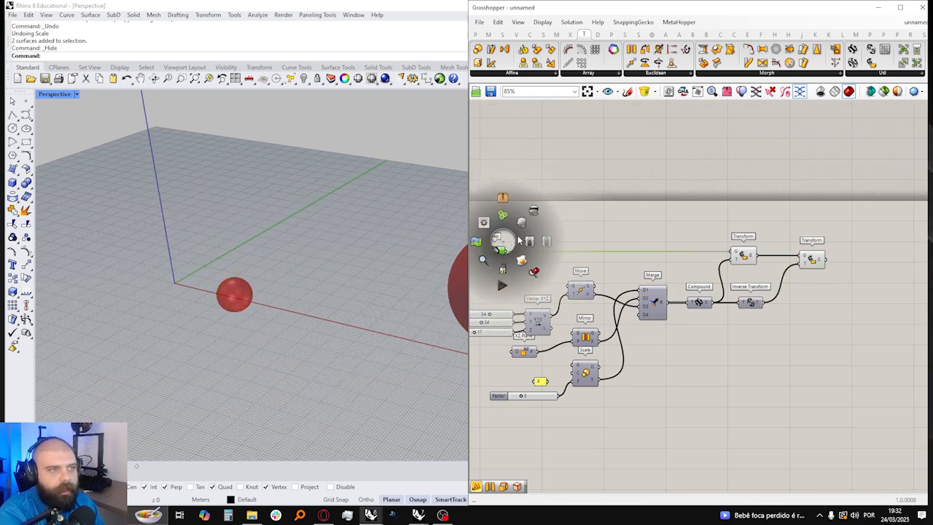
left_click(523, 225)
scroll(240, 283, "up", 4)
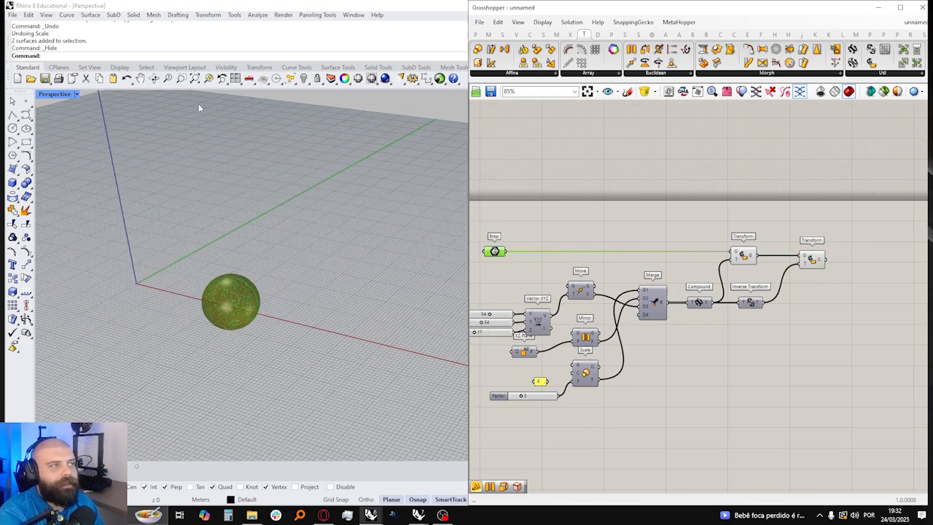
left_click(589, 224)
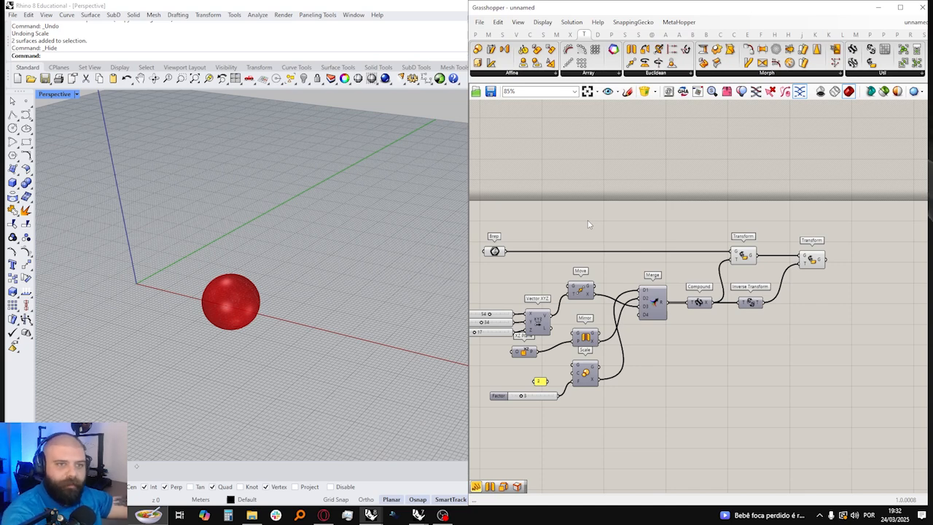
Step: Add a Split transform component below Inverse Transform and connect Compound's X output to it
right_click_drag(733, 231, 696, 218)
left_click(877, 73)
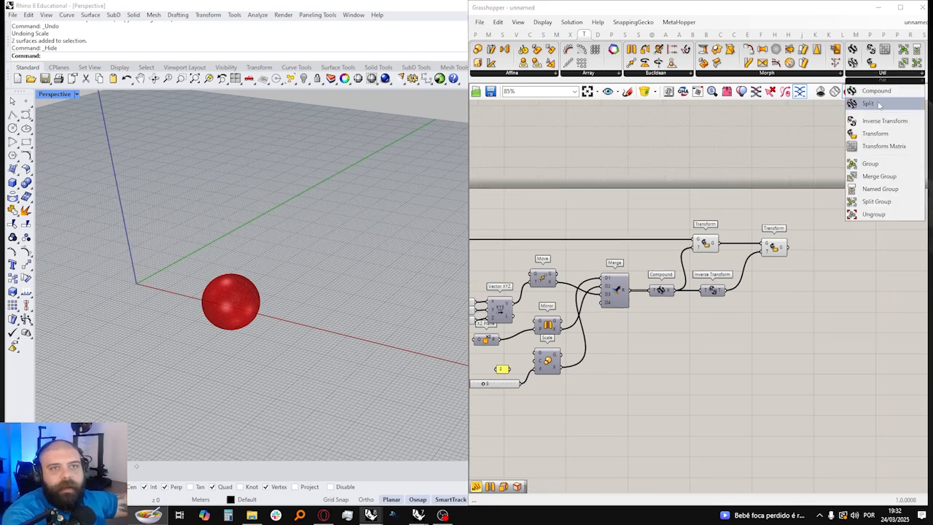
left_click(868, 104)
scroll(875, 206, "up", 4)
left_click(610, 403)
right_click_drag(597, 374, 653, 346)
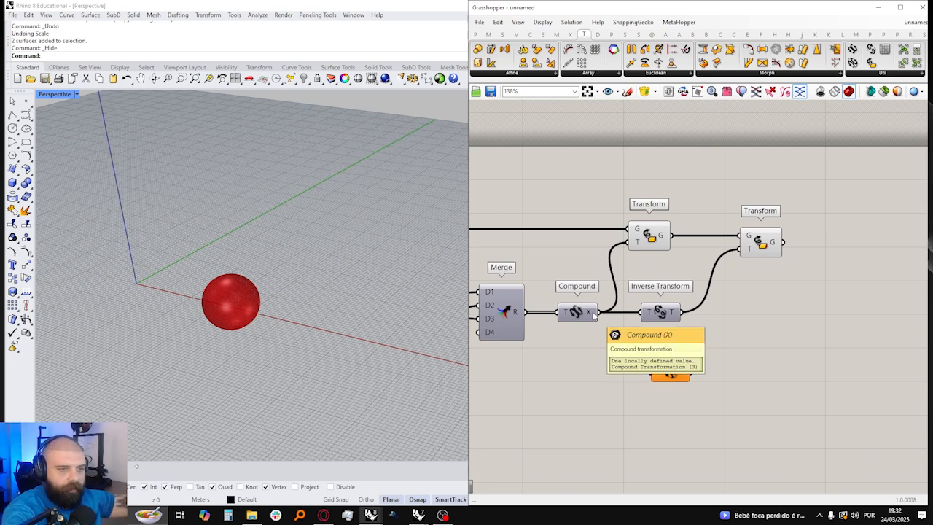
left_click_drag(594, 313, 650, 372)
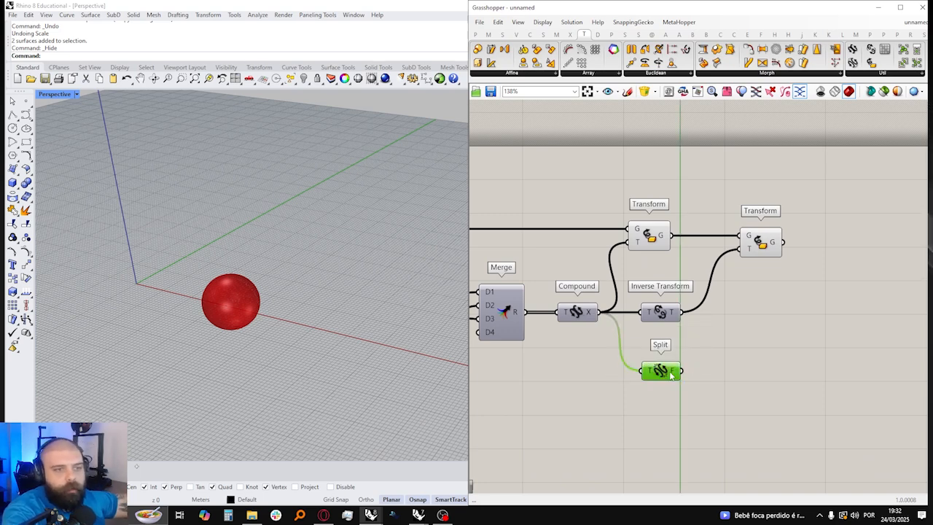
Step: Add a panel connected to Split's F output and widen it to show the transform list
left_click(475, 34)
left_click_drag(642, 67, 797, 387)
left_click_drag(683, 371, 741, 371)
left_click(842, 390)
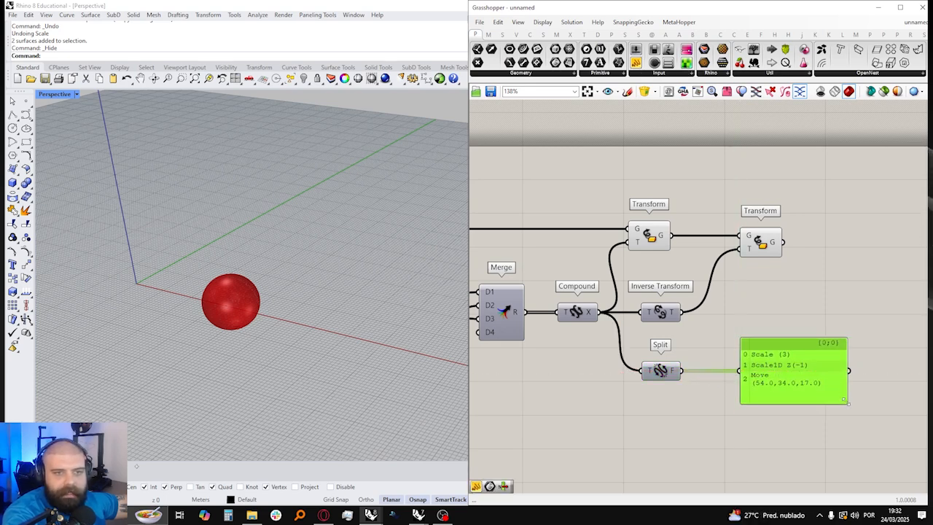
left_click_drag(846, 390, 910, 388)
Step: Rewire Merge so Move feeds D1, Mirror feeds D2 and Scale feeds D3, and check the order in Split's panel
scroll(873, 332, "down", 1)
right_click_drag(500, 356, 579, 342)
left_click_drag(558, 289, 618, 285)
left_click_drag(564, 354, 618, 296)
left_click_drag(558, 409, 617, 307)
right_click_drag(861, 329, 730, 321)
scroll(729, 320, "up", 3)
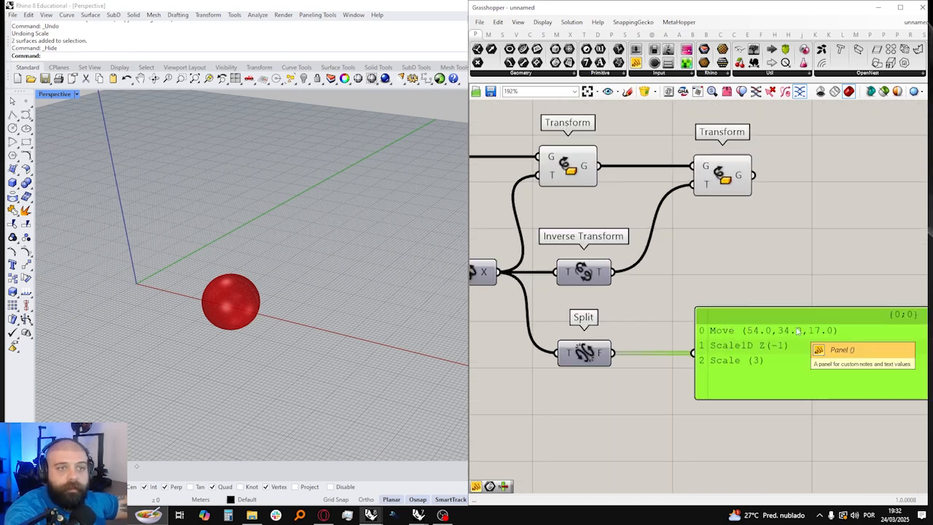
Step: Add a List Item component, connect Split's F output to its L input and feed its i output into the panel
scroll(798, 330, "down", 3)
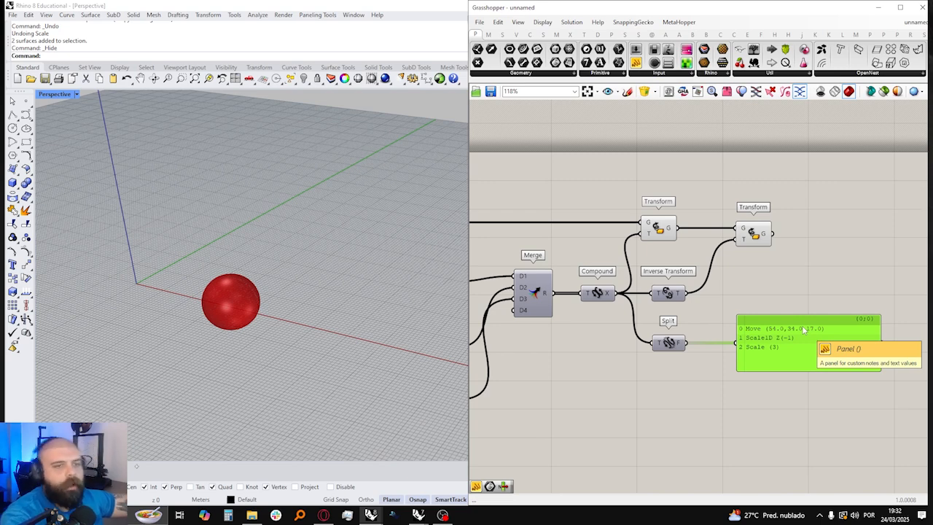
double_click(711, 371)
type("LiST ITEM")
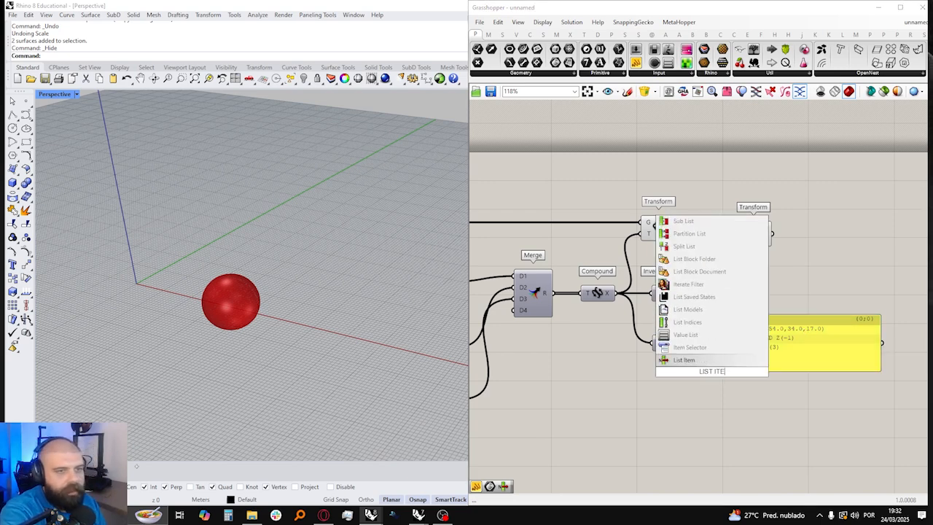
key("Return")
scroll(710, 371, "up", 4)
left_click_drag(664, 335, 677, 350)
scroll(678, 351, "down", 4)
right_click_drag(710, 339, 689, 345)
scroll(688, 346, "up", 4)
left_click_drag(686, 346, 725, 346)
left_click_drag(657, 406, 718, 349)
scroll(809, 364, "down", 4)
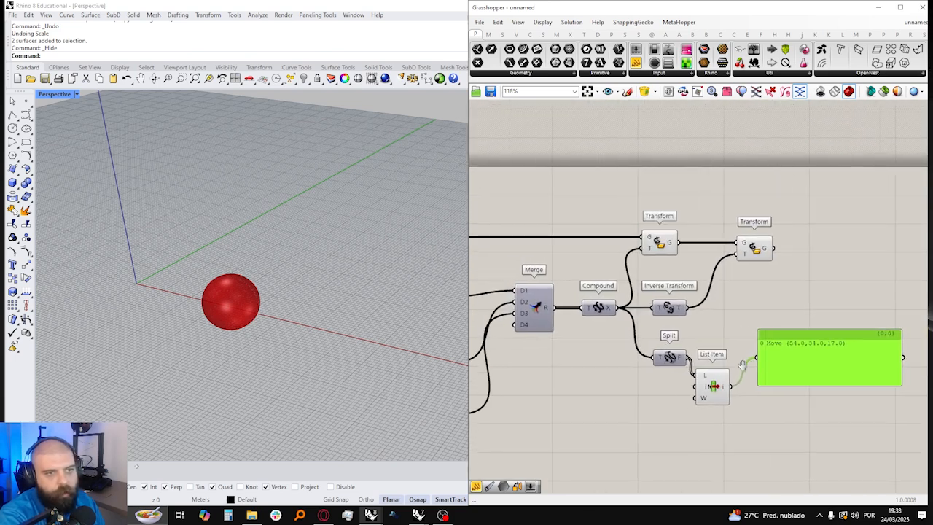
Step: Connect List Item's i output to the second Transform's T input and compare the spheres produced by both Transform components
left_click_drag(732, 386, 737, 253)
scroll(270, 255, "down", 5)
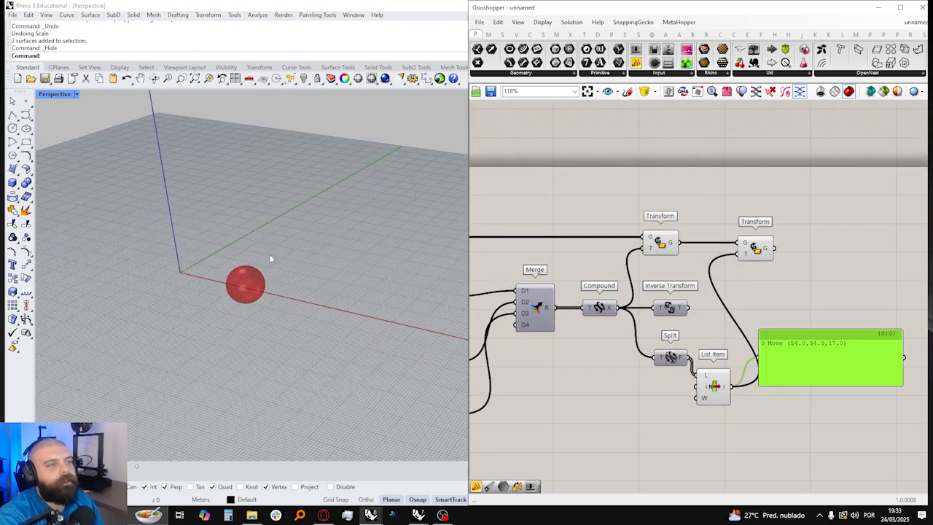
left_click(660, 245)
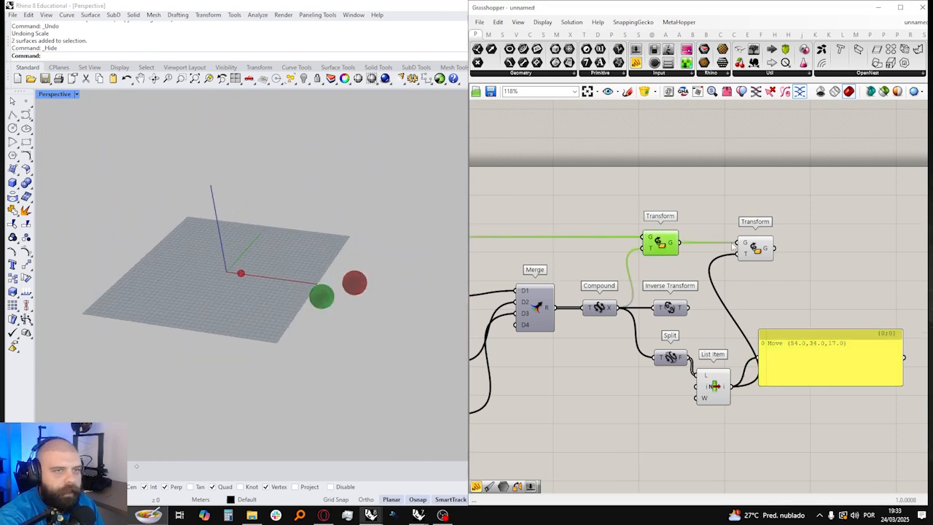
left_click(757, 248)
scroll(758, 364, "up", 3)
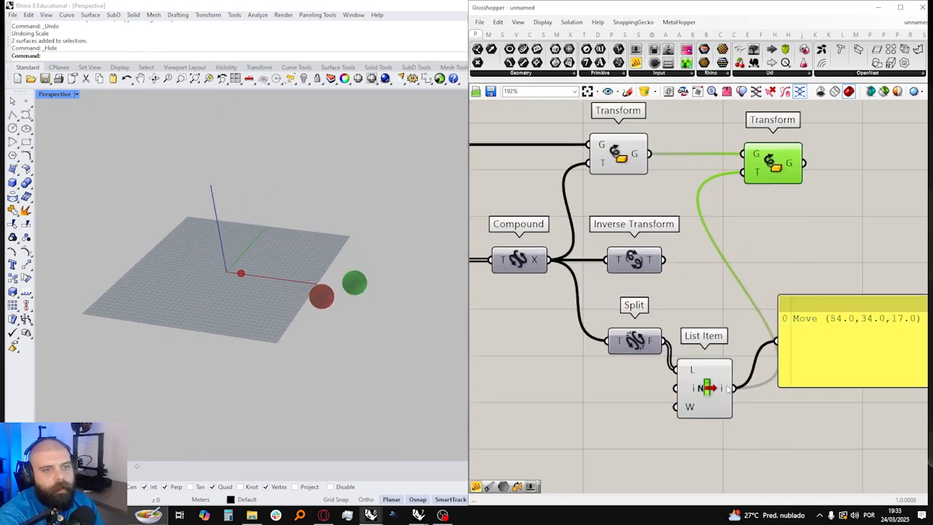
Step: Add +1 and +2 outputs to List Item and try each in the second Transform's T input, ending with +2
scroll(710, 448, "down", 2)
left_click_drag(724, 431, 737, 227)
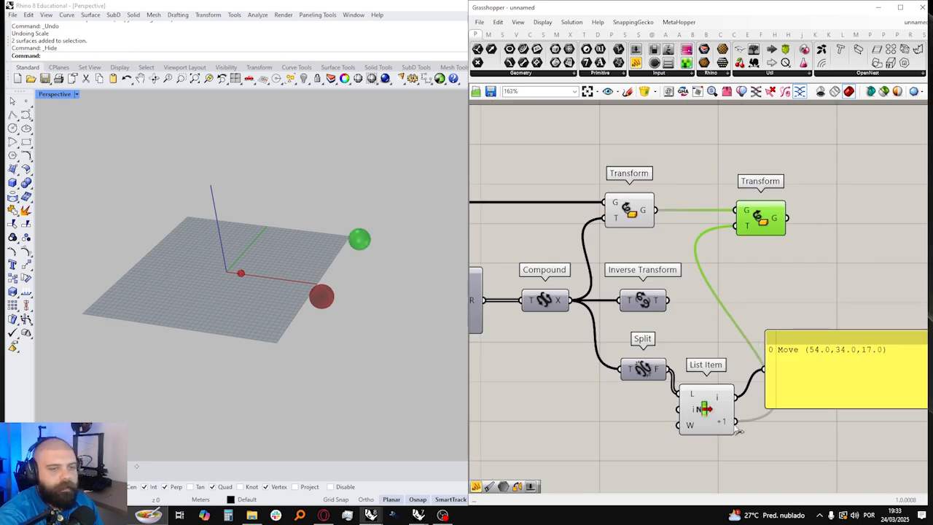
scroll(732, 430, "up", 3)
left_click(690, 412)
scroll(736, 437, "down", 3)
left_click_drag(735, 434, 737, 233)
scroll(287, 268, "down", 10)
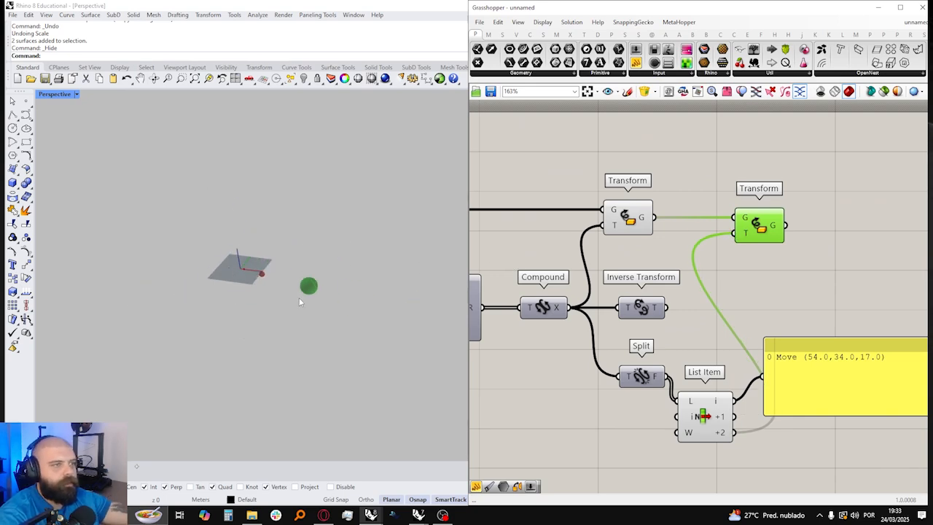
Step: Move the second Transform, Inverse Transform, Split and List Item components away from Compound as a group and disable them
right_click_drag(874, 316, 831, 315)
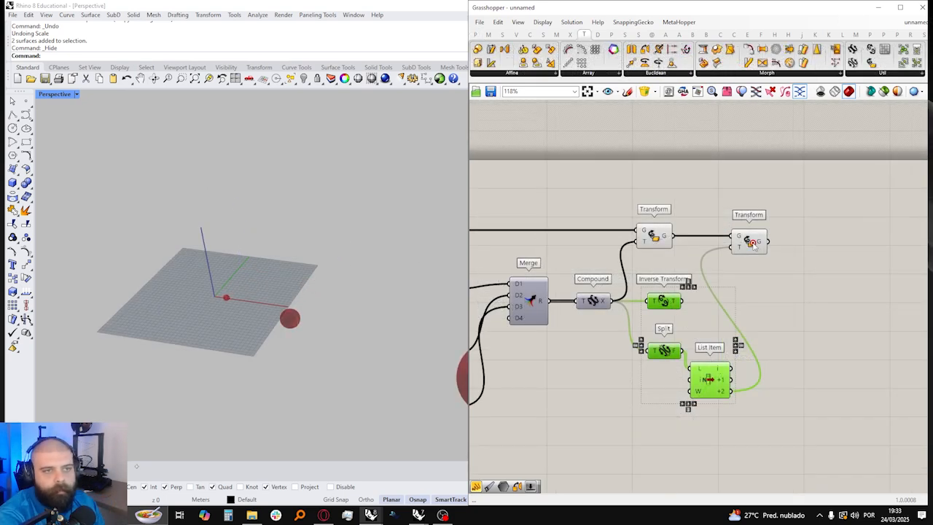
left_click(757, 253, "shift")
left_click_drag(756, 253, 830, 378)
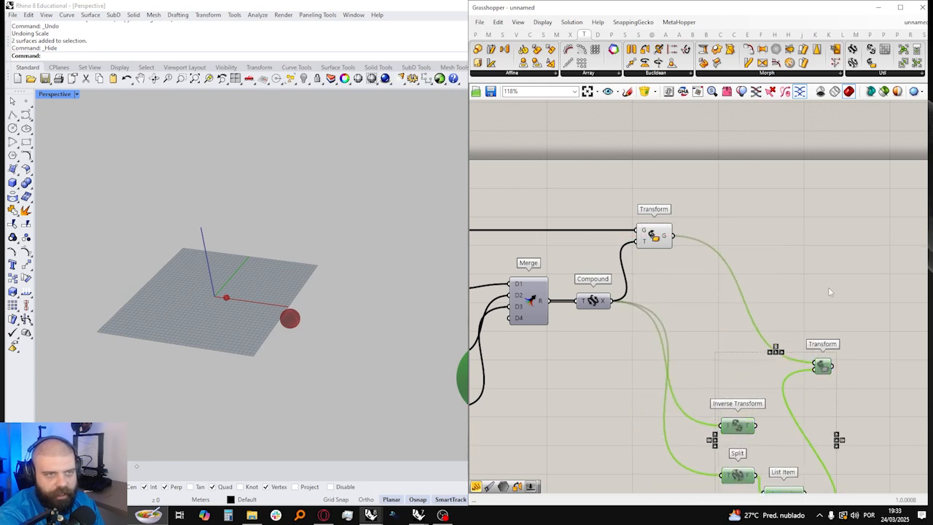
left_click(828, 282)
left_click(826, 309)
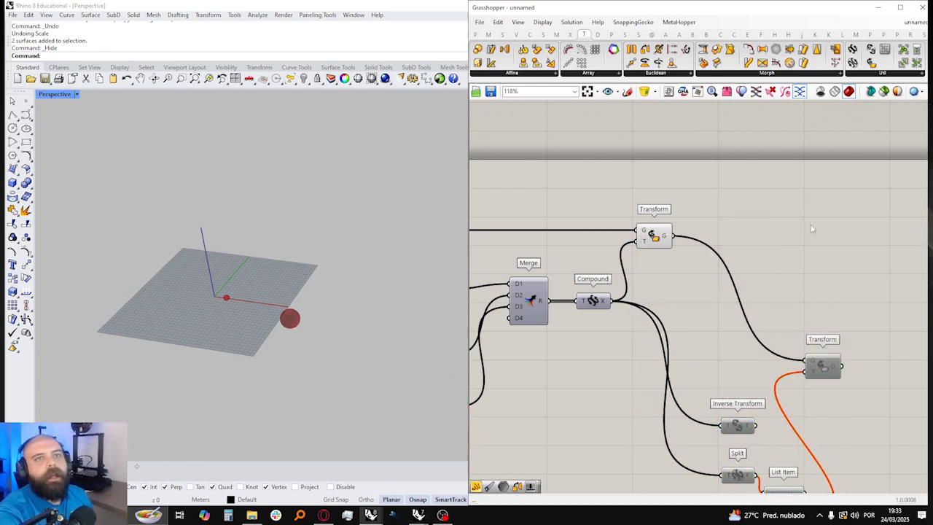
Step: Add a Slide Within Transform component beside Compound, below the first Transform
left_click(611, 34)
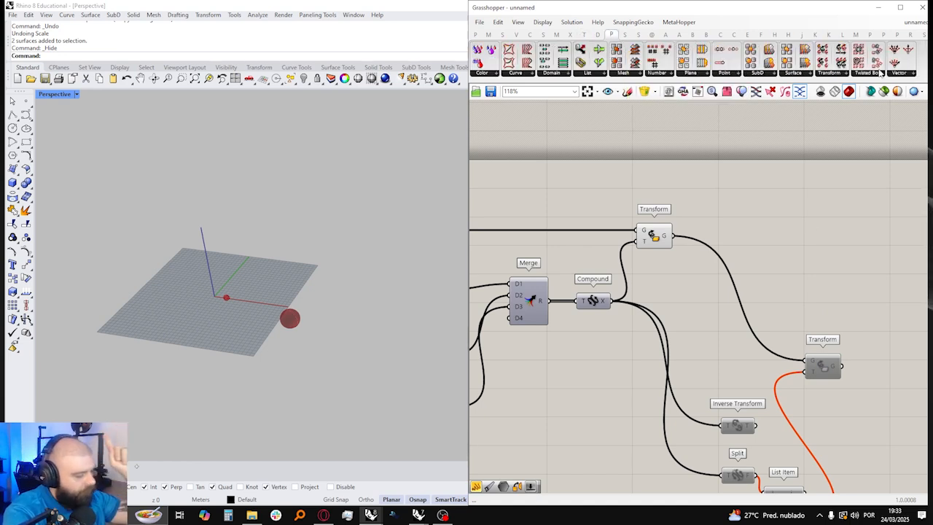
left_click(830, 74)
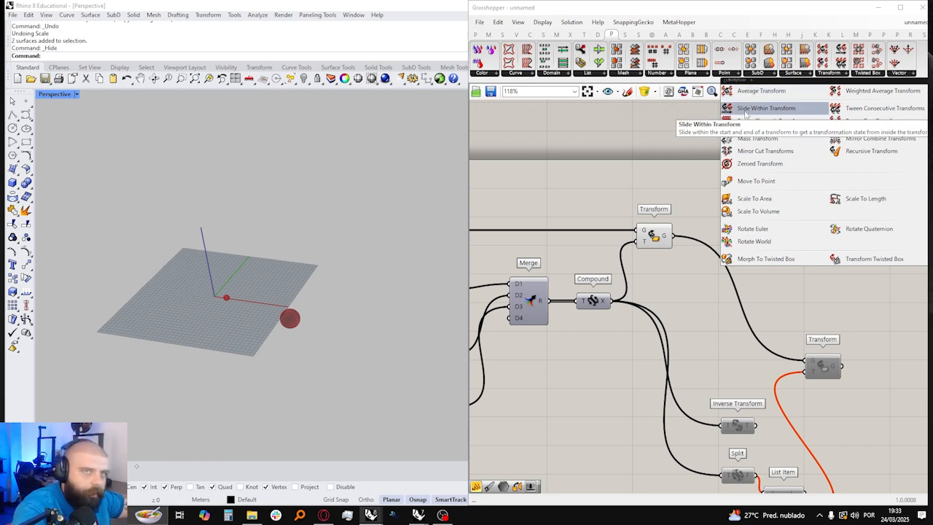
left_click(744, 111)
left_click(660, 286)
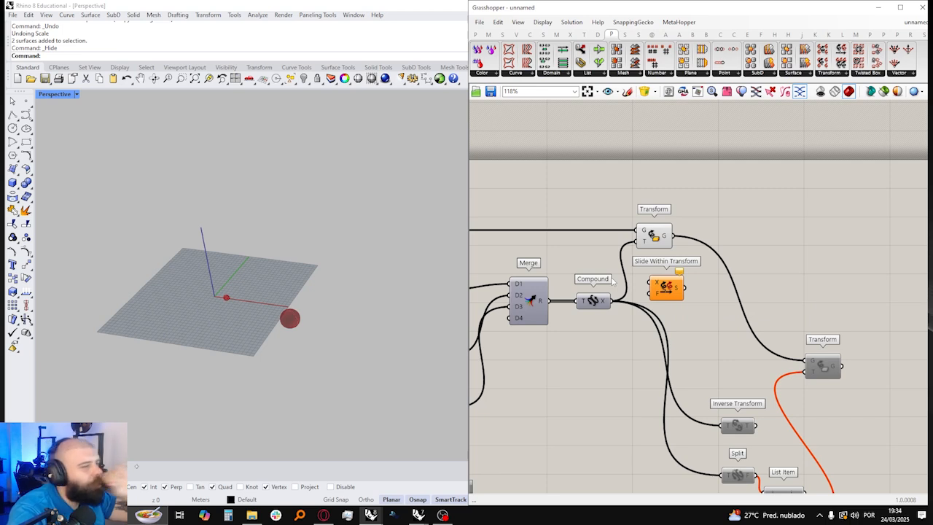
left_click(475, 34)
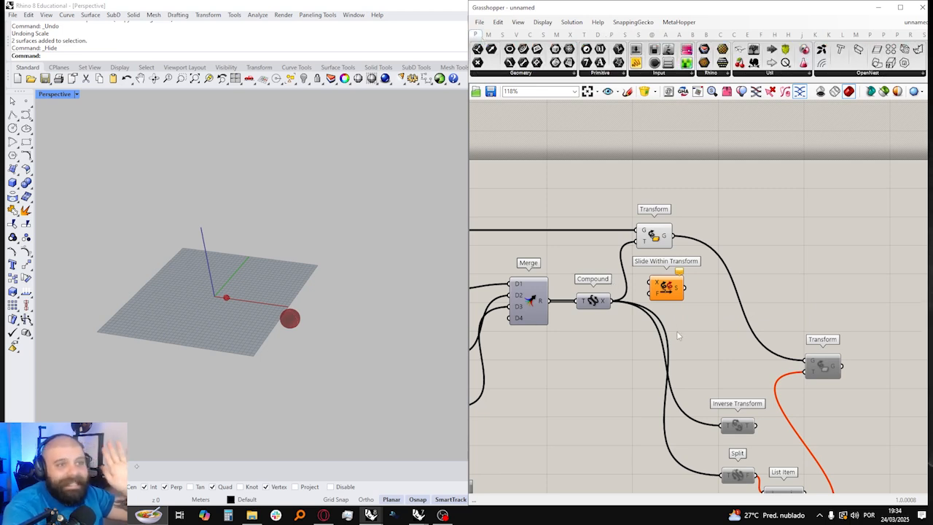
right_click(597, 208)
scroll(597, 208, "down", 3)
right_click_drag(616, 270, 580, 273)
scroll(581, 273, "up", 2)
left_click(536, 274)
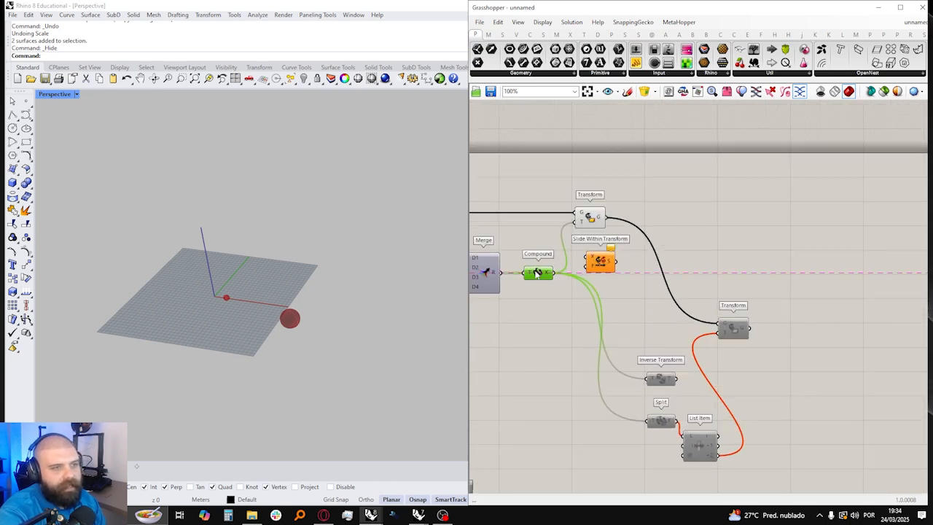
left_click(706, 132)
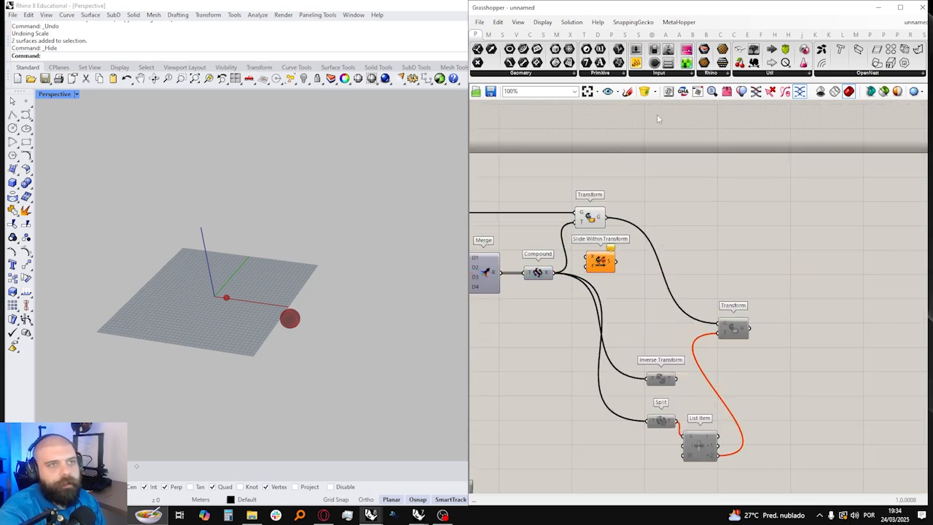
Step: Start a canvas sketch above the components and draw a horizontal line running from "T=0" to "T=1"
left_click(628, 92)
scroll(656, 208, "down", 2)
scroll(652, 199, "up", 3)
mouse_move(677, 187)
left_mouse_down()
mouse_move(687, 203)
mouse_move(676, 188)
left_mouse_up()
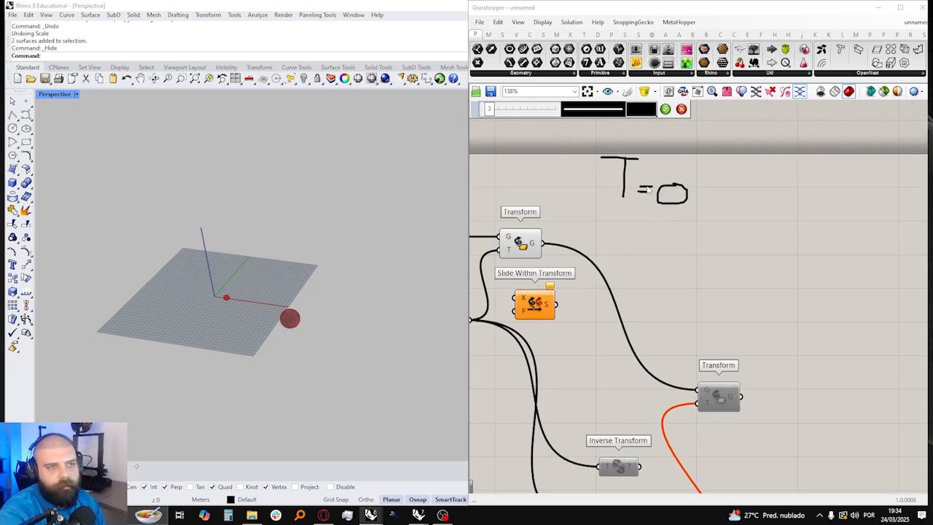
scroll(675, 209, "down", 2)
left_click_drag(659, 203, 867, 205)
mouse_move(849, 175)
left_mouse_down()
mouse_move(879, 175)
mouse_move(889, 189)
left_mouse_up()
left_click_drag(879, 196, 904, 207)
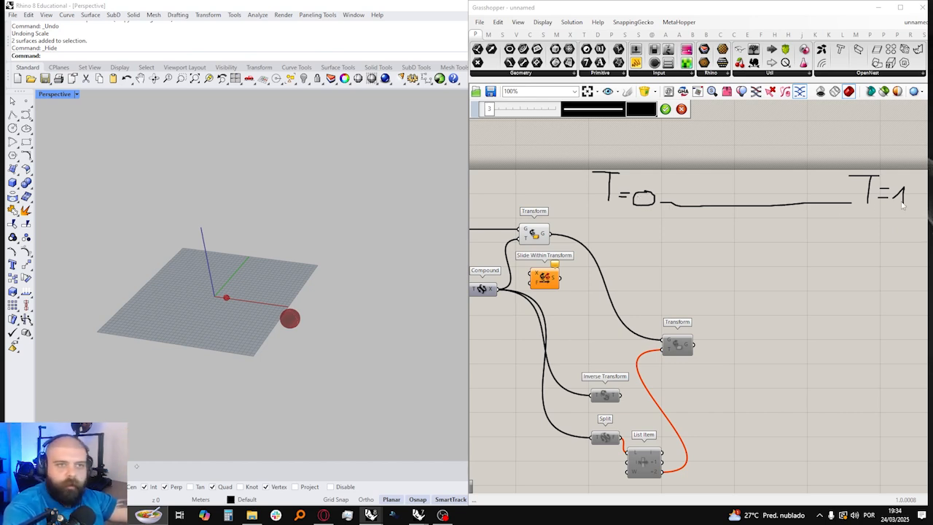
Step: Handwrite the transform labels "MOV MIRR SCL" above the sketched line between T=0 and T=1
mouse_move(681, 196)
left_mouse_down()
mouse_move(687, 187)
mouse_move(693, 195)
left_mouse_up()
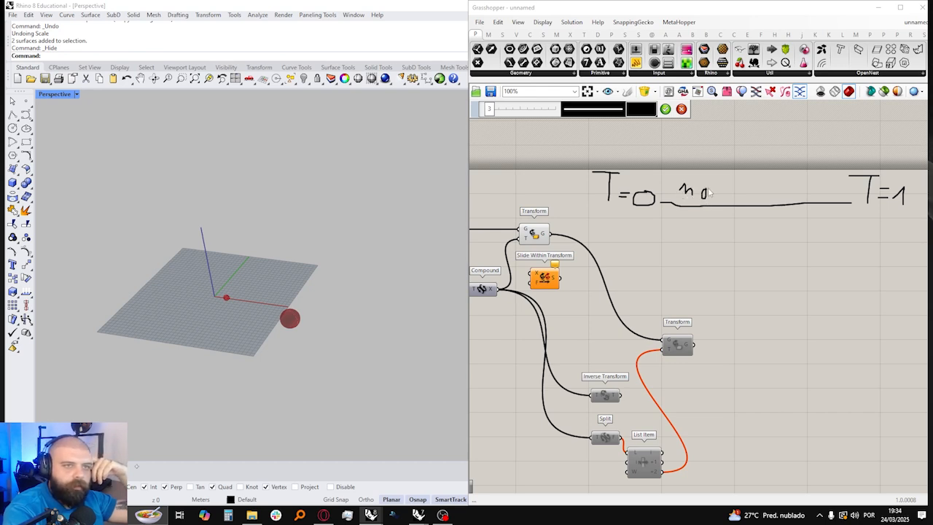
left_click_drag(747, 193, 785, 207)
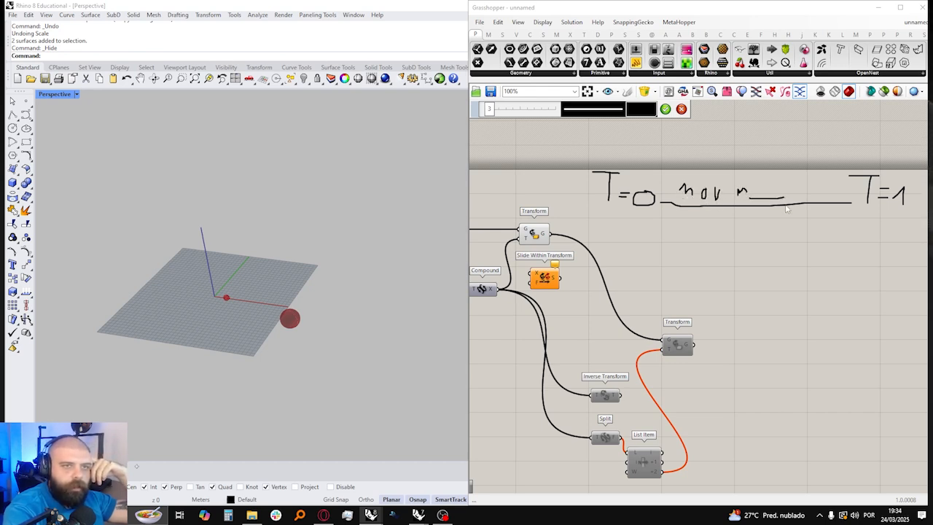
scroll(765, 190, "up", 3)
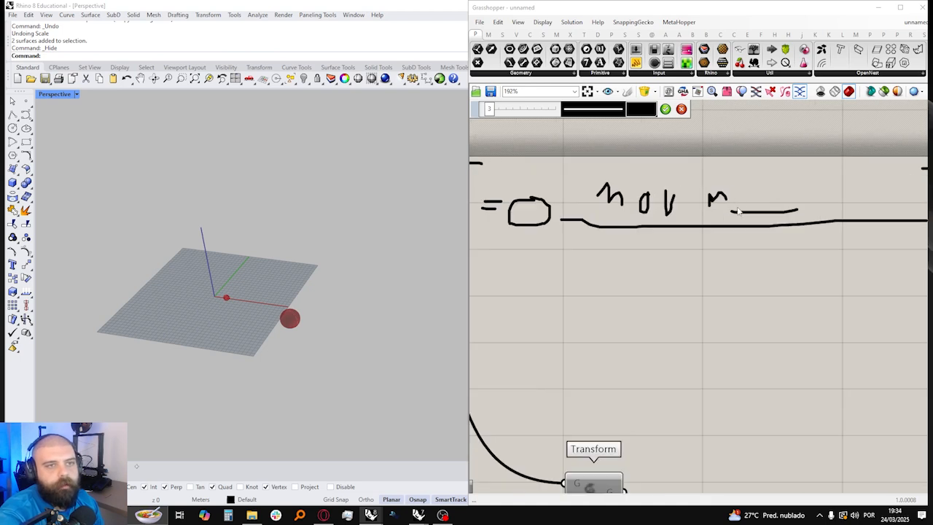
left_click_drag(758, 186, 766, 204)
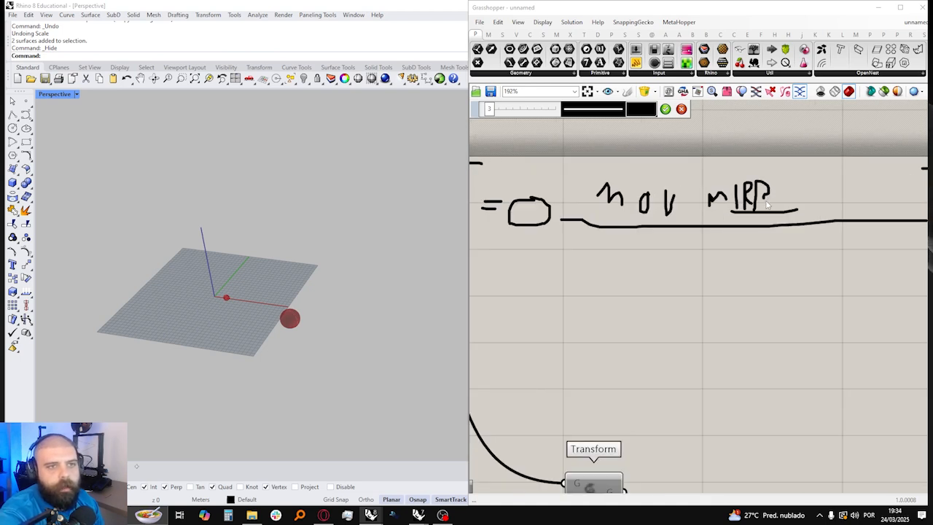
left_click_drag(815, 187, 796, 209)
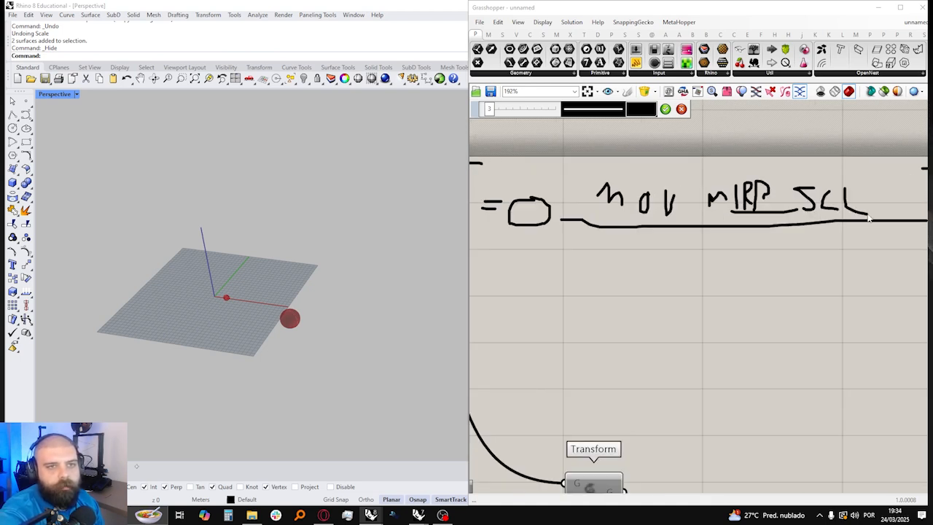
scroll(702, 228, "down", 2)
Step: Draw vertical ticks at both ends of the sketched line and a double-headed arrow beneath it, and commit the sketch
left_click_drag(601, 206, 602, 234)
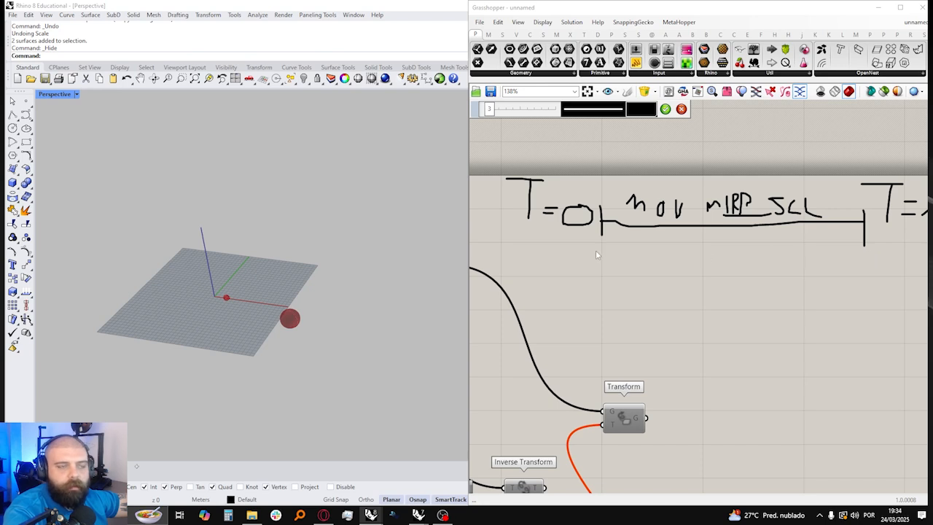
scroll(595, 250, "down", 1)
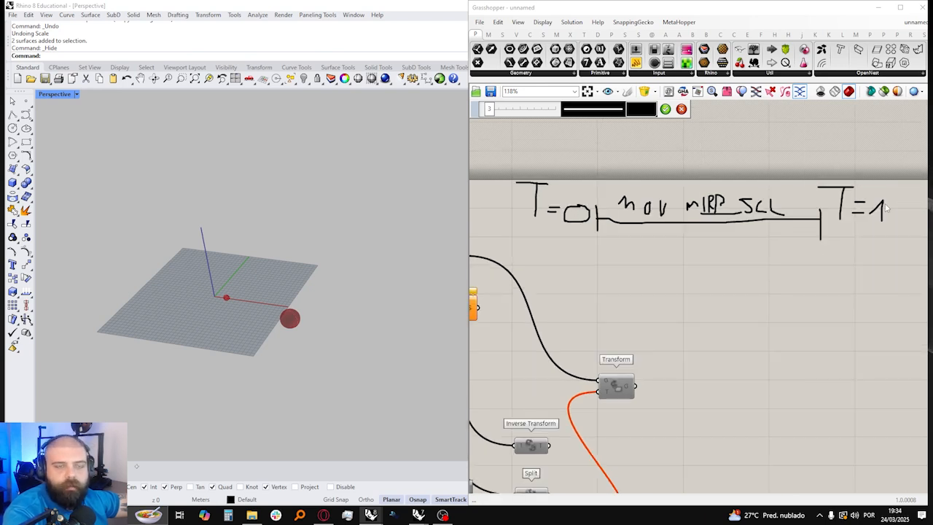
scroll(882, 208, "down", 2)
scroll(789, 233, "up", 4)
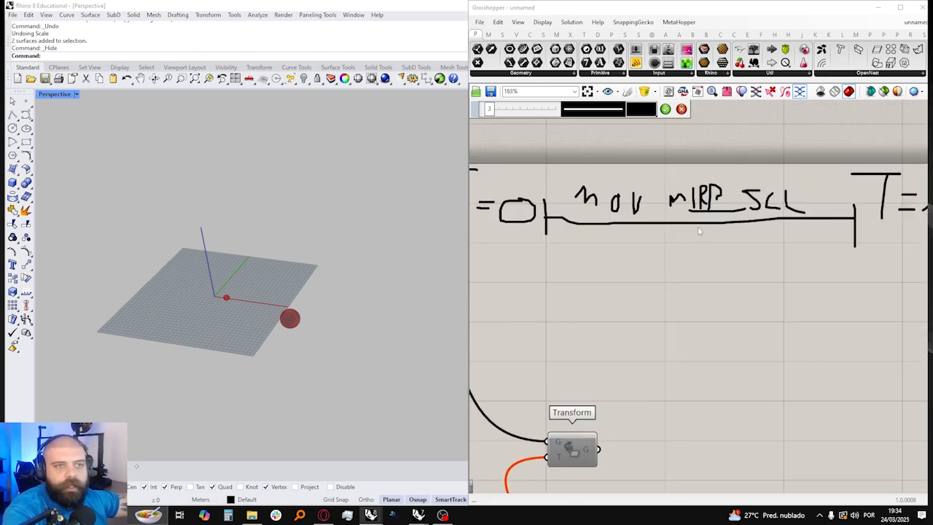
left_click_drag(600, 239, 791, 240)
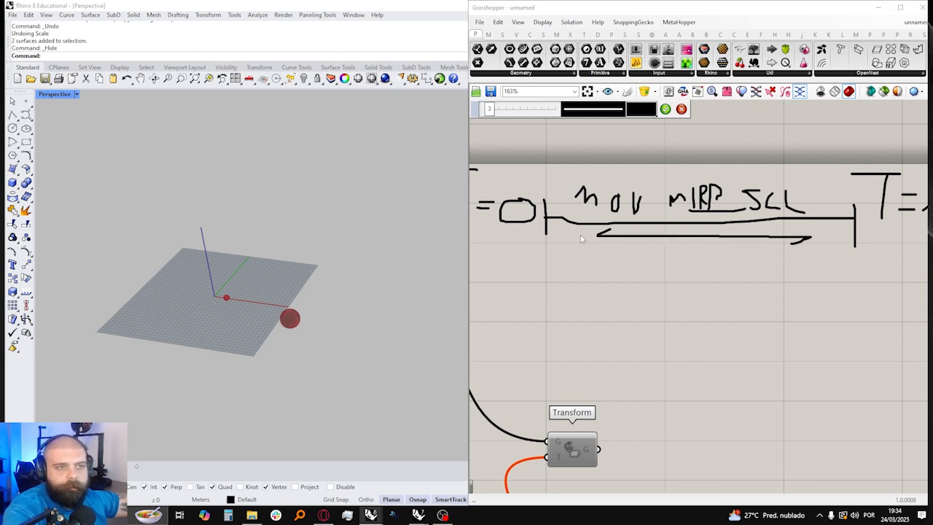
left_click(665, 109)
Step: Connect Compound's X output to Slide Within Transform's X input and check the description of its Factor input
scroll(680, 218, "down", 4)
scroll(671, 307, "up", 4)
left_click_drag(671, 307, 698, 310)
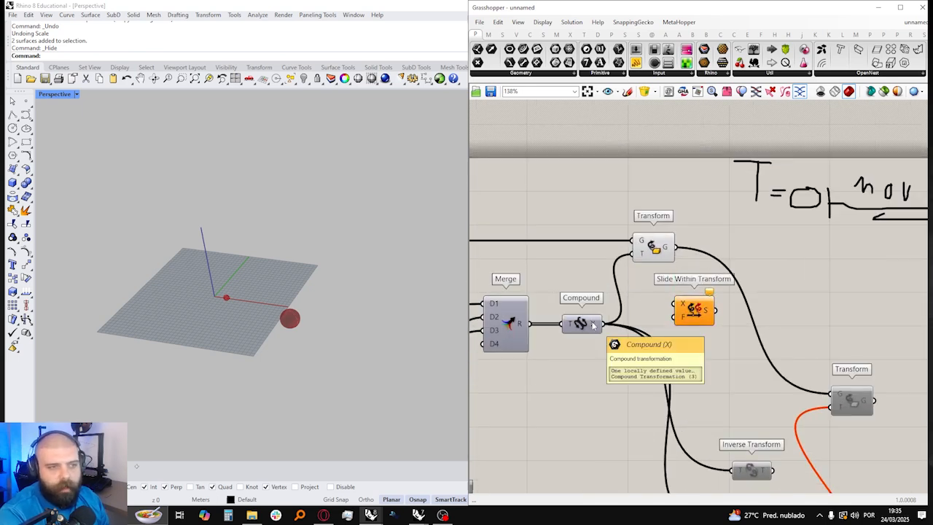
left_click_drag(593, 325, 681, 306)
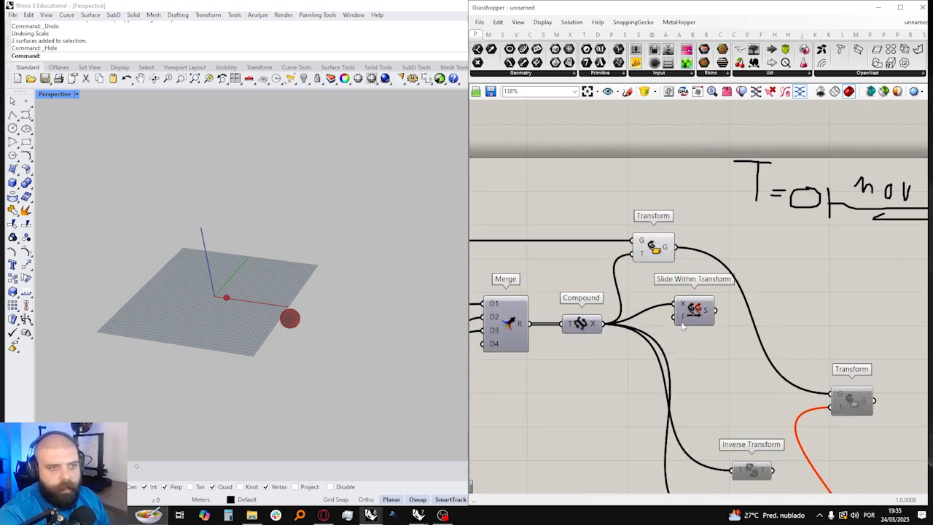
mouse_move(684, 310)
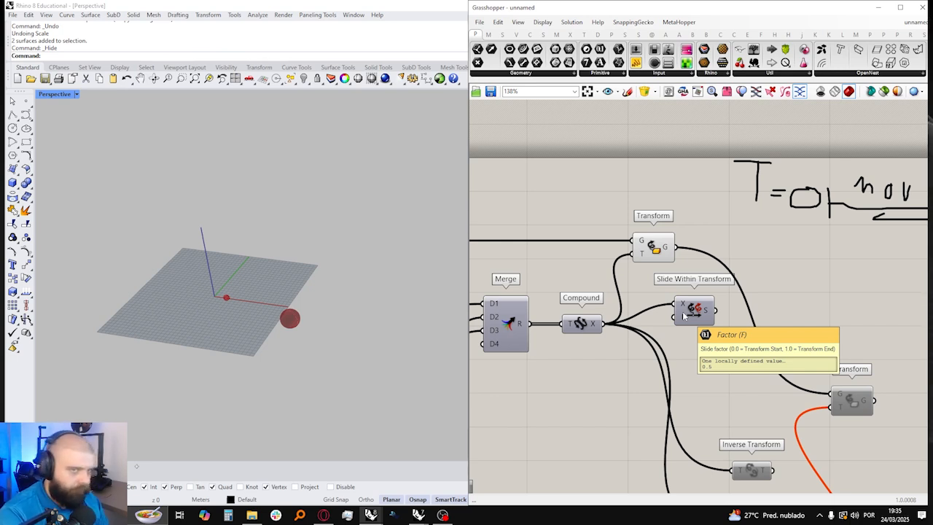
Step: Add a number slider ranging from 0 to 1.00, connect it to Slide Within Transform's F input and raise its value above 0
double_click(626, 363)
type("0<1")
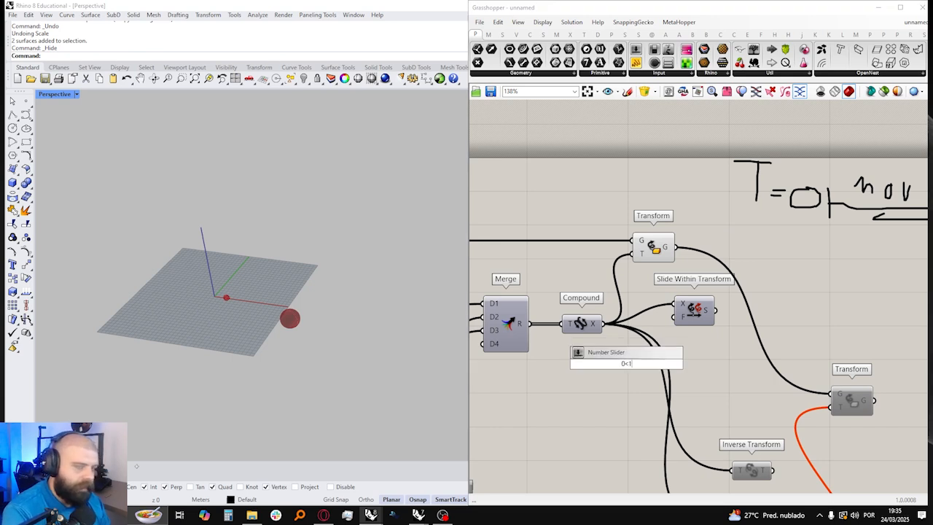
type(".00")
key("Return")
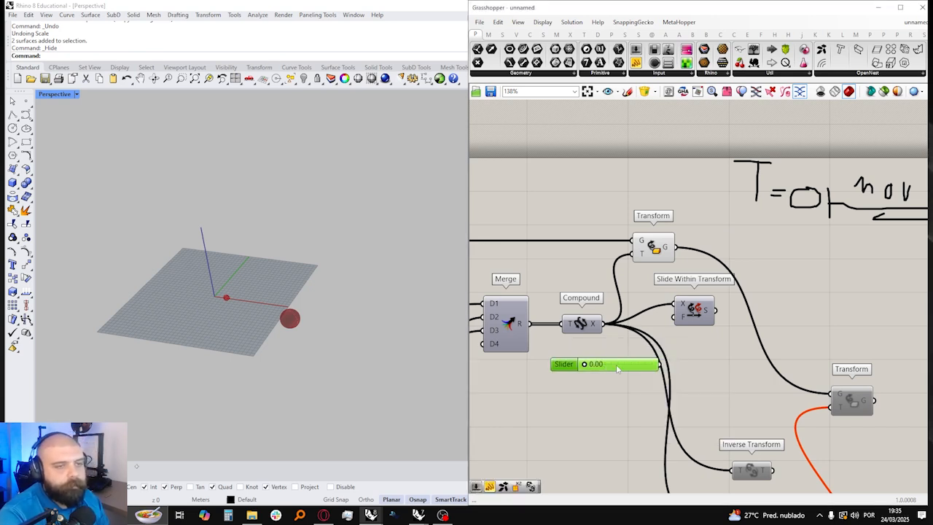
left_click_drag(660, 364, 677, 316)
right_click_drag(597, 344, 564, 344)
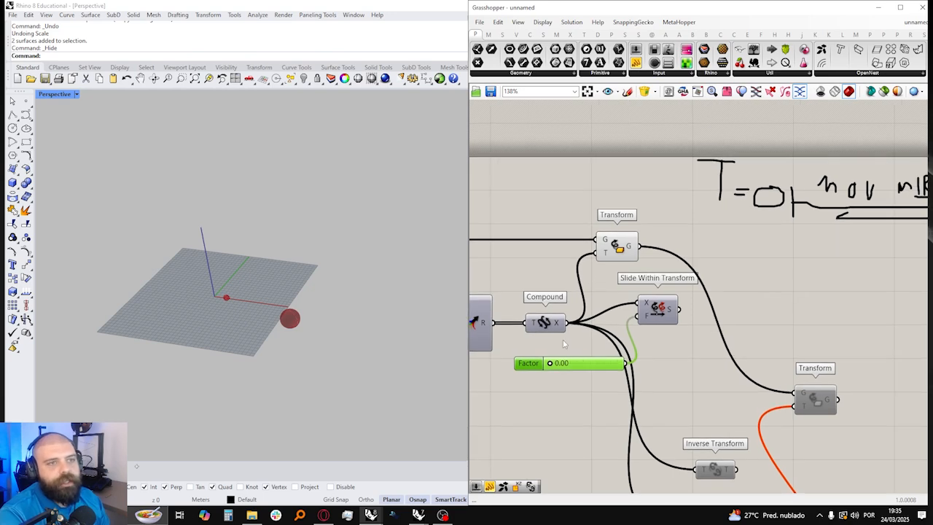
left_click_drag(552, 364, 579, 364)
scroll(648, 267, "down", 3)
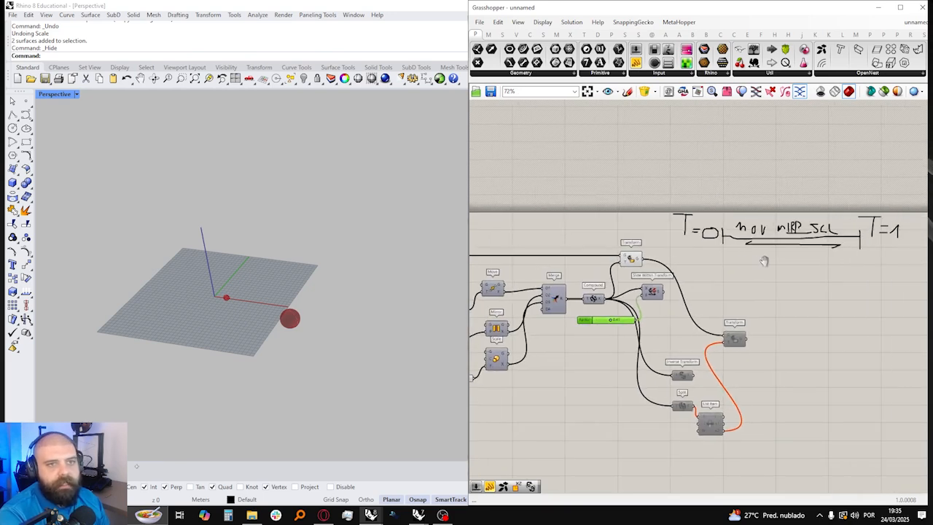
Step: Add a panel reading Slide Within Transform's S output and set the Factor slider to 0.37
left_click(637, 64)
left_click(699, 305)
scroll(652, 278, "up", 3)
left_click_drag(674, 305, 777, 313)
left_click_drag(575, 359, 571, 360)
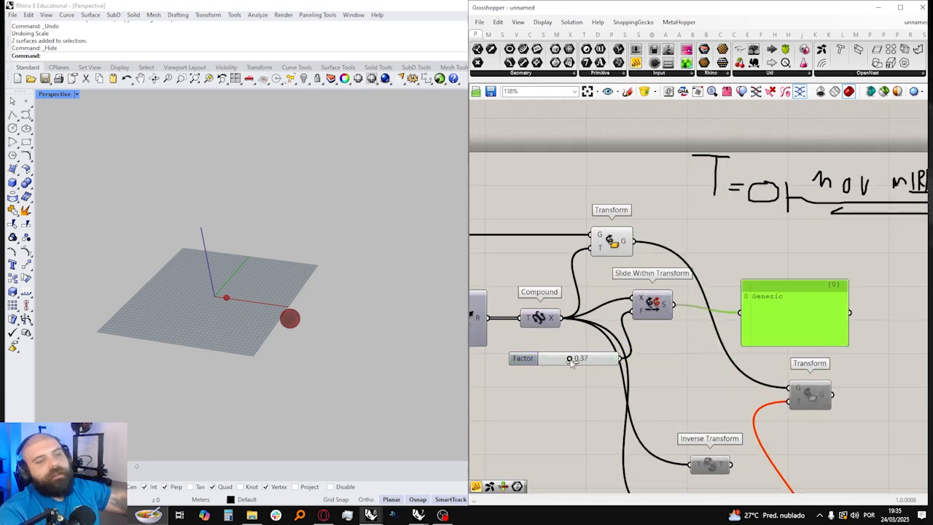
mouse_move(668, 312)
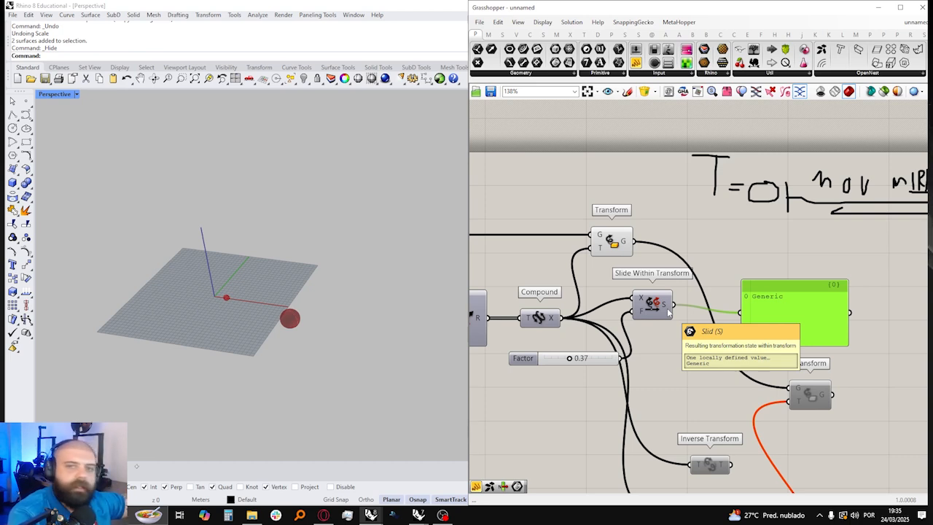
left_click_drag(667, 312, 668, 320)
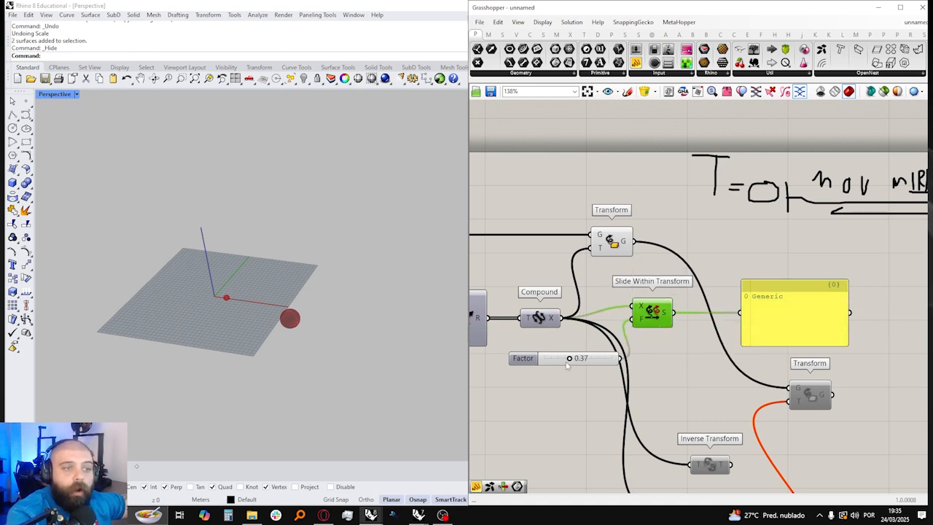
Step: Set the Factor to 0.00, connect Slide Within Transform's S output to the upper Transform's T input and delete the panel
left_click_drag(570, 359, 544, 359)
mouse_move(666, 316)
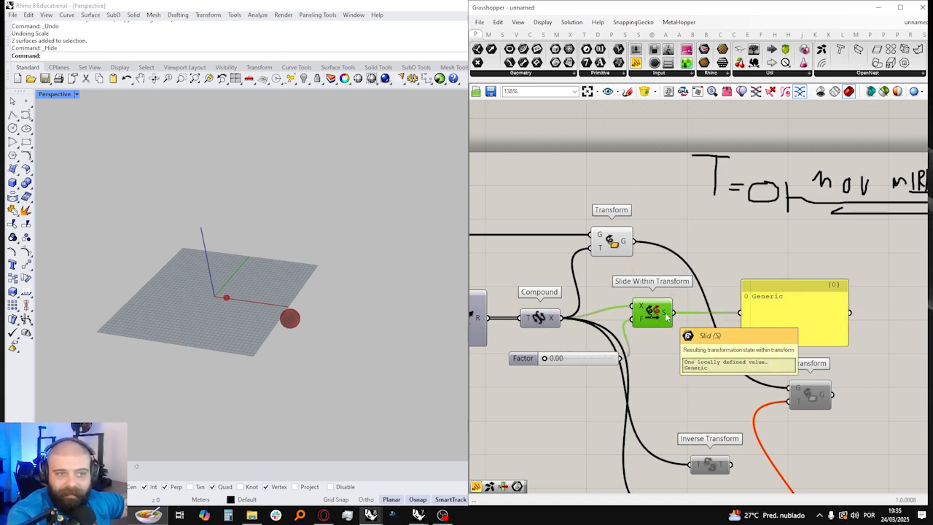
left_click_drag(666, 315, 722, 250)
left_click(800, 303)
key("Delete")
scroll(235, 286, "up", 1)
scroll(236, 286, "up", 4)
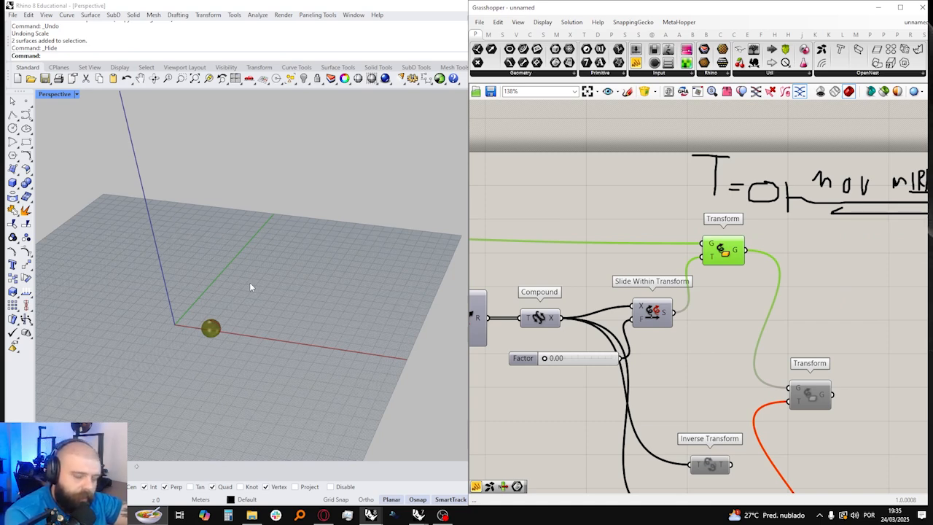
Step: Lengthen the Factor slider for finer control and raise its value well above 0
scroll(556, 362, "up", 2)
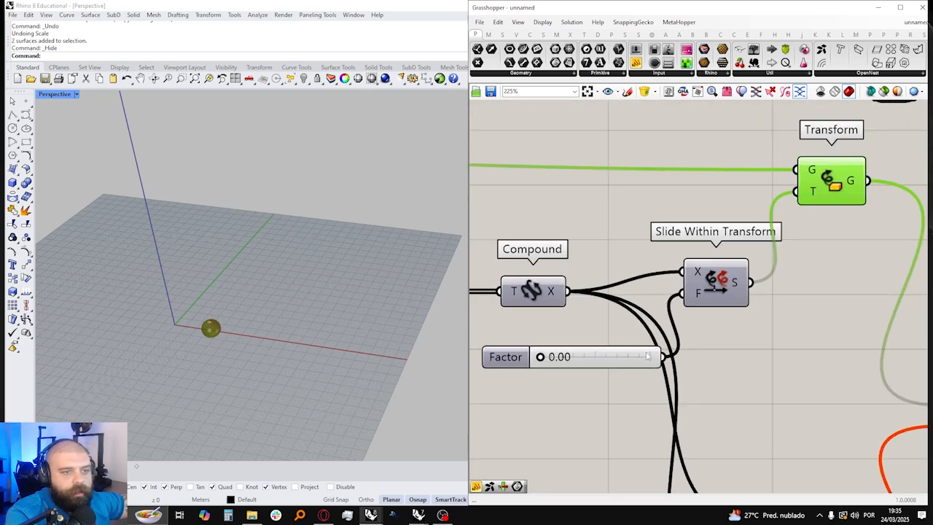
left_click_drag(662, 357, 803, 355)
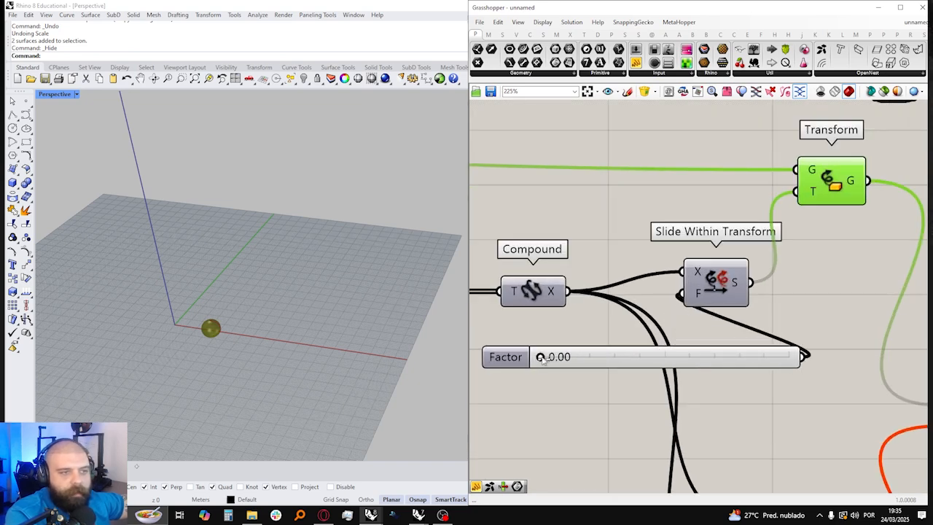
left_click_drag(540, 357, 740, 357)
scroll(740, 357, "down", 5)
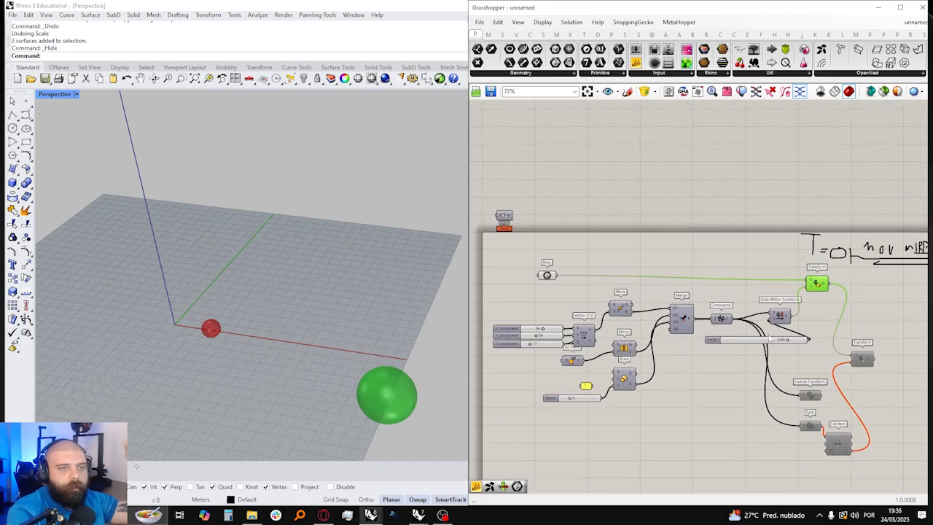
Step: Connect Mirror's X output directly to Compound's T input in place of Merge and vary the Factor slider
scroll(709, 304, "up", 4)
left_click_drag(711, 306, 724, 311)
right_click_drag(789, 316, 651, 311)
scroll(712, 337, "up", 2)
left_click_drag(748, 352, 722, 352)
scroll(721, 352, "down", 5)
scroll(545, 289, "up", 4)
left_click_drag(553, 350, 723, 277)
right_click_drag(795, 289, 637, 288)
left_click_drag(718, 325, 554, 323)
scroll(881, 250, "down", 4)
scroll(573, 327, "up", 5)
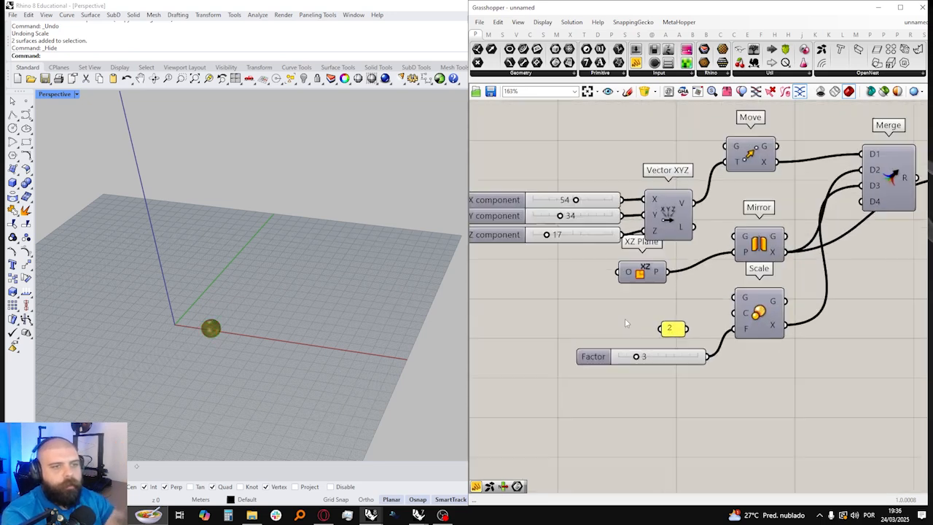
Step: Add a YZ Plane component, connect it to Mirror's P input and raise the Factor slider to 1.00
double_click(656, 303)
type("yz")
key("Return")
left_click_drag(672, 298, 758, 238)
scroll(794, 222, "down", 4)
scroll(795, 223, "up", 5)
left_click_drag(572, 279, 912, 274)
scroll(193, 194, "up", 5)
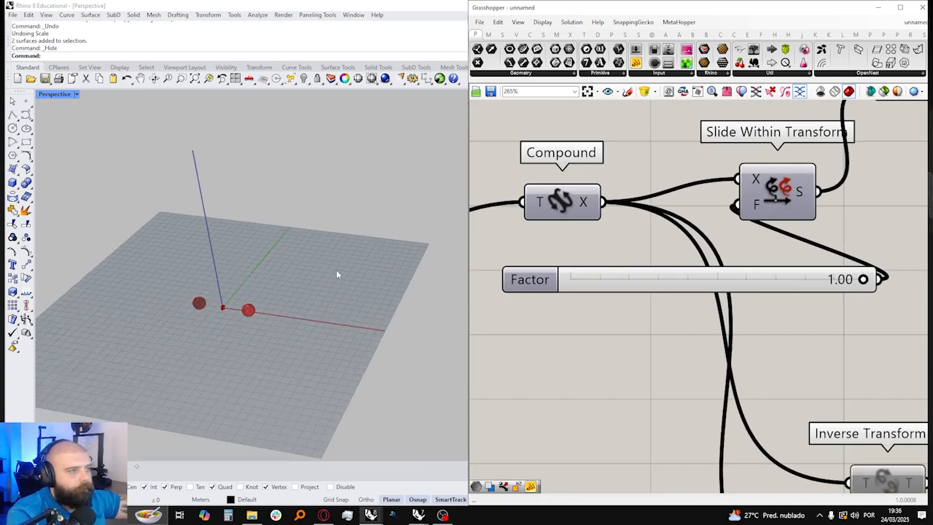
Step: Set the Factor slider to 0.50 and inspect the halfway state of the mirrored sphere in the viewport
scroll(193, 194, "down", 1)
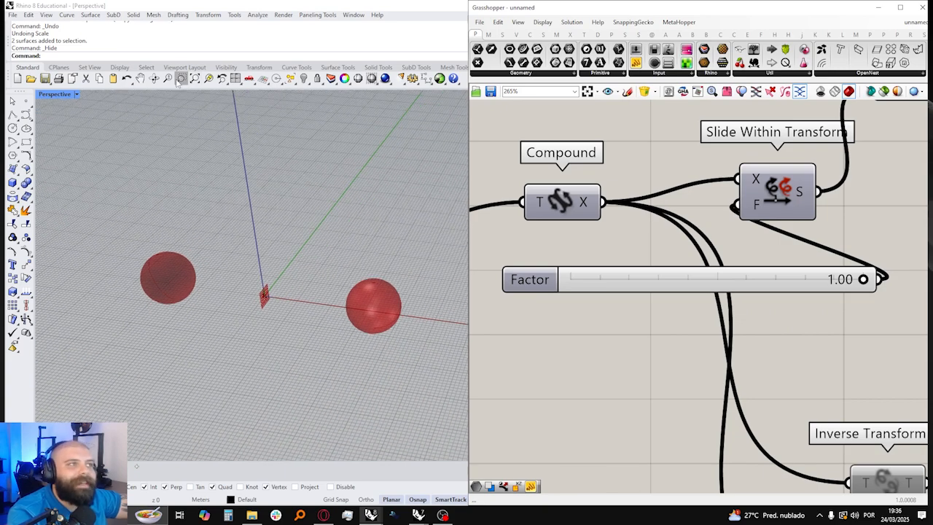
left_click(180, 78)
left_click_drag(104, 196, 361, 312)
scroll(250, 302, "down", 12)
right_click_drag(249, 303, 332, 300)
scroll(328, 301, "up", 5)
left_click_drag(863, 279, 719, 279)
right_click_drag(359, 288, 374, 258)
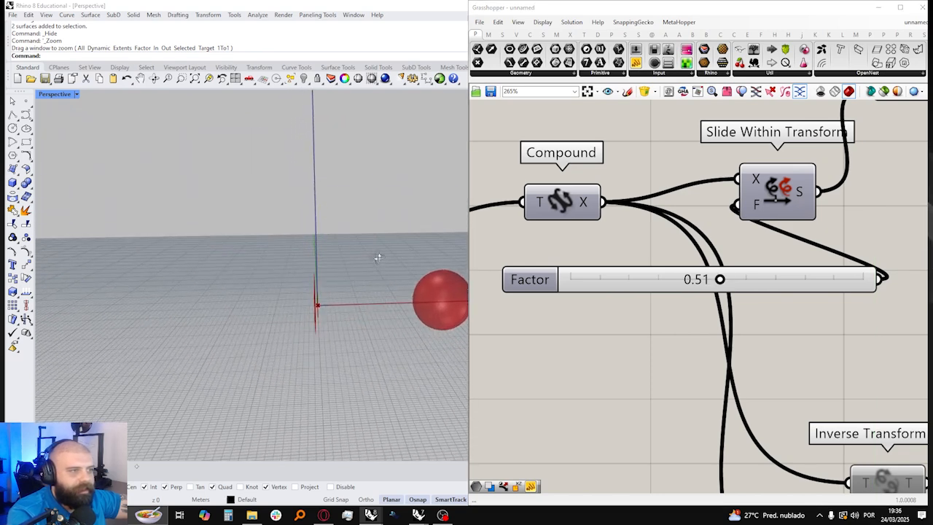
left_click_drag(719, 279, 711, 279)
double_click(712, 280)
type("0.5")
key("Return")
right_click_drag(338, 313, 301, 282)
scroll(282, 312, "down", 10)
right_click_drag(281, 312, 302, 294)
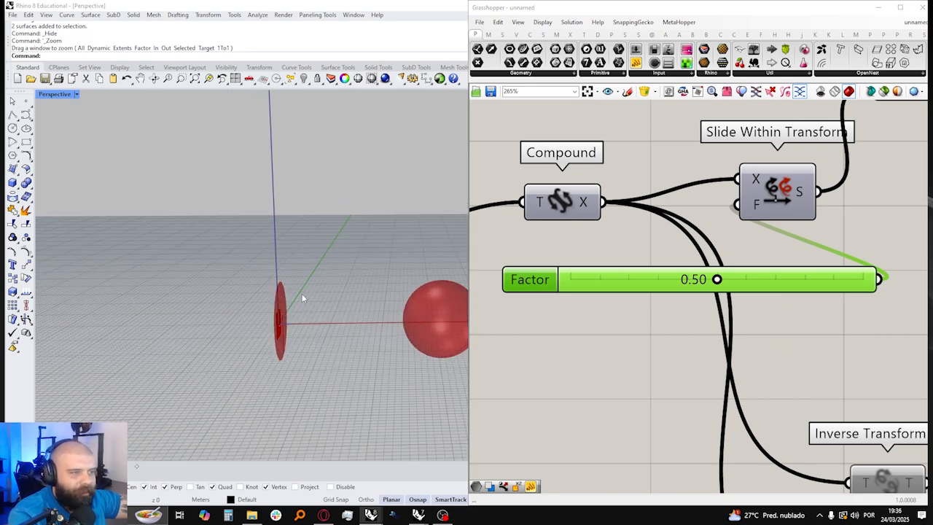
Step: Raise the Factor slider to 1.00 and connect Scale's X output directly to Compound's T input
left_click_drag(716, 281, 875, 277)
scroll(871, 277, "down", 4)
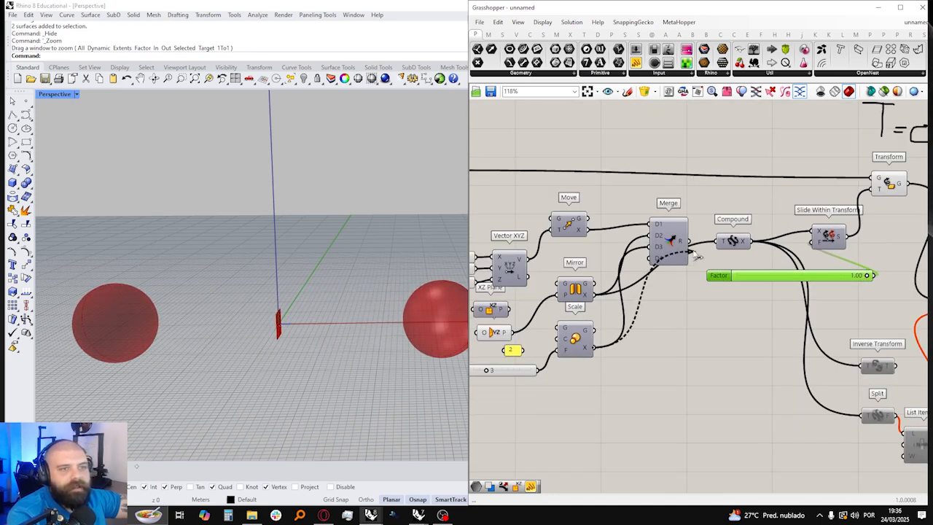
scroll(359, 252, "down", 6)
scroll(820, 278, "up", 4)
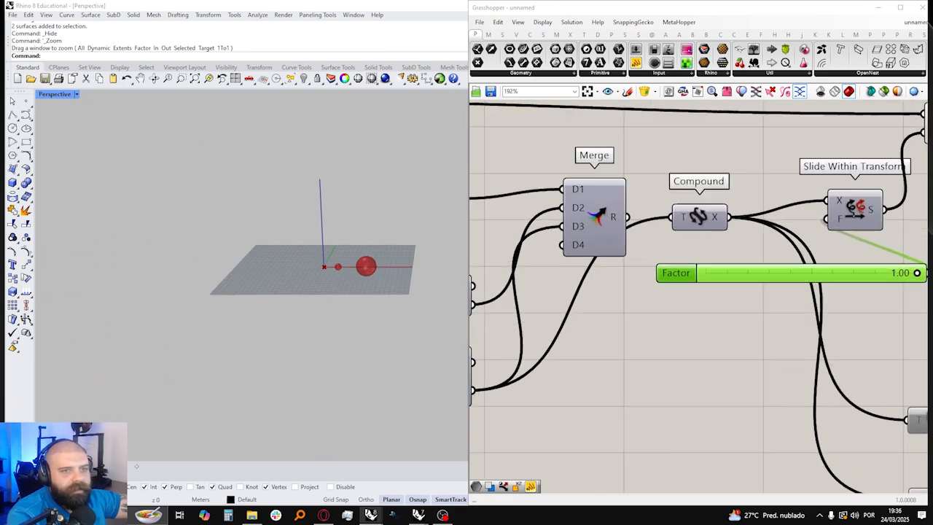
Step: Slide the Factor down to 0.00 and reconnect Merge's R output to Compound's T input
left_click_drag(917, 279, 839, 280)
scroll(341, 268, "up", 5)
scroll(758, 253, "down", 2)
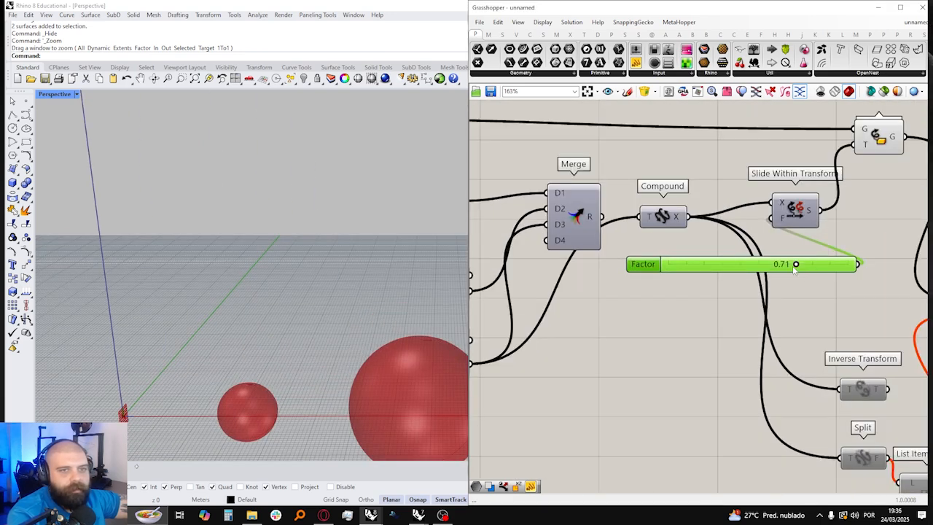
left_click_drag(799, 265, 765, 265)
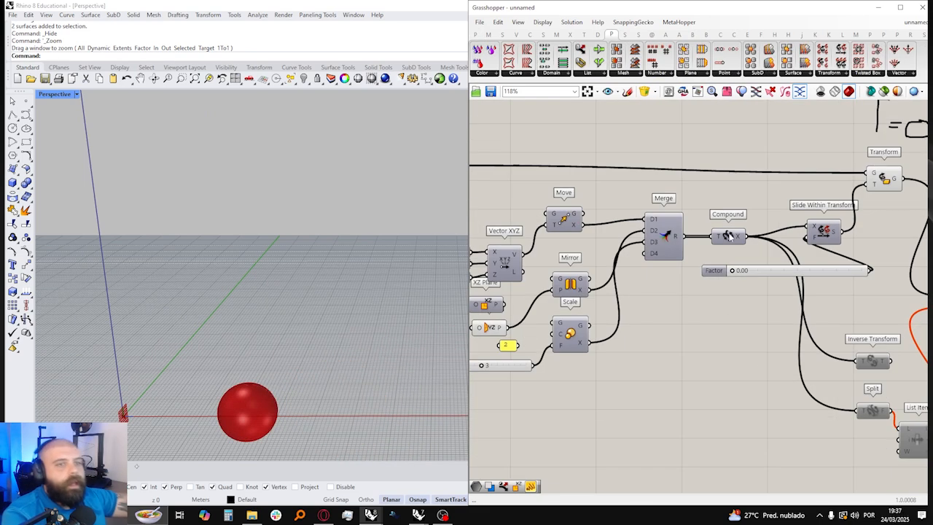
scroll(838, 241, "up", 3)
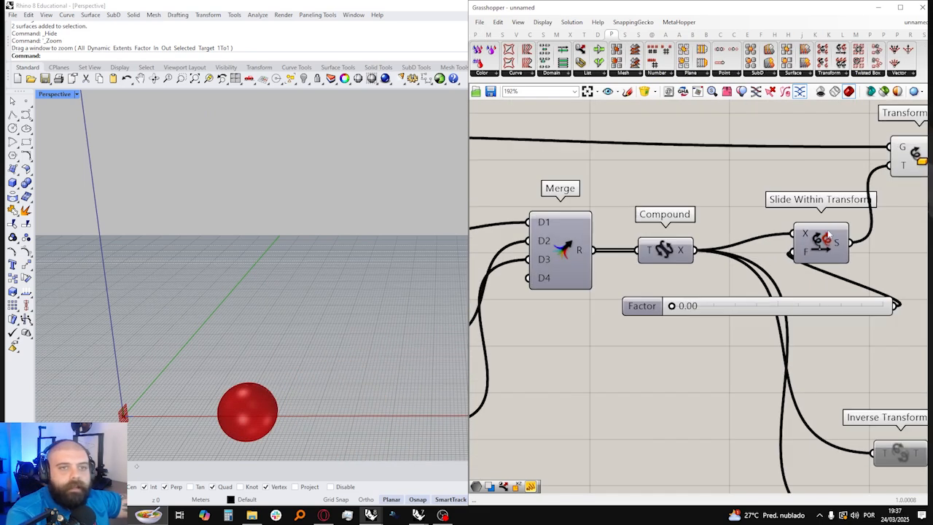
Step: Align Slide Within Transform with Compound and raise the Factor slider to 0.64
left_click(862, 250)
left_click_drag(672, 307, 738, 306)
scroll(365, 261, "down", 5)
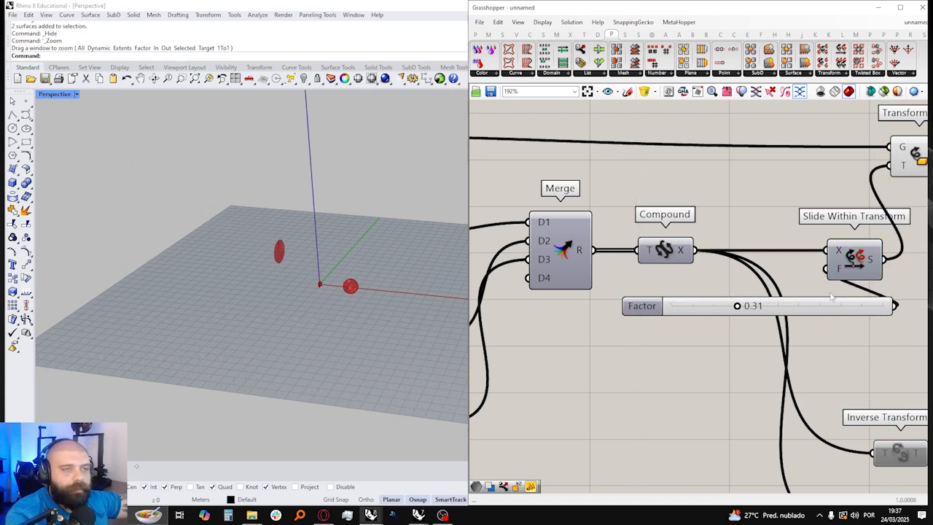
scroll(824, 296, "down", 3)
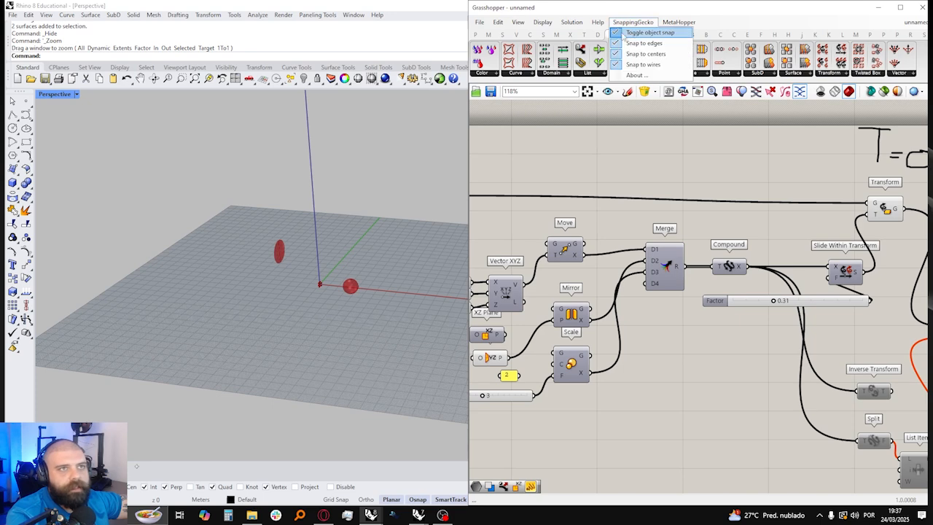
scroll(753, 334, "up", 3)
left_click_drag(735, 332, 817, 331)
scroll(818, 330, "down", 3)
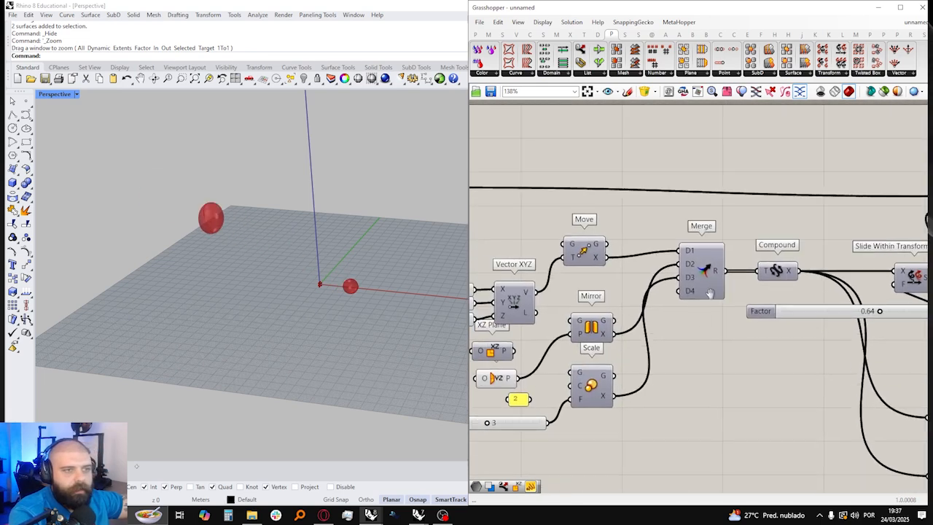
Step: Connect Mirror's X output directly to Compound's T input, move the Factor slider beneath Merge and leave it at 1.00
left_click_drag(612, 333, 751, 278)
scroll(315, 274, "up", 10)
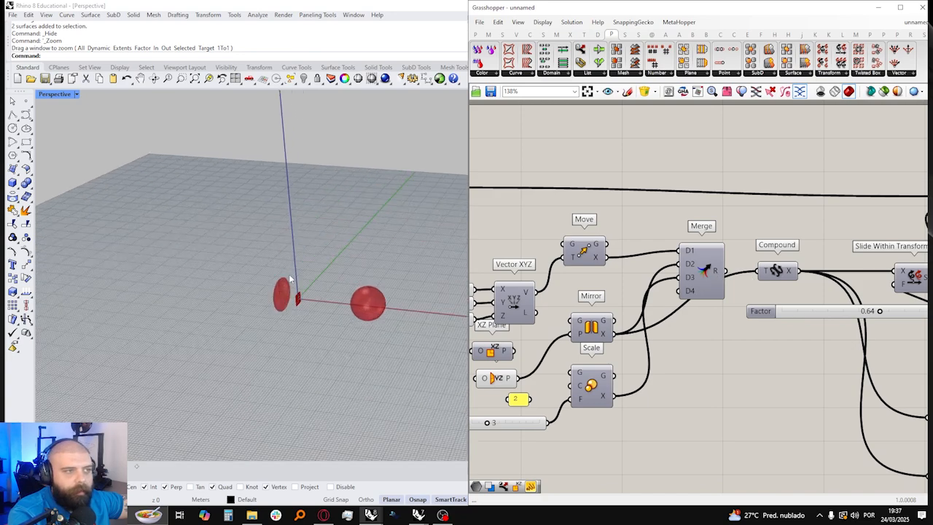
scroll(299, 277, "down", 4)
right_click_drag(328, 296, 357, 272)
left_click_drag(882, 312, 926, 311)
right_click_drag(317, 287, 271, 330)
left_click_drag(879, 313, 782, 318)
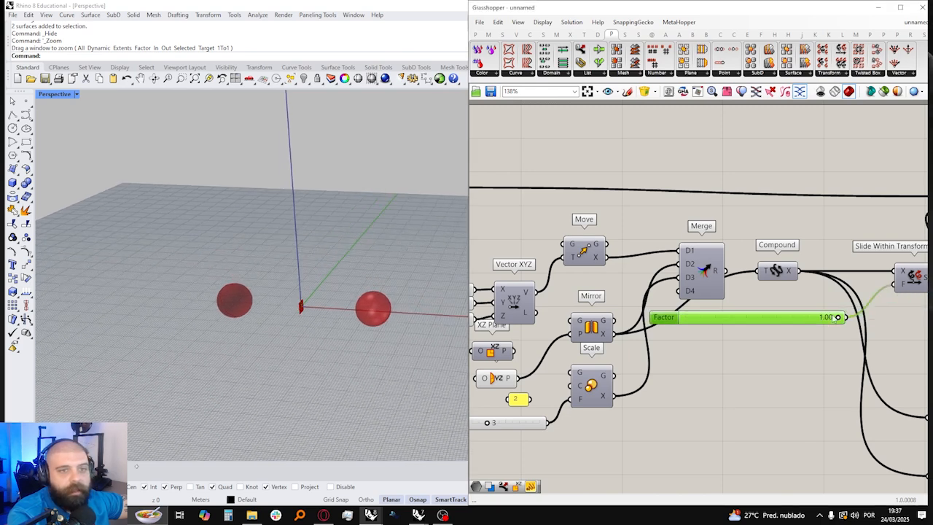
left_click_drag(838, 318, 807, 321)
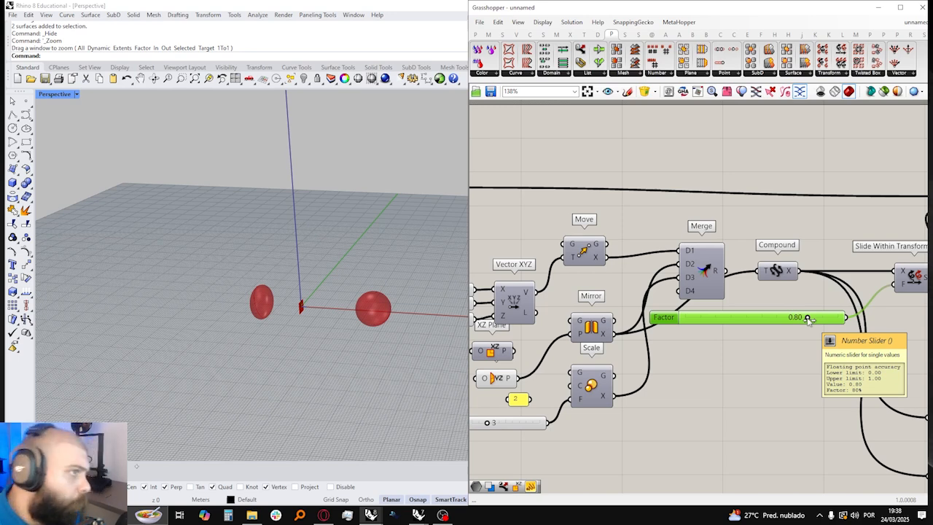
left_click_drag(807, 321, 837, 318)
Step: Browse the plug-in's Twisted Box and Transform component lists
left_click(866, 74)
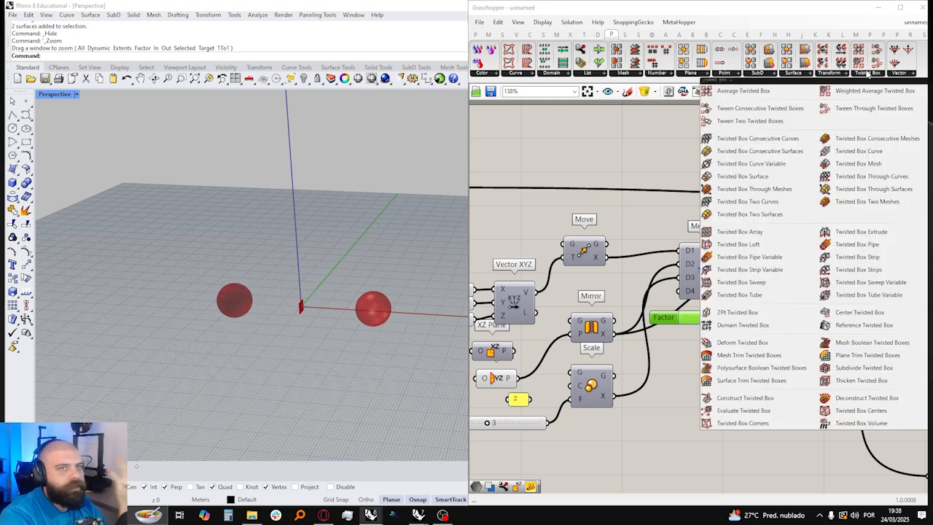
left_click(828, 74)
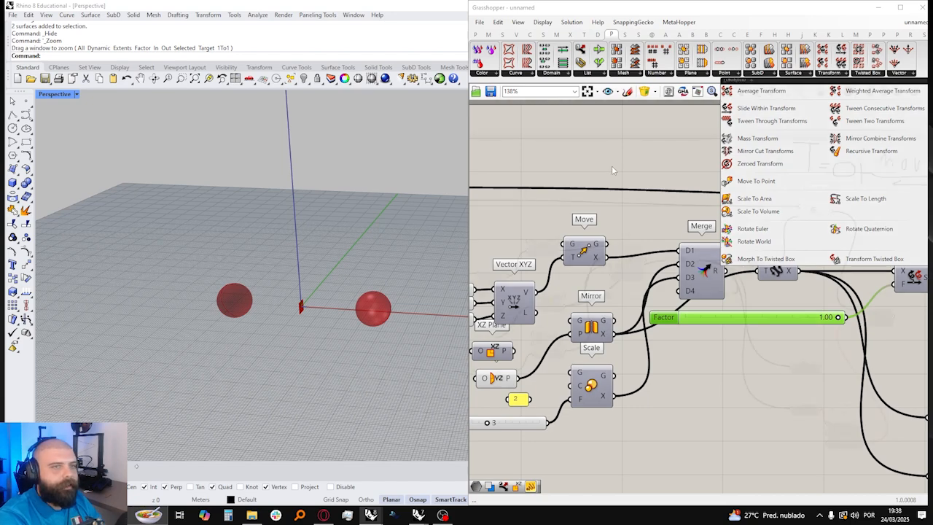
scroll(611, 165, "down", 4)
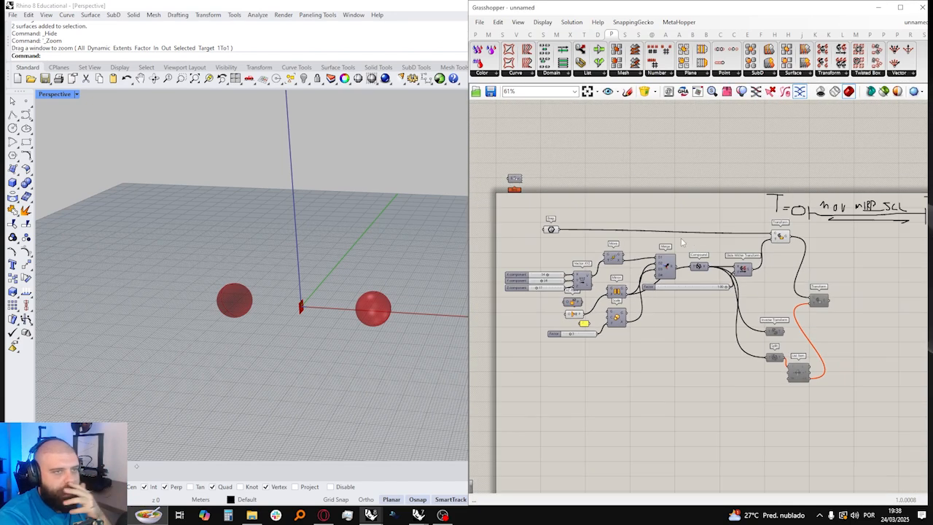
right_click_drag(648, 328, 664, 264)
scroll(590, 361, "up", 2)
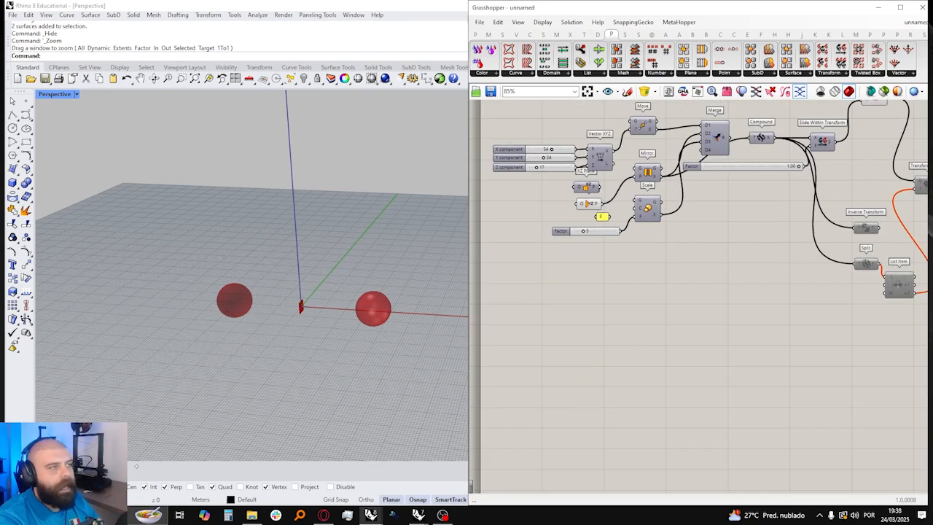
right_click_drag(187, 206, 260, 246)
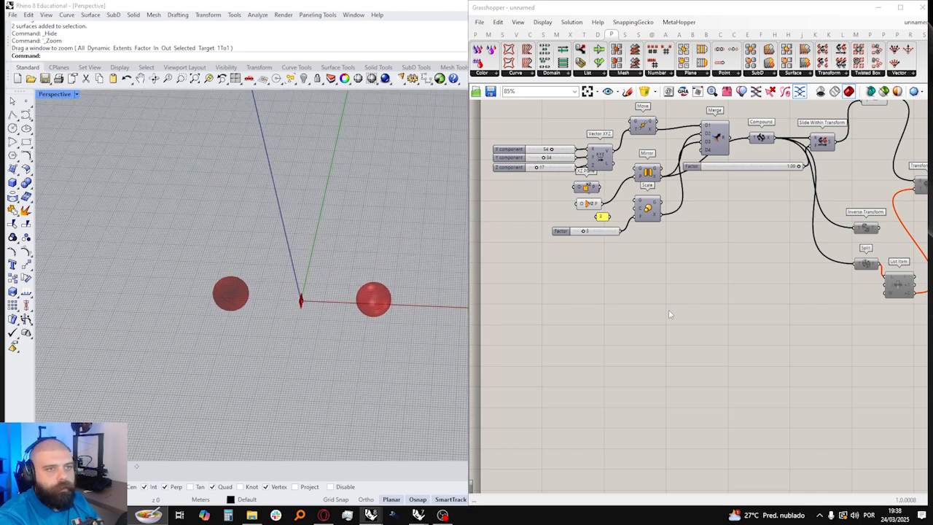
Step: Toggle the enabled state of the whole transform definition, disabling its active components
scroll(687, 298, "down", 5)
left_click_drag(569, 200, 908, 375)
key("ctrl+q")
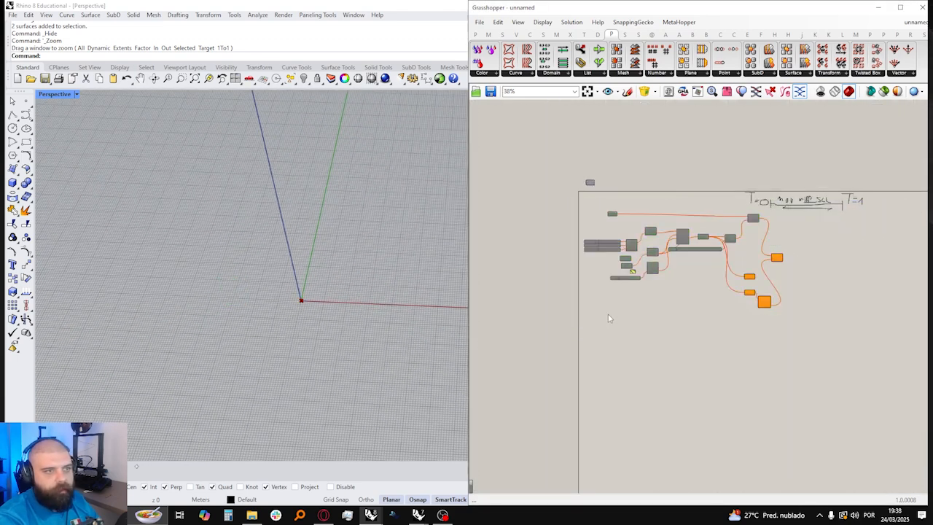
scroll(652, 265, "up", 3)
right_click_drag(627, 310, 629, 269)
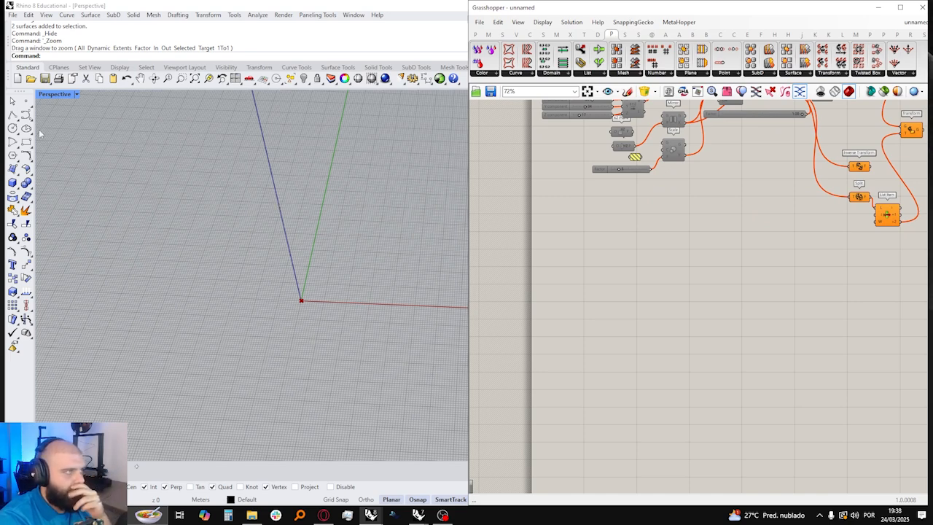
Step: Draw a large circle beside the origin and two smaller circles inside it with radii of about 3.74 m and 4.60 m
left_click(12, 128)
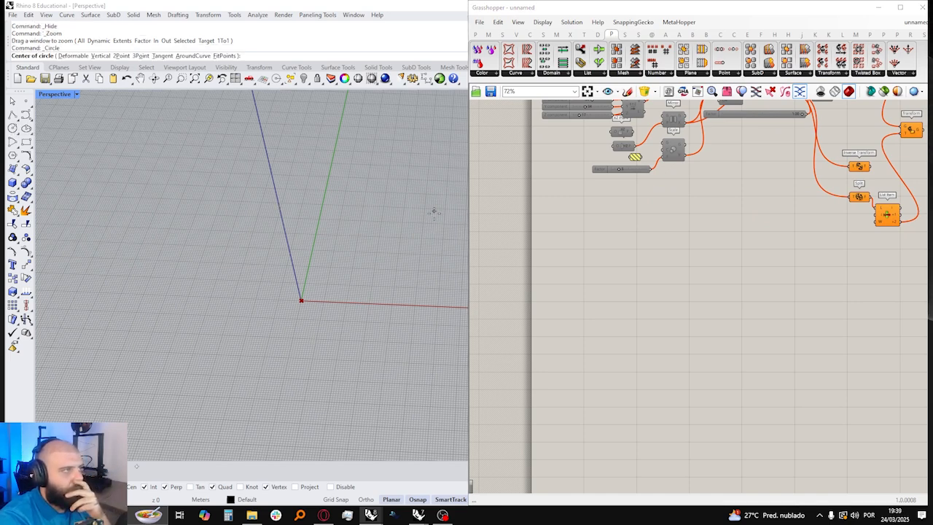
right_click_drag(433, 211, 319, 313, "shift")
left_click(257, 331)
left_click(333, 310)
right_click(253, 333)
left_click(277, 310)
left_click(278, 326)
right_click(278, 325)
left_click(208, 332)
left_click(230, 328)
Step: Draw two more circles inside the large one, the first about 2.80 m in radius, and adjust one with the gumball
right_click(230, 328)
left_click(250, 382)
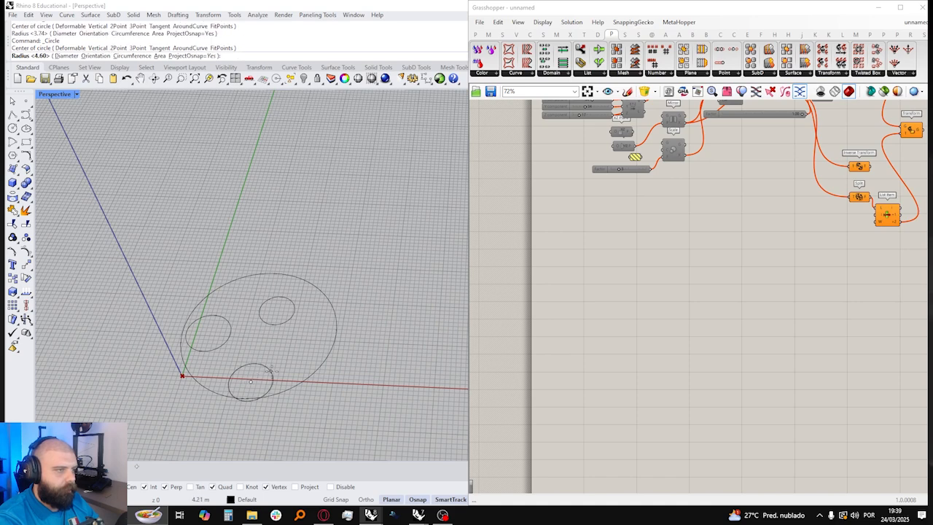
left_click(264, 376)
right_click(267, 372)
left_click(293, 350)
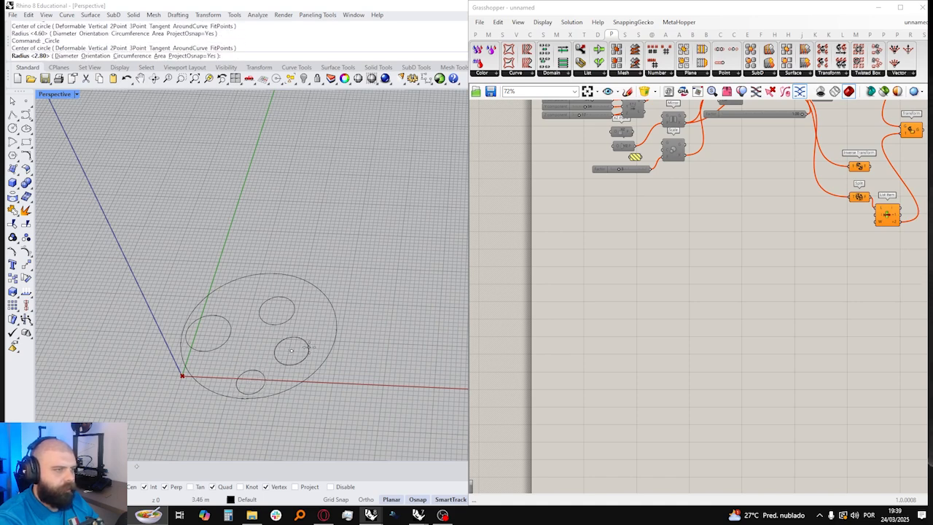
left_click(330, 336)
left_click(318, 320)
left_click_drag(250, 350, 265, 350, "shift")
left_click(375, 239)
Step: Create a planar surface with PlanarSrf from all five circles and delete the source curves
scroll(374, 239, "down", 3)
left_click_drag(218, 214, 436, 426)
type("planar")
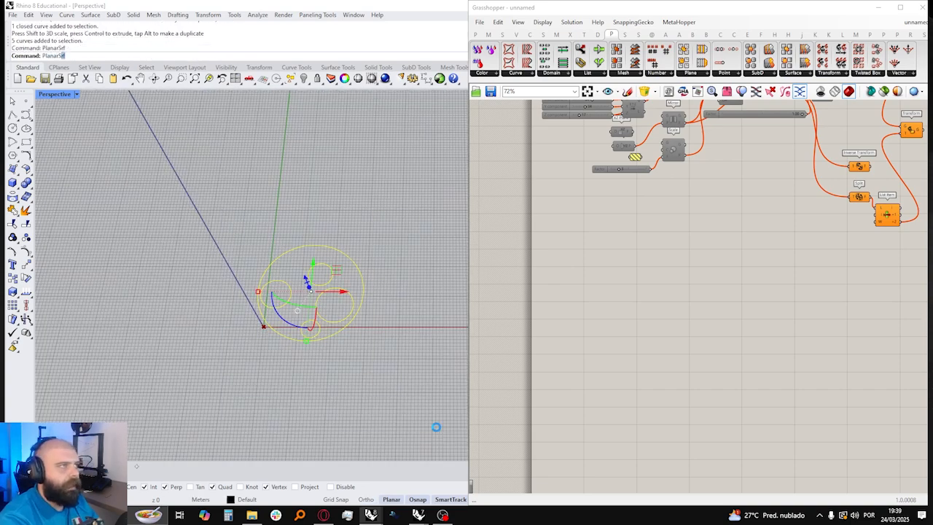
key("Return")
scroll(350, 321, "up", 4)
key("Delete")
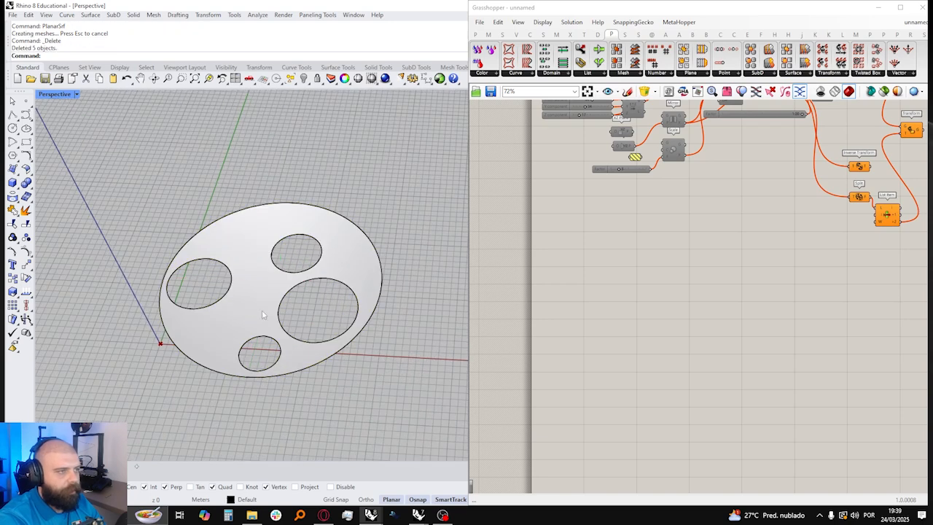
scroll(656, 292, "up", 3)
double_click(626, 309)
type("cURVE")
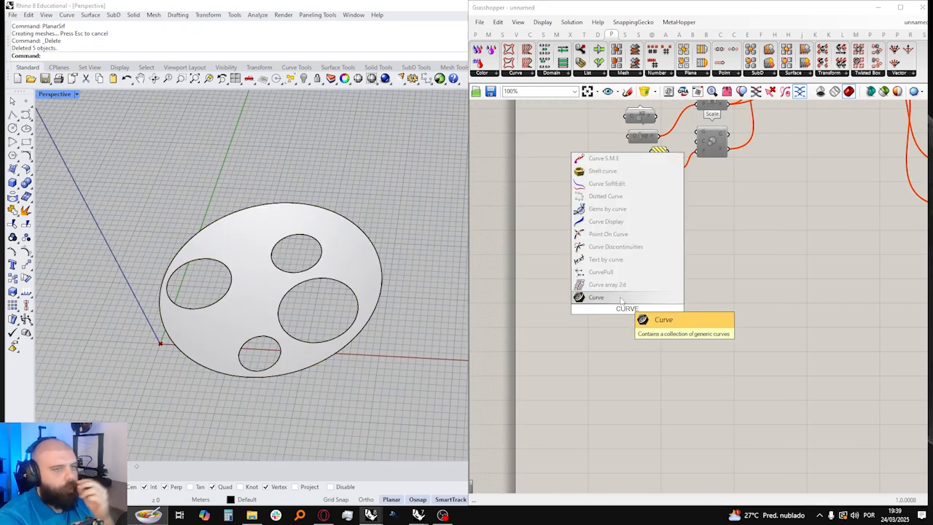
left_click(626, 329)
Step: Add a Surface parameter below the disabled definition and reference the holed planar surface in it
double_click(627, 328)
type("SURF")
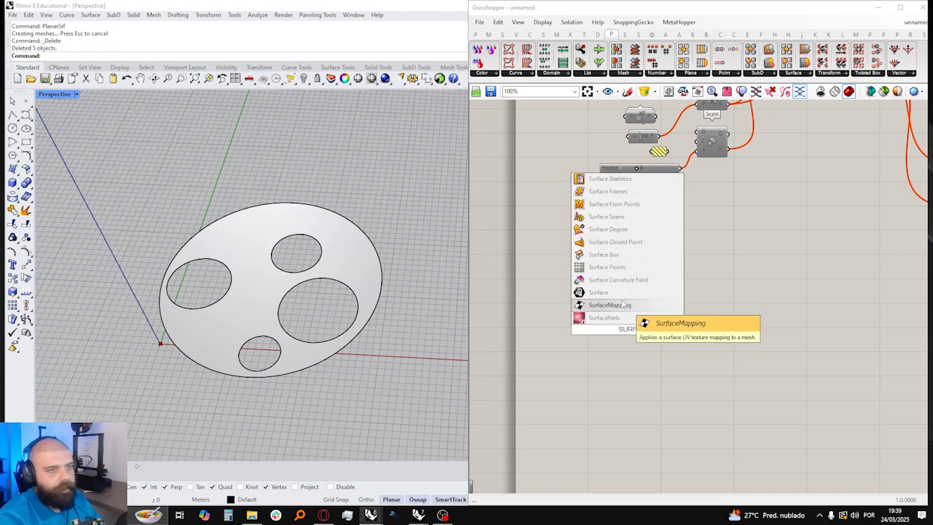
left_click(623, 301)
right_click(631, 337)
left_click(686, 439)
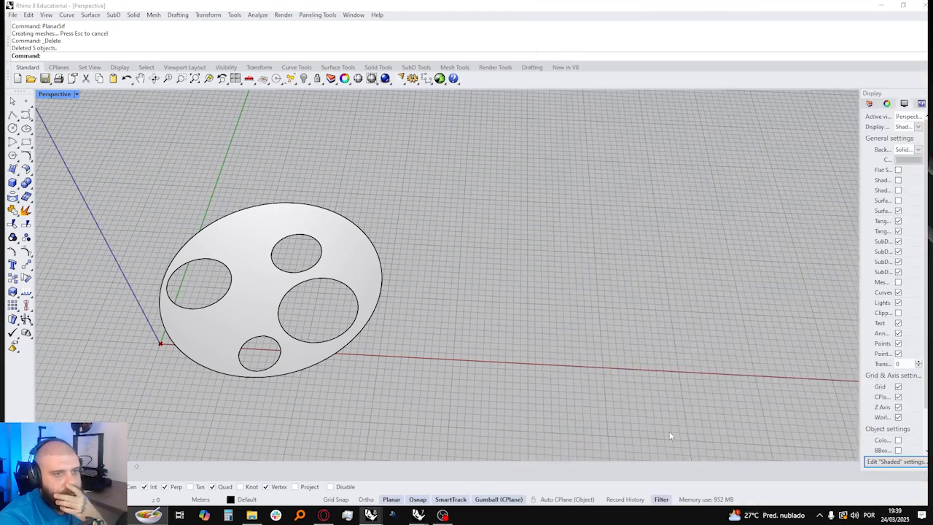
left_click(268, 228)
Step: Hide the original holed planar surface in the Rhino viewport, leaving only the Grasshopper preview
scroll(575, 297, "down", 3)
left_click_drag(607, 319, 583, 296)
left_click(555, 274)
left_click(348, 238)
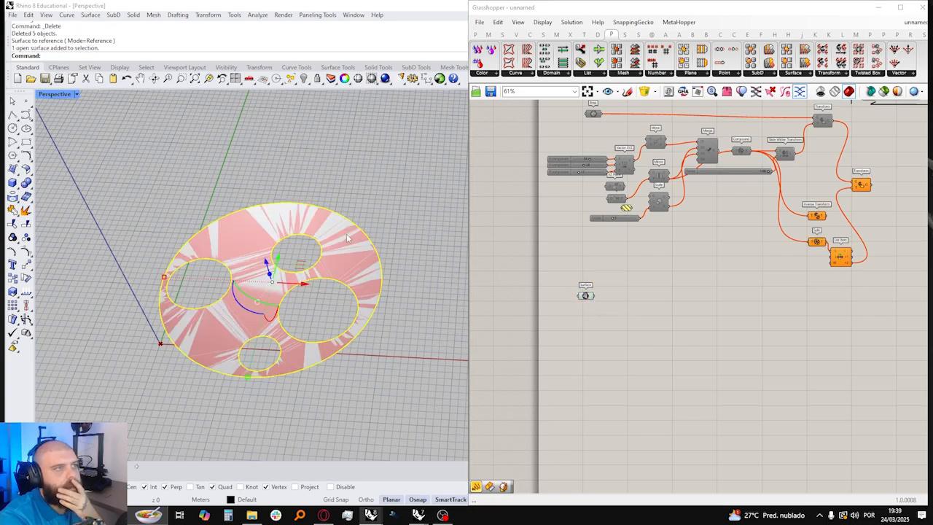
left_click(303, 79)
scroll(387, 255, "down", 5)
right_click_drag(387, 255, 384, 283)
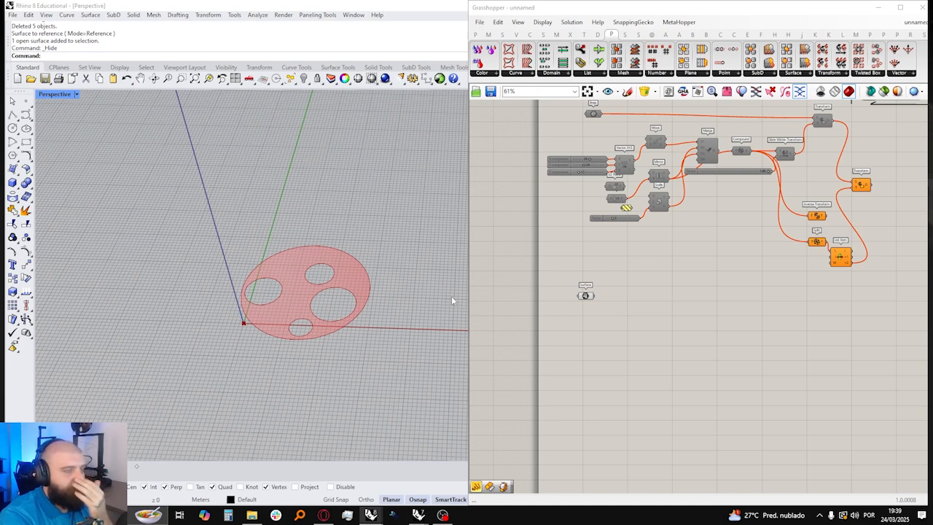
Step: Reposition the Surface parameter on the empty canvas below the Factor slider and deselect it
scroll(606, 297, "up", 3)
left_click(580, 241)
left_click_drag(583, 246, 559, 274)
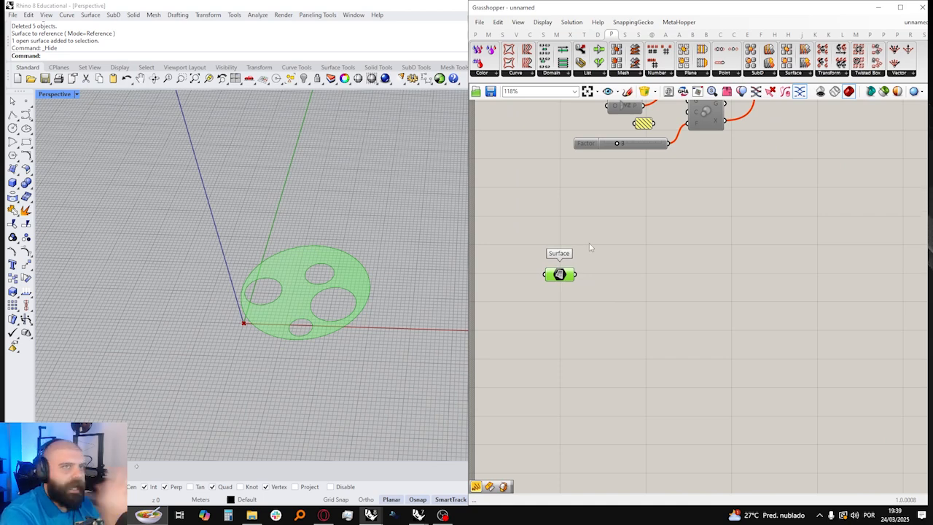
left_click(590, 247)
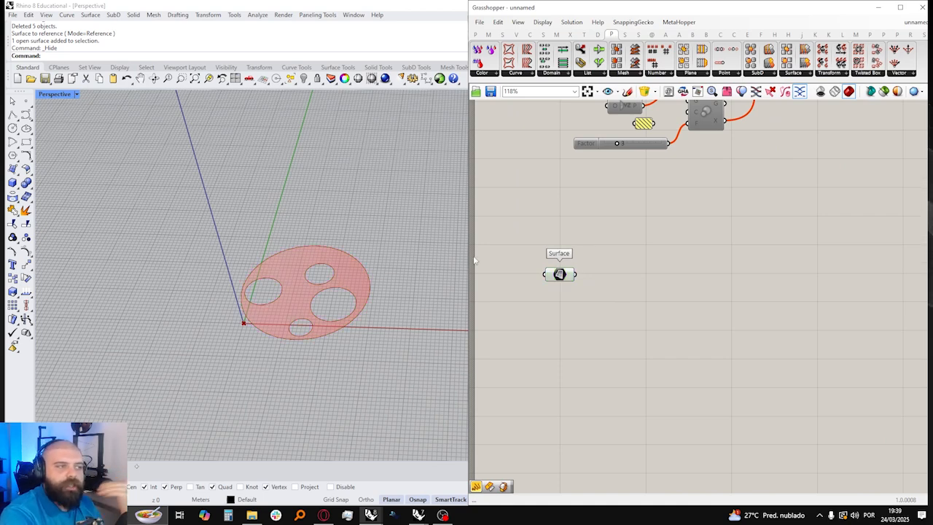
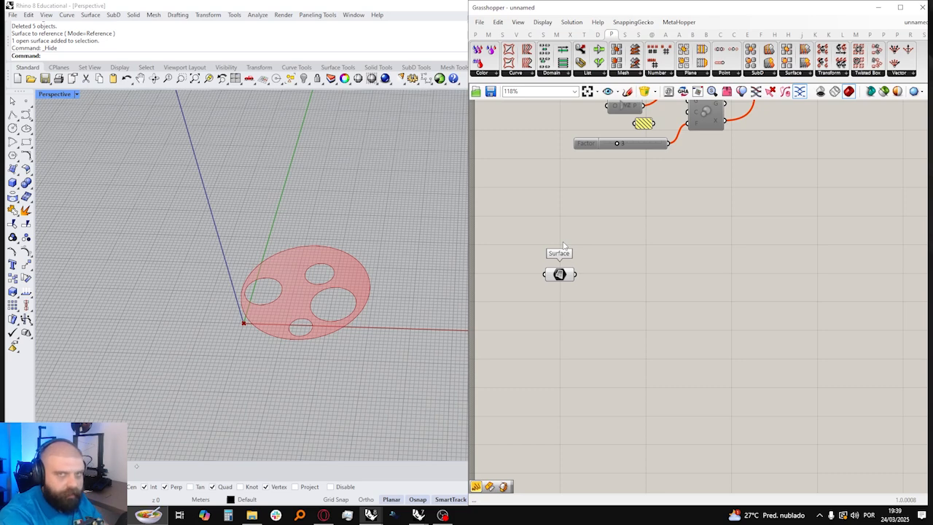
Step: Add a Construct Point component below the Surface parameter and preview its point at the origin
left_click(475, 34)
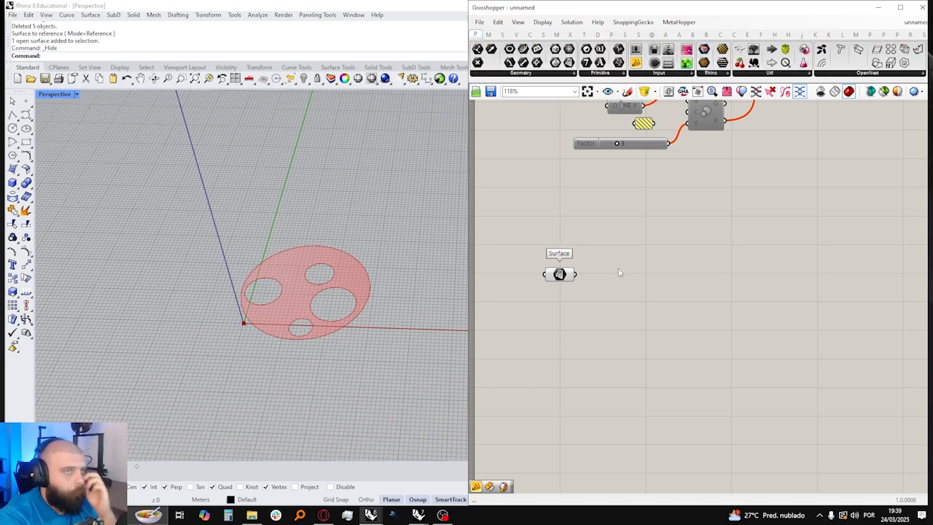
double_click(575, 345)
type("CONSTRUCT PO")
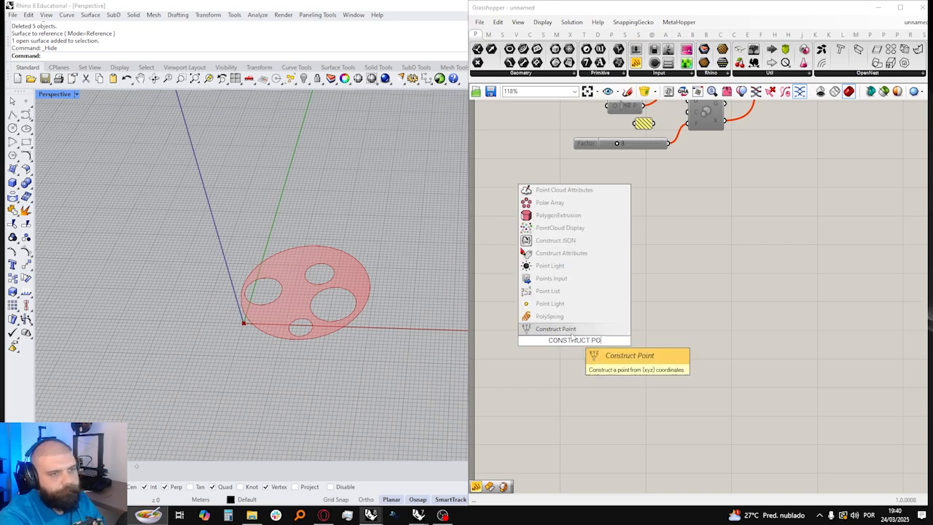
left_click(576, 329)
scroll(644, 315, "down", 3)
scroll(643, 314, "up", 5)
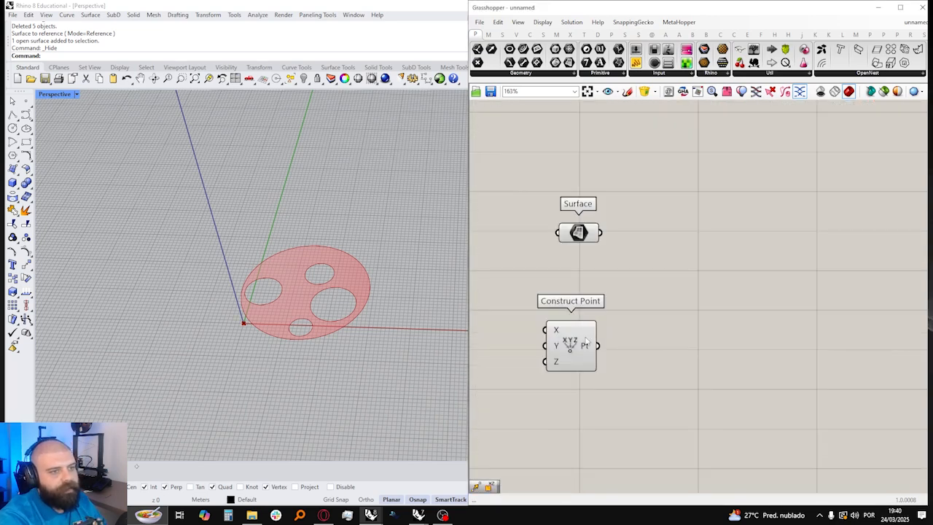
left_click(588, 341)
scroll(247, 324, "up", 5)
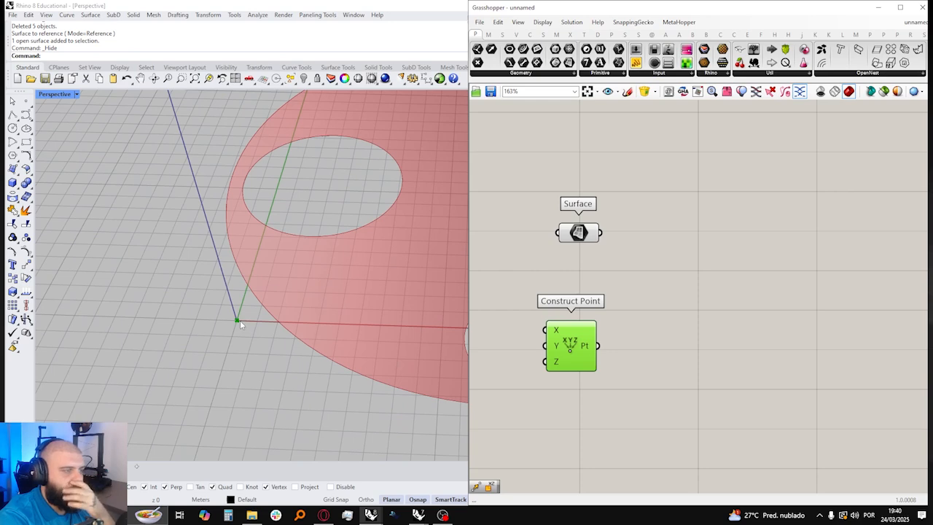
scroll(240, 320, "down", 5)
right_click_drag(703, 316, 668, 313)
left_click(667, 313)
scroll(666, 292, "down", 2)
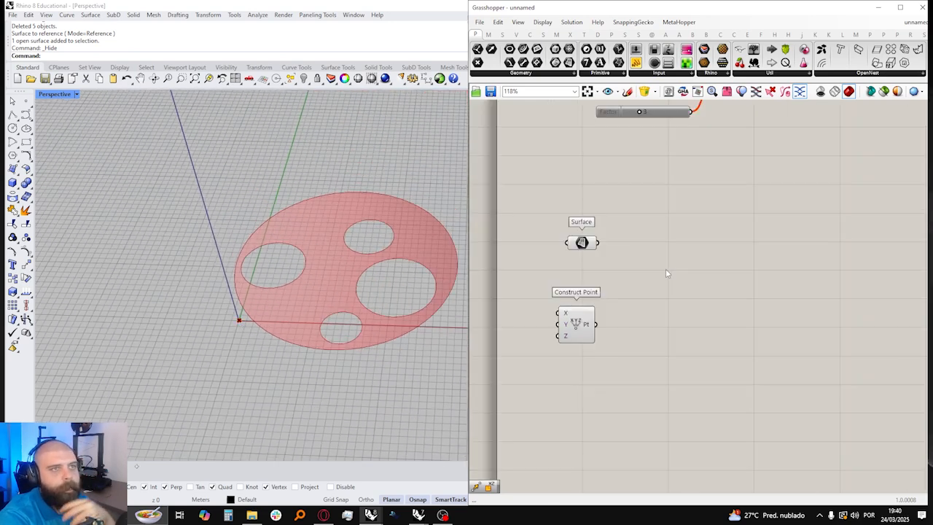
Step: Add a Rectangular Array component beside the Construct Point component
scroll(665, 274, "down", 1)
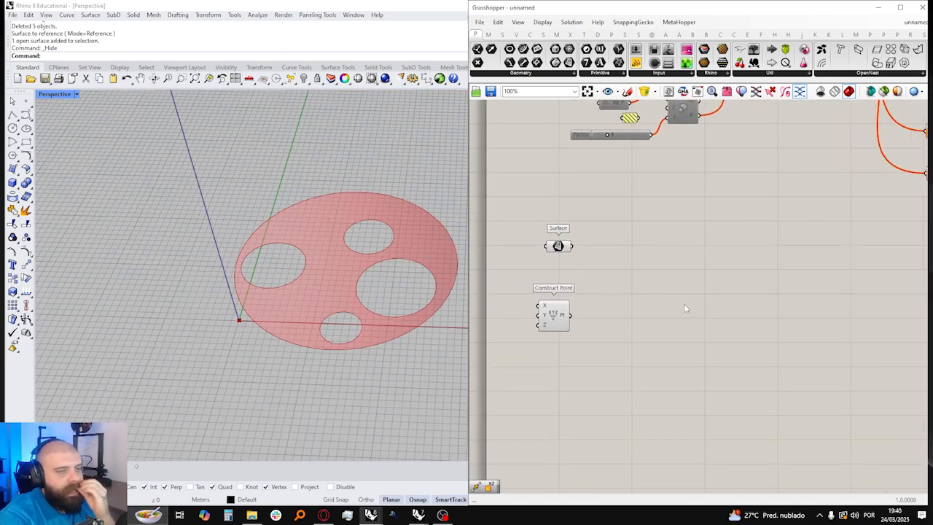
left_click(583, 35)
left_click(590, 74)
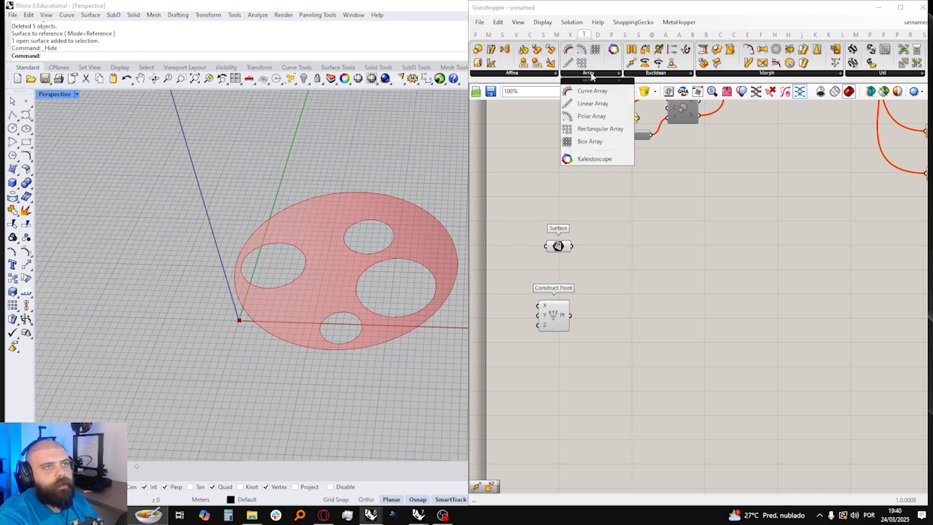
left_click_drag(600, 128, 679, 346)
scroll(641, 311, "up", 2)
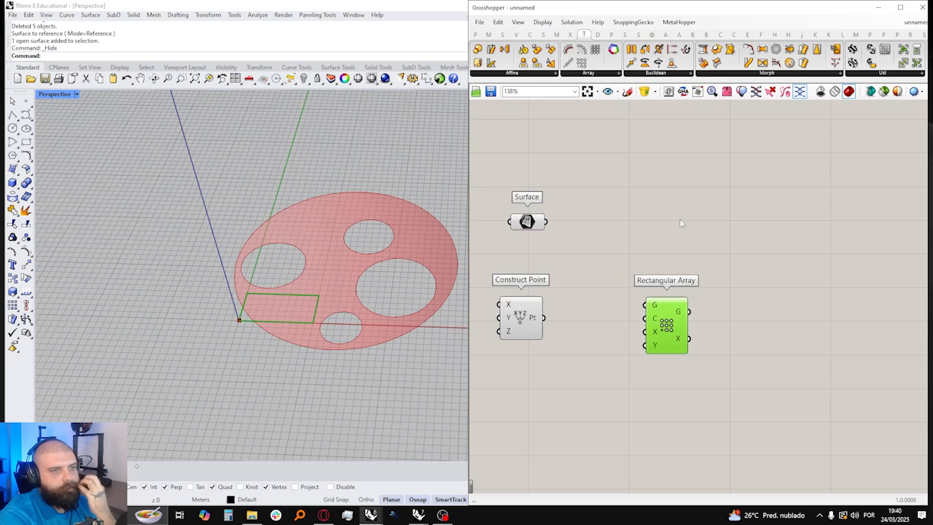
left_click(679, 220)
Step: Connect the constructed point to the Rectangular Array's geometry input and align the array component with it
left_click_drag(543, 318, 724, 327)
scroll(176, 280, "down", 7)
right_click_drag(223, 276, 237, 293)
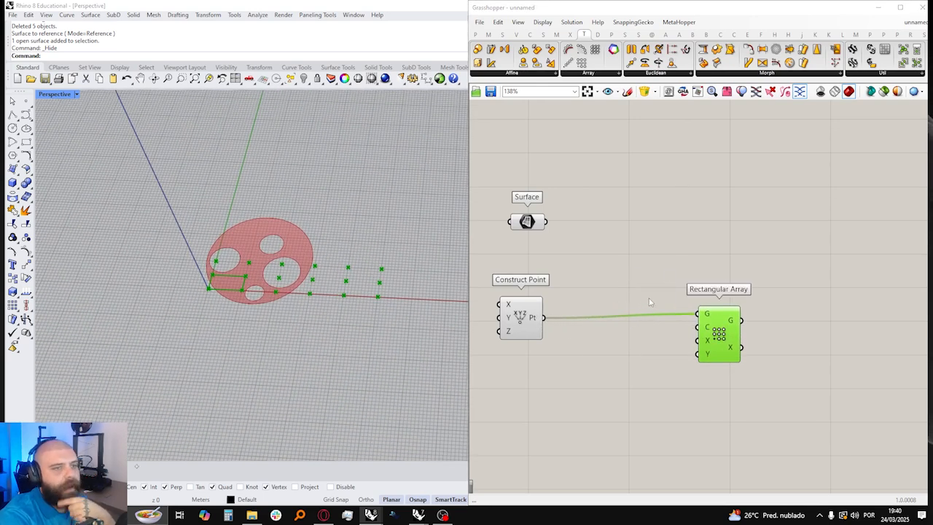
left_click_drag(713, 324, 661, 329)
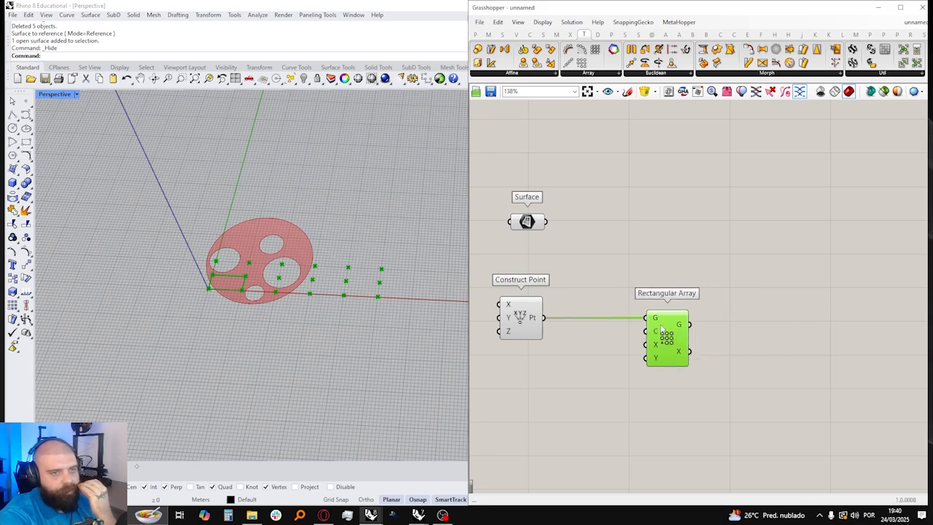
left_click(642, 251)
left_click(675, 332)
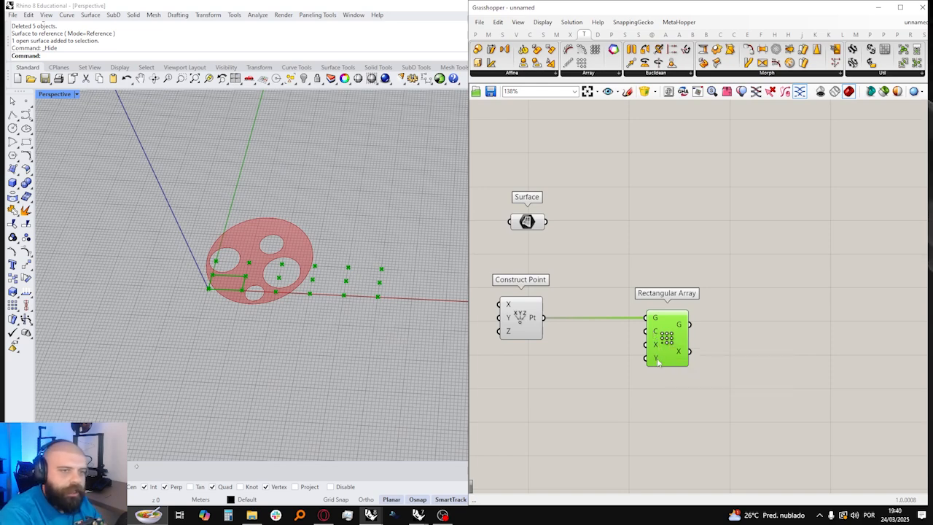
Step: Draw a small rectangle in Rhino with its first corner at the origin, 0, as the array cell
scroll(183, 264, "up", 3)
left_click(26, 142)
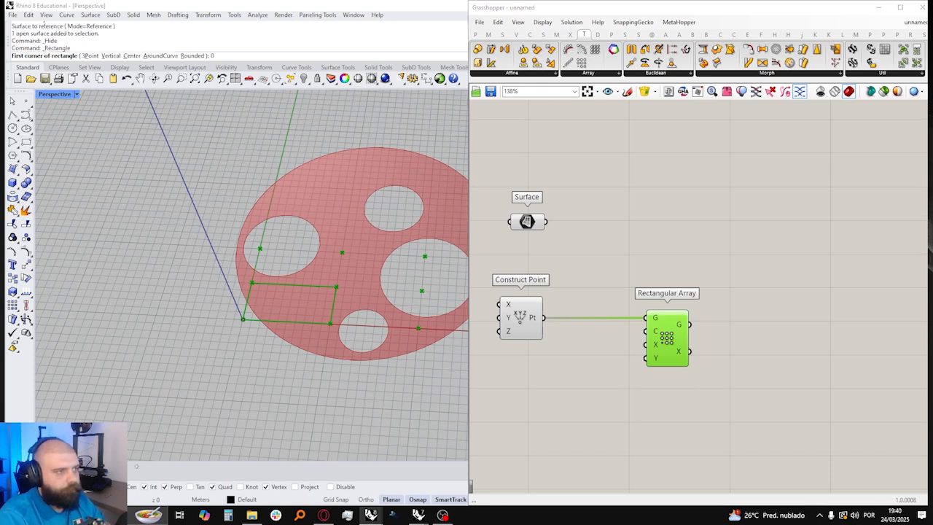
key("Return")
key("Escape")
Step: Add a Curve parameter, reference the drawn rectangle in it, and connect it to the Rectangular Array's cell input
double_click(565, 366)
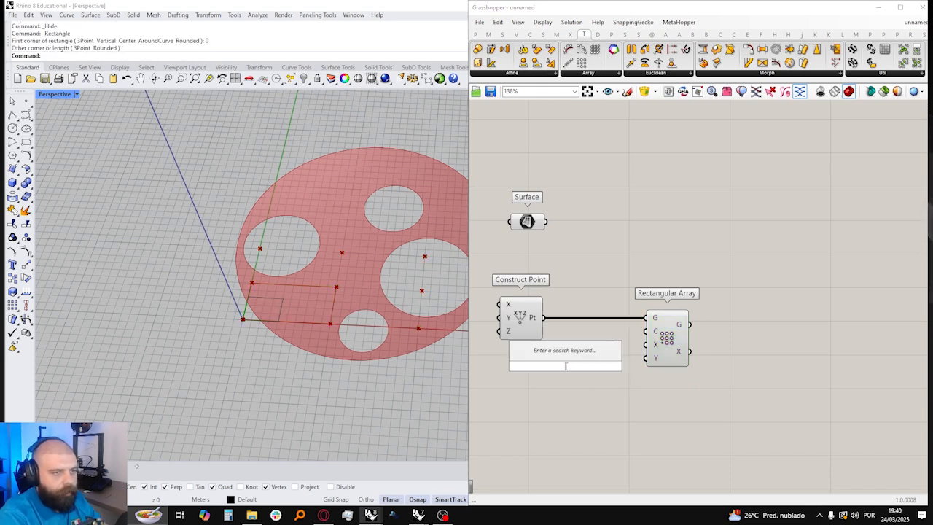
type("curve")
key("Return")
right_click(565, 366)
left_click(594, 430)
left_click(281, 320)
left_click_drag(587, 366, 646, 331)
Step: Lengthen the cell rectangle along the X axis by moving two of its corner control points
scroll(292, 312, "up", 3)
left_click(292, 317)
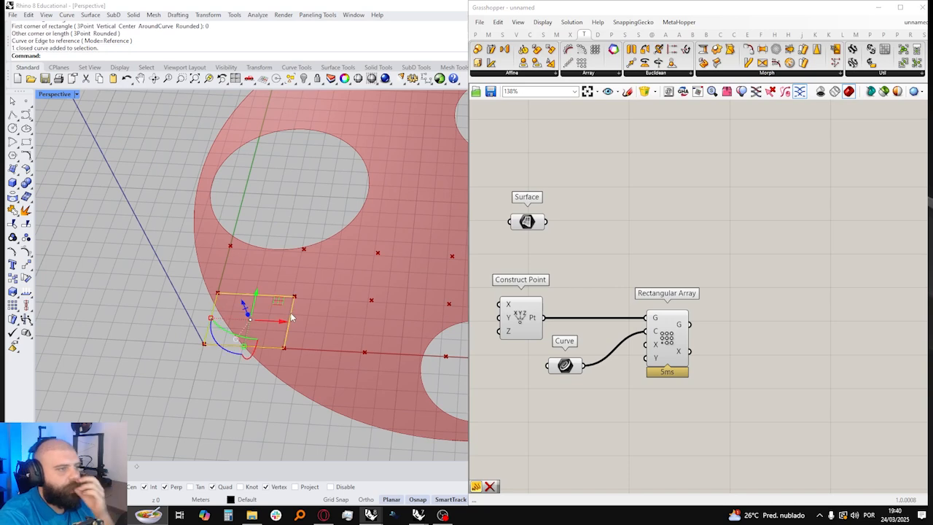
scroll(264, 279, "down", 3)
left_click_drag(263, 274, 318, 357)
left_click_drag(251, 264, 388, 316)
scroll(343, 317, "down", 3)
right_click_drag(344, 318, 304, 340)
Step: Widen the cell rectangle along the Y axis by moving the two corner points of its outer long side
left_click(319, 252)
left_click(318, 252)
left_click(268, 221)
left_click(321, 253)
right_click_drag(351, 262, 388, 191)
left_click_drag(323, 214, 345, 271)
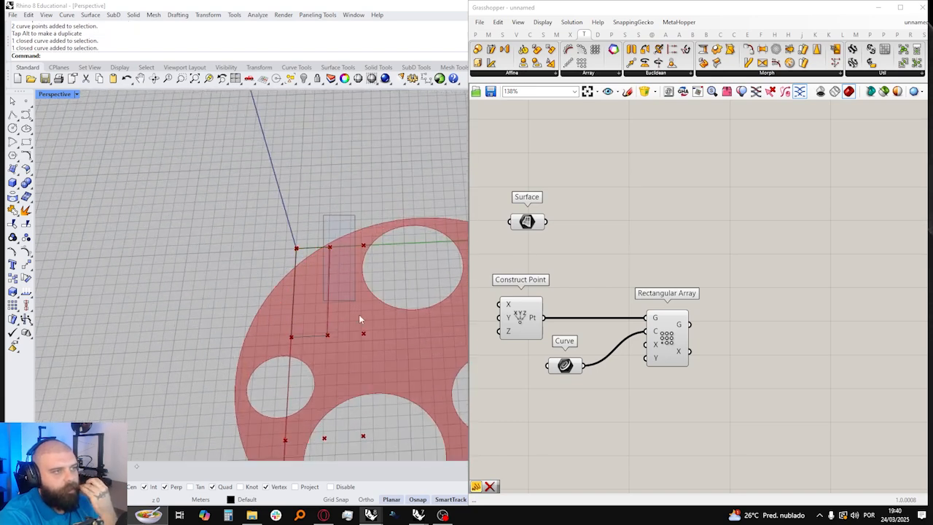
left_click(329, 298)
key("F10")
left_click_drag(316, 221, 370, 412)
left_click_drag(365, 290, 435, 286)
left_click(405, 199)
Step: Add an integer number slider and place it below the Curve parameter
scroll(405, 199, "down", 6)
right_click_drag(405, 199, 375, 225)
scroll(371, 242, "down", 3)
scroll(625, 320, "up", 3)
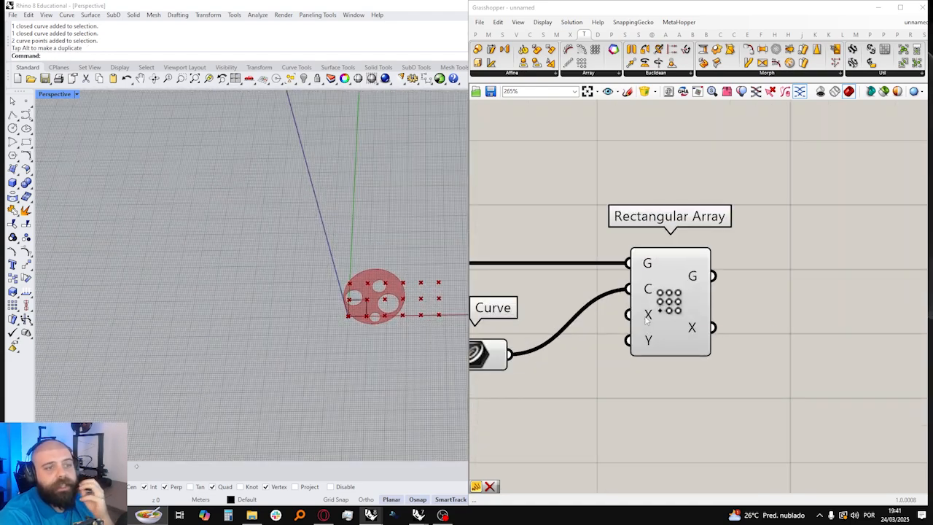
right_click_drag(504, 434, 647, 367)
double_click(647, 367)
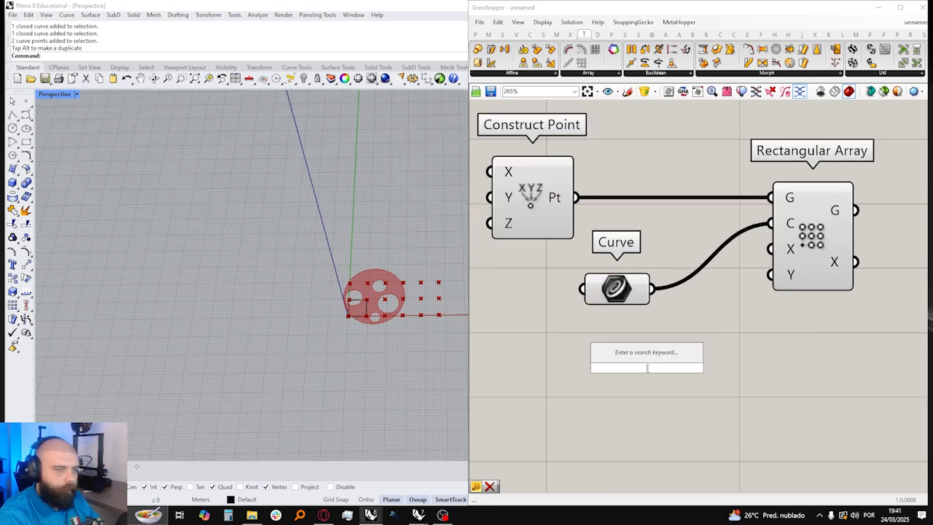
type("1<10")
key("Return")
left_click_drag(647, 367, 611, 319)
Step: Duplicate the slider and connect the two sliders to the Rectangular Array's X and Y count inputs
key("ctrl+c")
key("ctrl+v")
left_click_drag(717, 319, 771, 248)
left_click_drag(722, 359, 771, 274)
left_click_drag(837, 247, 860, 246)
Step: Set the X Count to 47 and the Y Count to 39
left_click_drag(588, 318, 649, 318)
left_click_drag(594, 361, 643, 359)
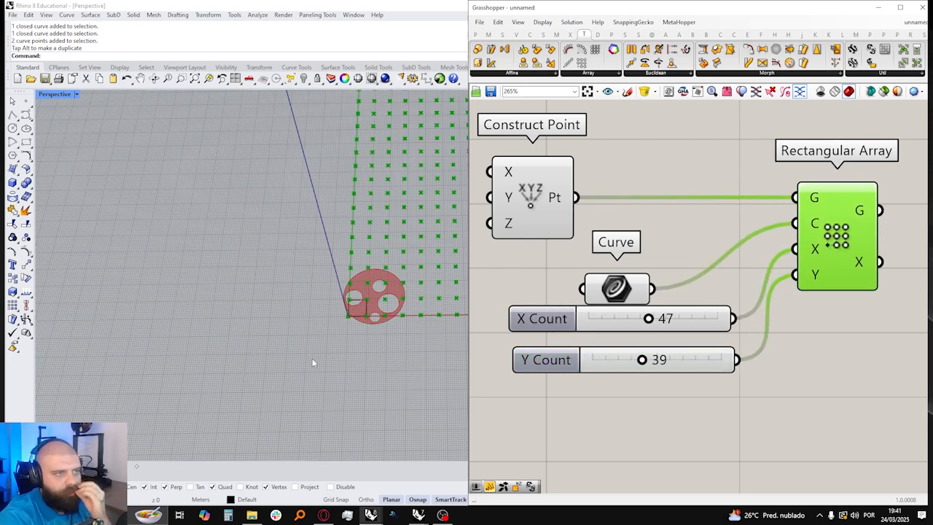
scroll(363, 358, "down", 5)
Step: Set the X Count to 23 and the Y Count to 17
scroll(729, 312, "up", 3)
left_click_drag(575, 326, 514, 325)
left_click_drag(562, 403, 505, 403)
scroll(304, 344, "up", 5)
scroll(405, 334, "up", 4)
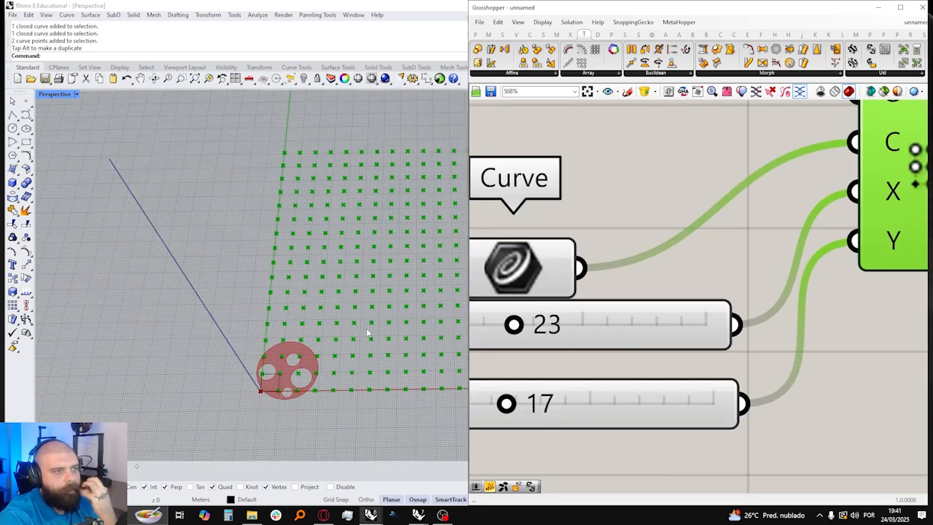
scroll(745, 299, "down", 4)
right_click_drag(755, 291, 700, 319)
left_click(652, 188)
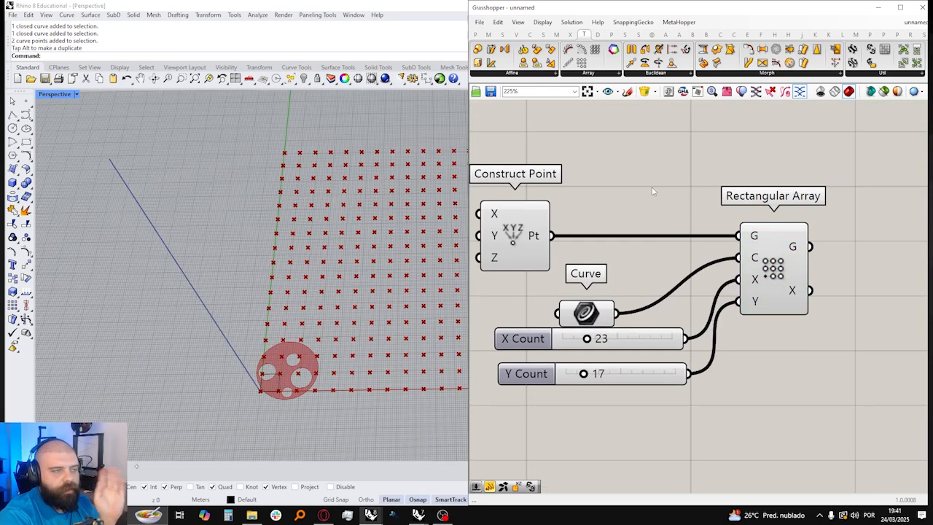
Step: Add a panel, connect the Rectangular Array's transform output to it, and enlarge it to show more rows
left_click(545, 225)
right_click_drag(774, 238, 616, 243)
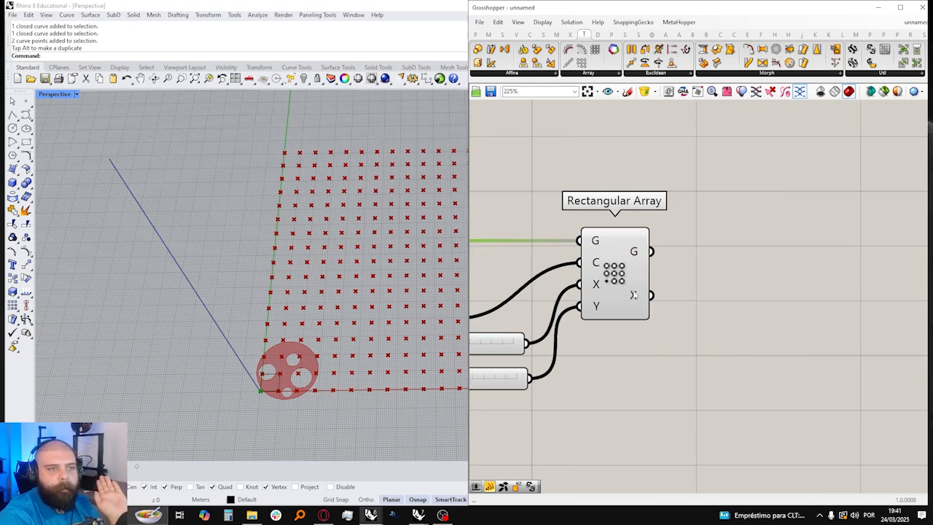
mouse_move(639, 303)
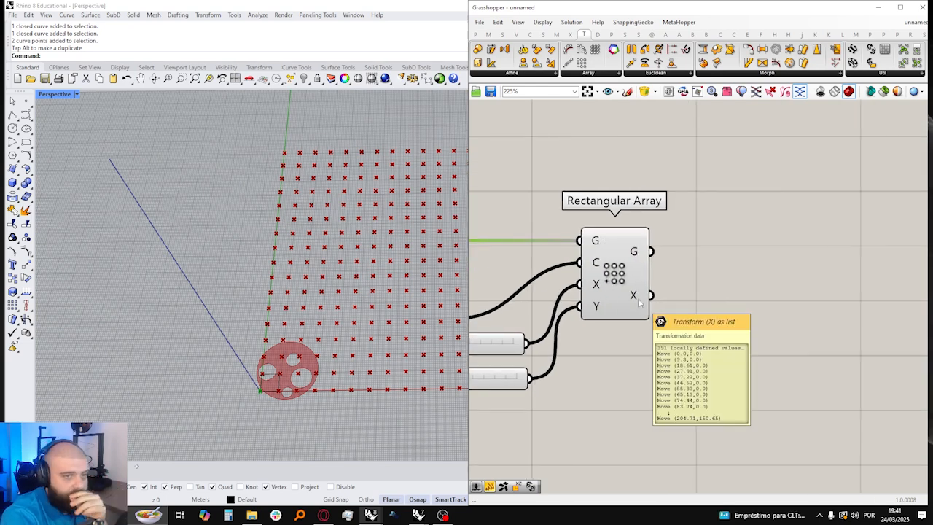
left_click(476, 34)
left_click(767, 284)
left_click_drag(652, 295, 733, 316)
left_click_drag(755, 352, 765, 465)
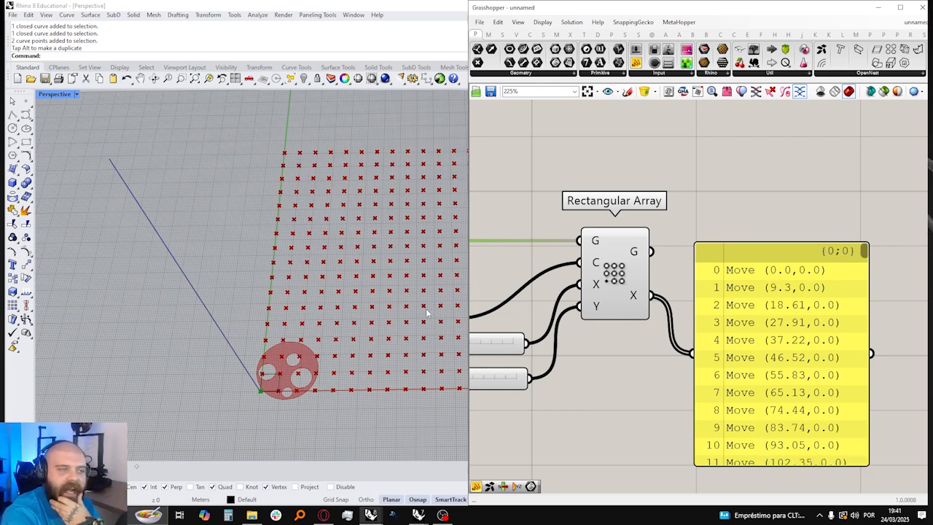
Step: Examine the list of move transforms in the panel against the array points in the viewport
scroll(440, 309, "down", 2)
left_click(643, 283)
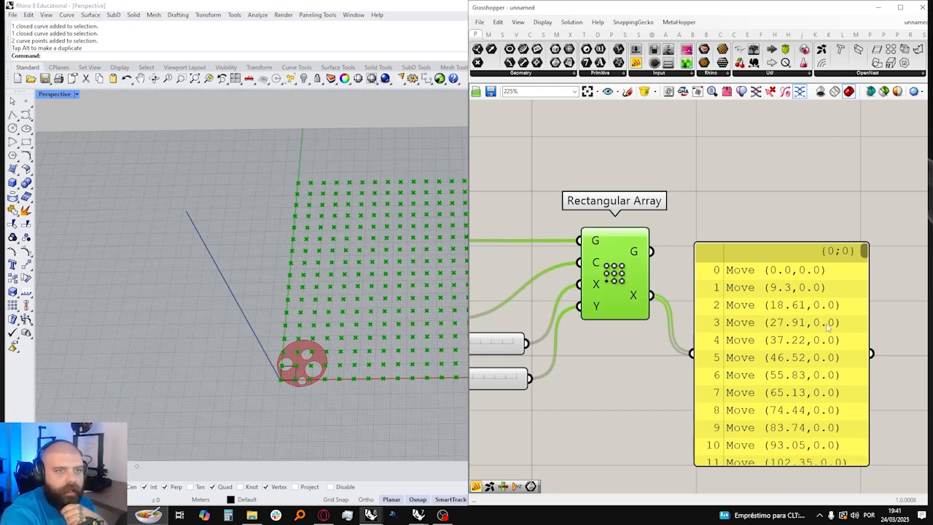
scroll(827, 324, "up", 2)
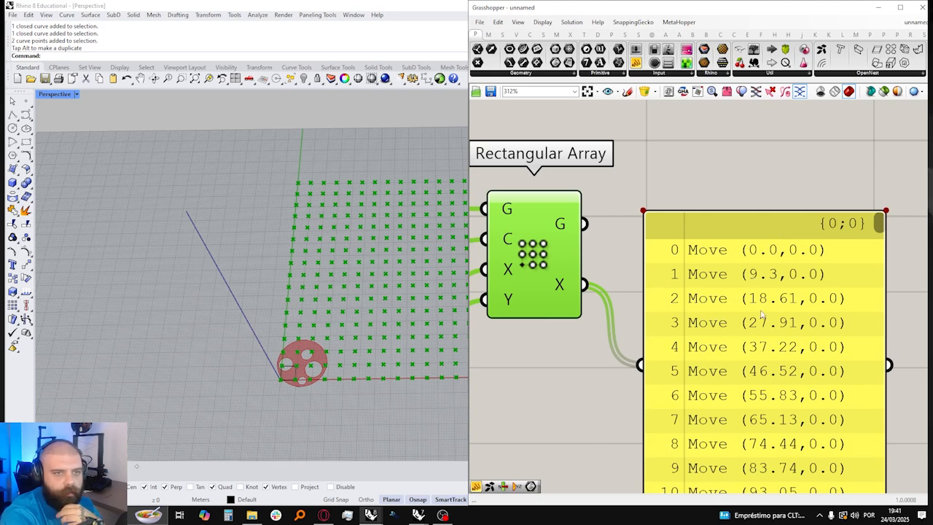
left_click_drag(882, 224, 881, 236)
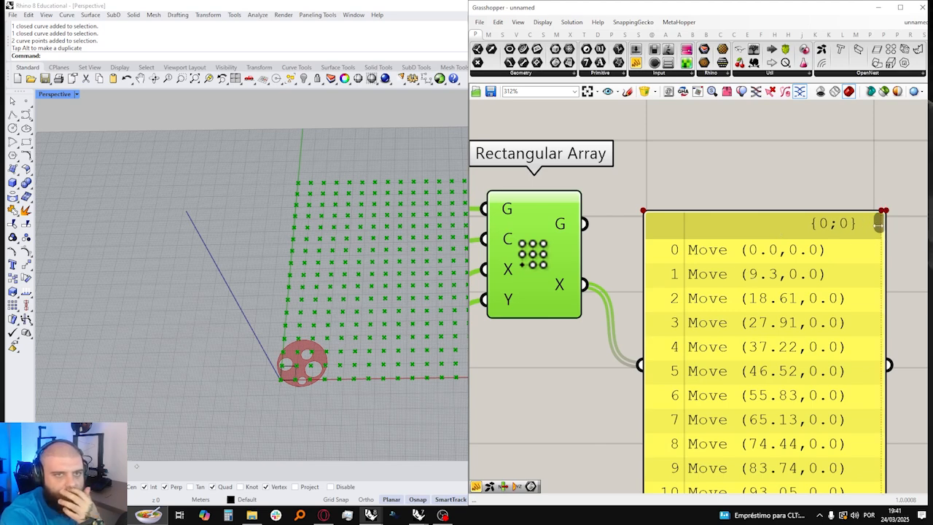
mouse_move(877, 225)
left_mouse_down()
mouse_move(879, 336)
mouse_move(874, 218)
left_mouse_up()
scroll(833, 285, "down", 3)
Step: Delete the panel attached to the Rectangular Array's transform output
left_click(785, 248)
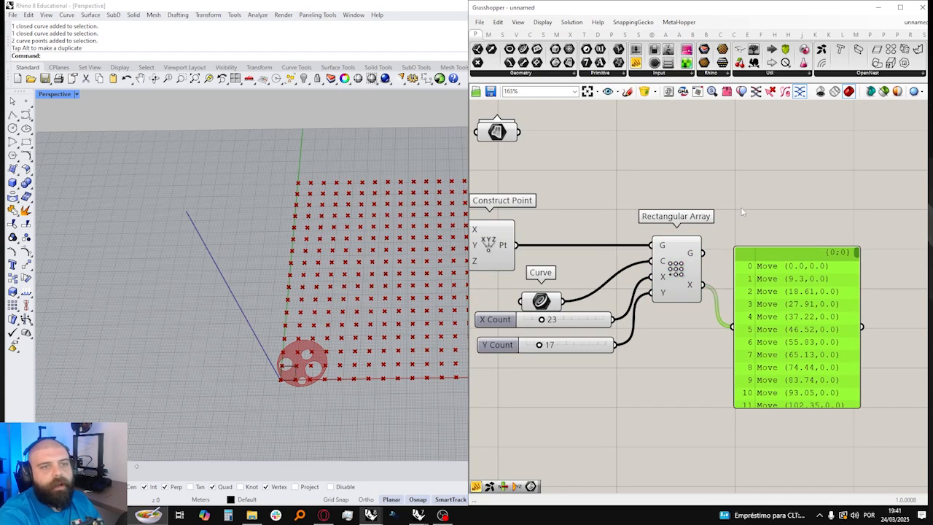
right_click_drag(785, 248, 827, 296)
key("Delete")
Step: Add a Transform component with the holed surface as its geometry and the Rectangular Array's transforms as its transform input
double_click(795, 244)
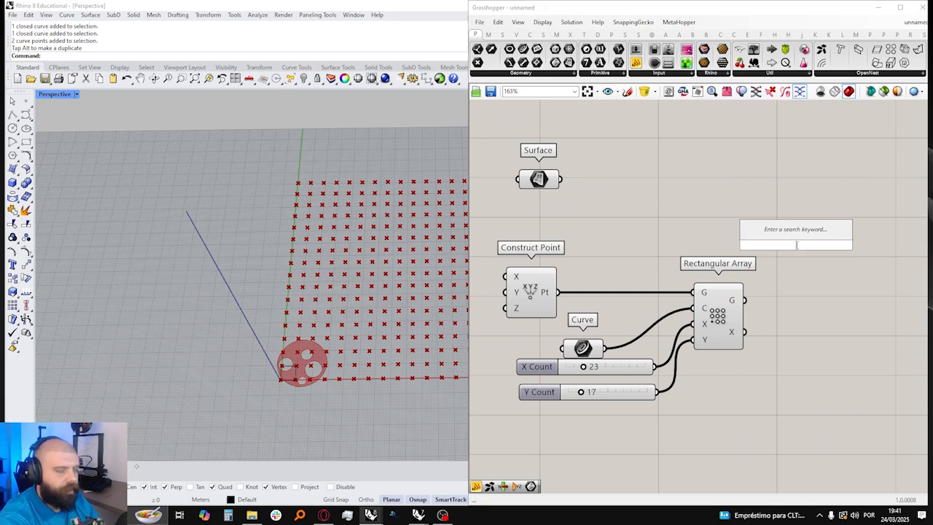
type("transform")
left_click(813, 243)
left_click_drag(815, 247, 823, 232)
left_click_drag(559, 180, 789, 217)
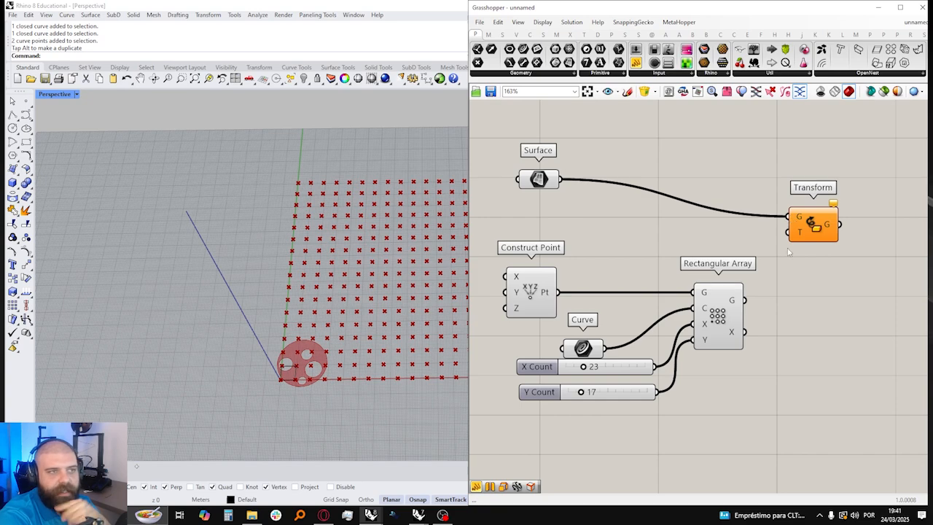
left_click_drag(744, 332, 788, 232)
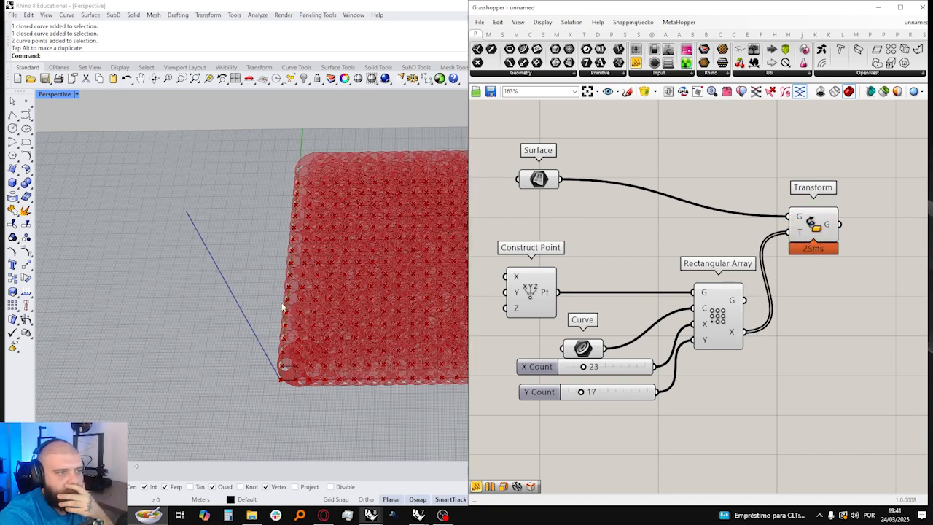
Step: Scale up the referenced cell rectangle in Rhino to space the arrayed surface copies apart
scroll(283, 308, "down", 5)
scroll(327, 301, "up", 6)
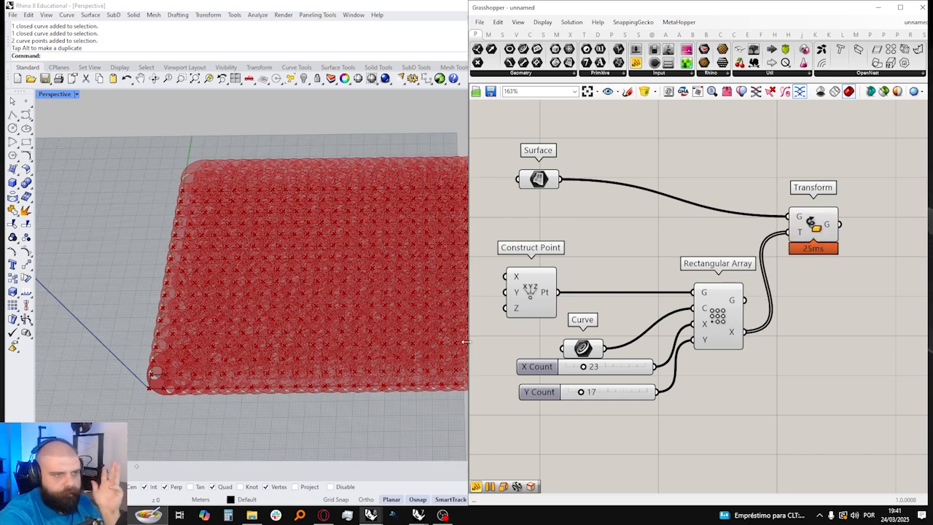
scroll(196, 362, "up", 3)
left_click_drag(113, 344, 198, 416)
scroll(215, 363, "down", 5)
left_click_drag(238, 362, 201, 362, "shift")
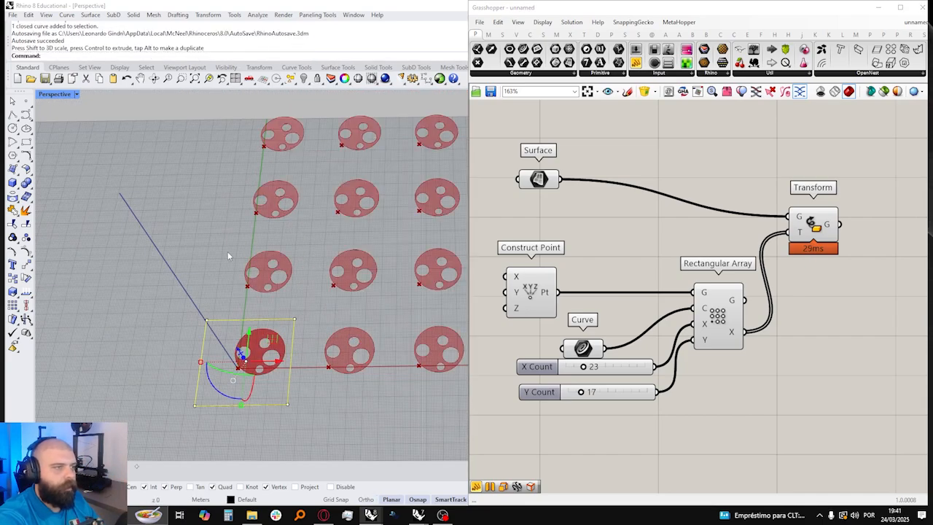
left_click(228, 251)
scroll(207, 331, "down", 9)
mouse_move(214, 335)
right_mouse_down()
mouse_move(250, 325)
mouse_move(237, 365)
mouse_move(207, 352)
right_mouse_up()
scroll(250, 325, "down", 3)
scroll(210, 357, "up", 8)
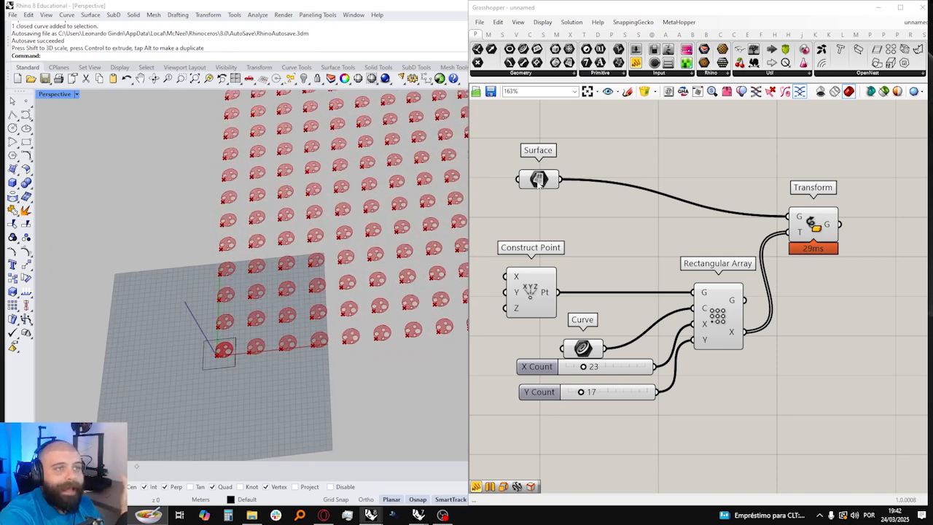
Step: Reposition the Surface parameter and the Transform component slightly higher on the canvas
left_click_drag(539, 183, 553, 169)
left_click(678, 259)
left_click(720, 324)
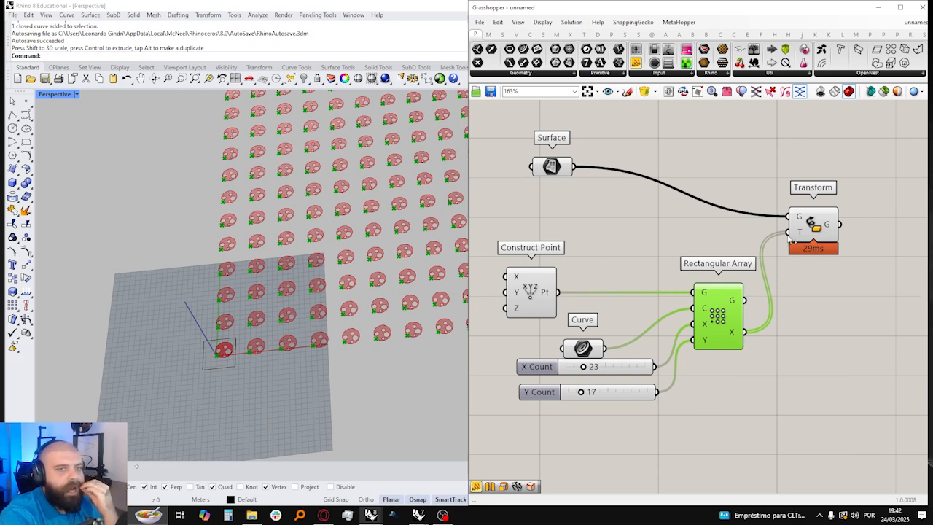
left_click_drag(823, 228, 825, 218)
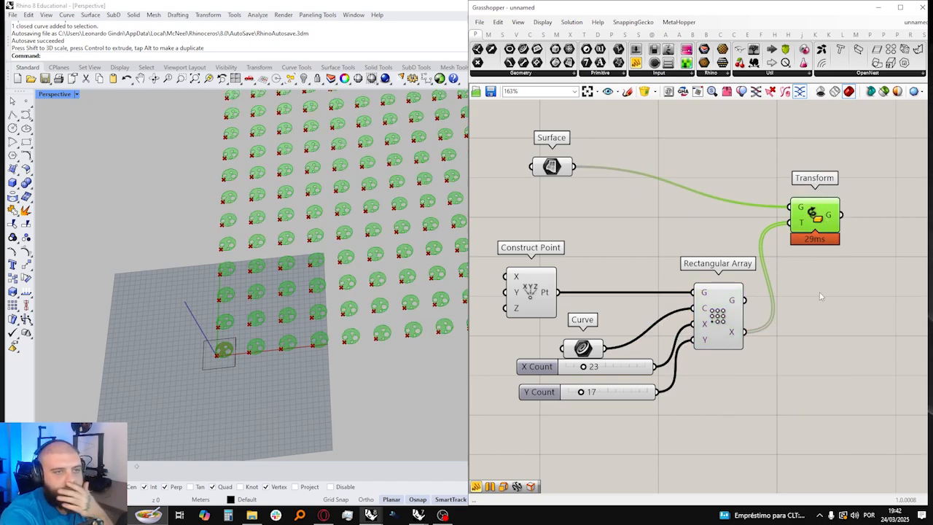
Step: Move the Transform component up and slightly away from the Rectangular Array on the canvas
left_click(820, 293)
right_click_drag(722, 262, 723, 273)
left_click_drag(807, 227, 816, 200)
left_click(724, 205)
left_click_drag(575, 179, 696, 304)
left_click(824, 202)
left_click(824, 241)
left_click(825, 202)
left_click(825, 240)
left_click_drag(827, 201, 828, 187)
left_click(831, 226)
key("ctrl+z")
key("ctrl+z")
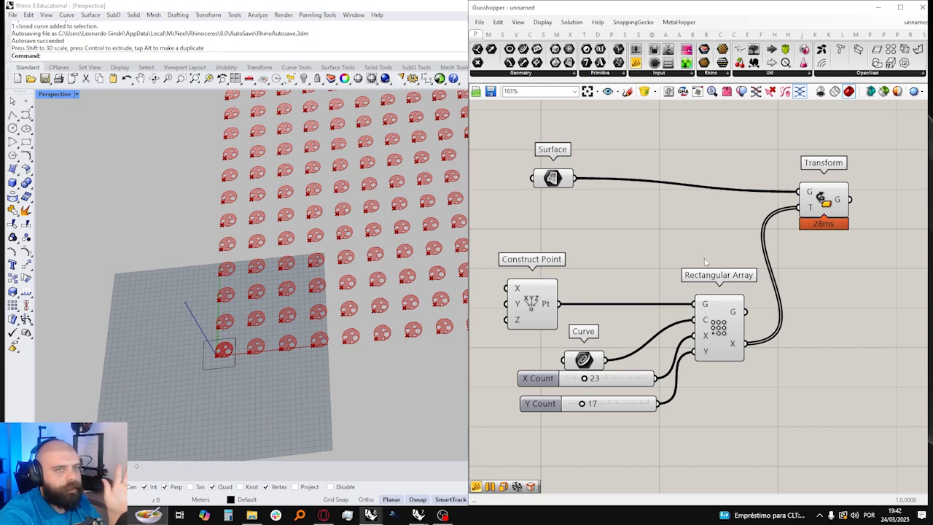
Step: Shift the Transform component farther from the Rectangular Array and inspect the arrayed surface copies in Rhino
left_click_drag(827, 203, 840, 192)
left_click(848, 237)
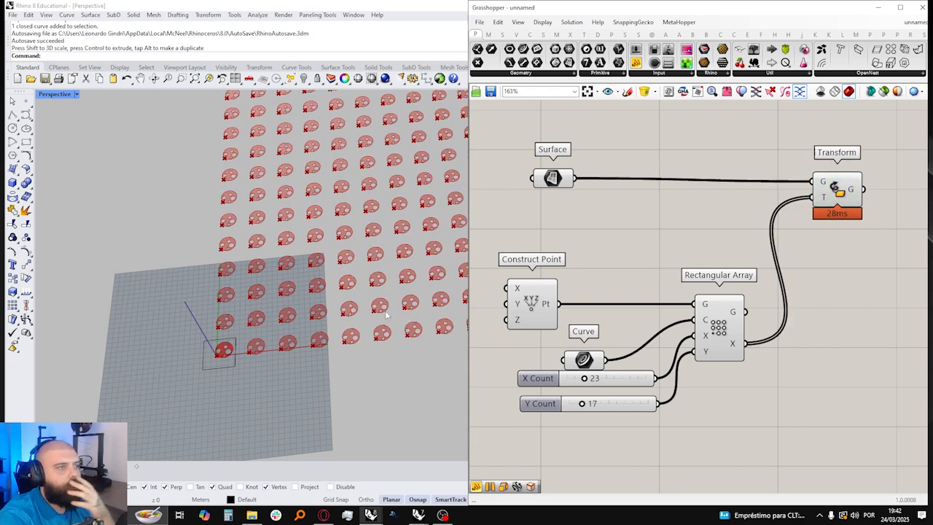
scroll(309, 329, "down", 5)
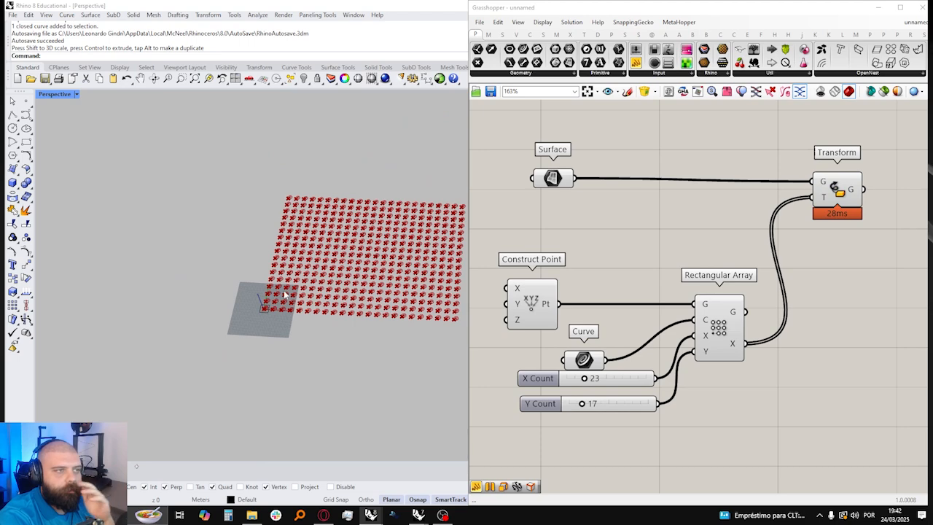
scroll(283, 291, "up", 7)
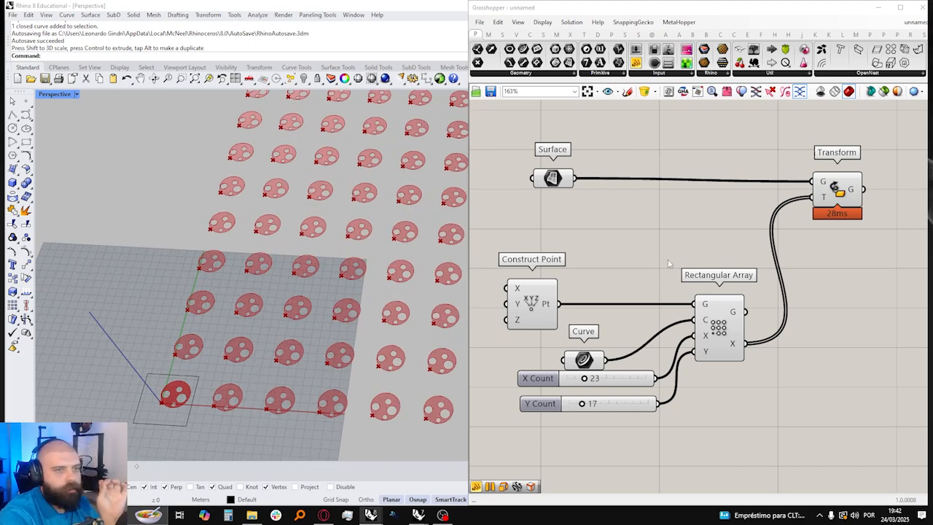
scroll(669, 263, "down", 4)
scroll(661, 241, "up", 2)
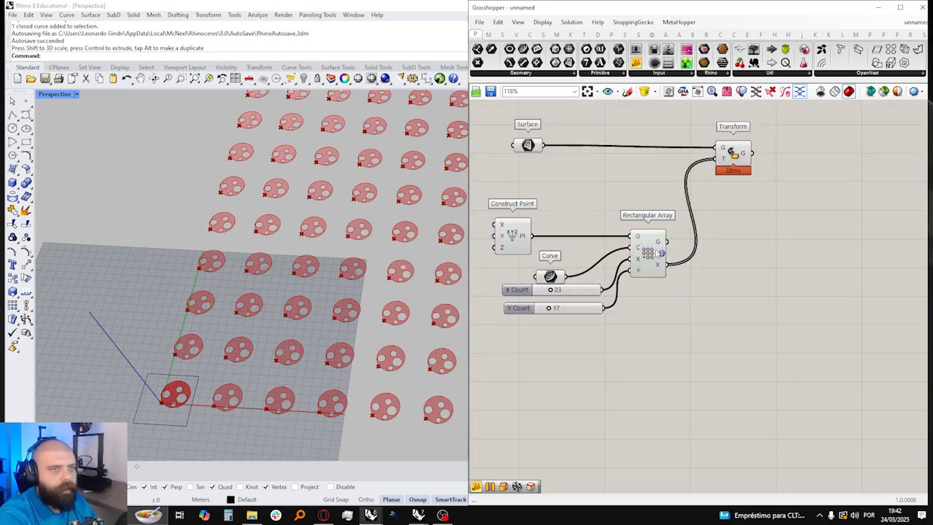
Step: Place a Box Array component below the Rectangular Array
left_click(583, 34)
left_click(589, 74)
left_click(597, 142)
left_click(651, 329)
scroll(520, 301, "up", 3)
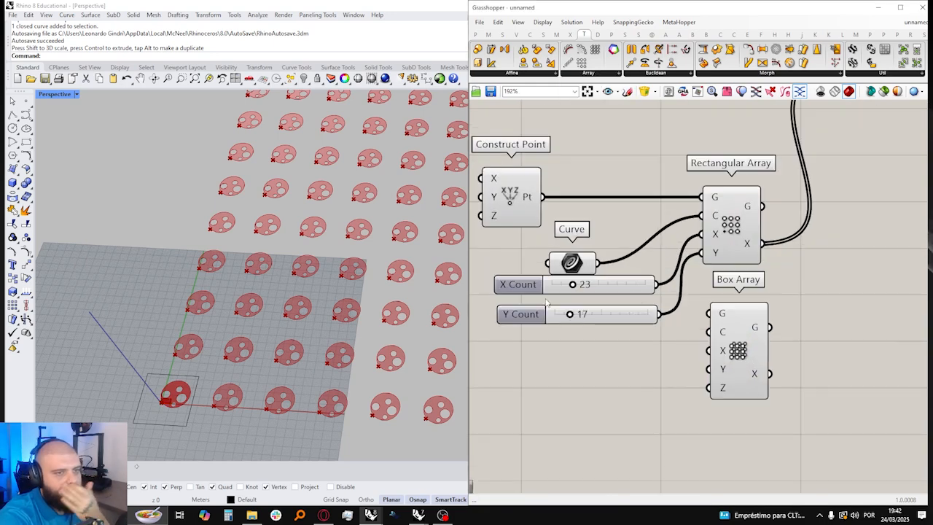
Step: Connect the X Count and Y Count sliders to the Box Array and supply its Z Count with a third slider of 17
left_click_drag(655, 285, 709, 351)
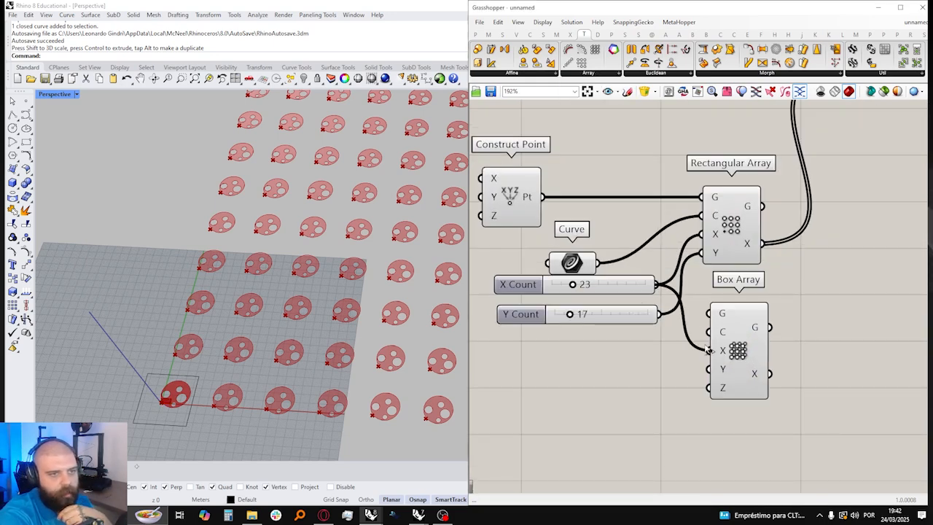
left_click_drag(661, 315, 709, 381)
left_click_drag(659, 315, 706, 368)
left_click_drag(611, 318, 708, 388, "alt")
left_click(728, 343)
left_click_drag(728, 344, 731, 327)
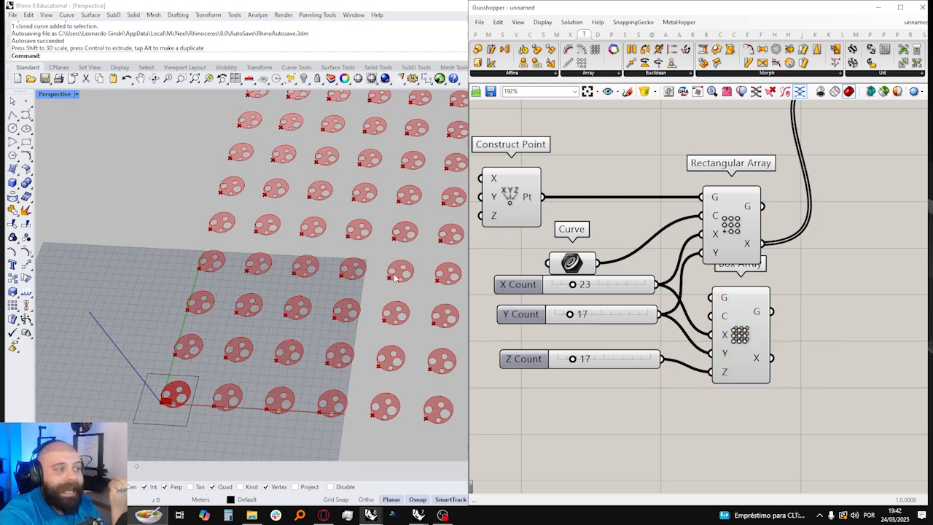
Step: Replace the Transform component's transform input with the Box Array's transforms and inspect the stacked surface copies in Rhino
scroll(315, 277, "down", 3)
scroll(211, 412, "up", 10)
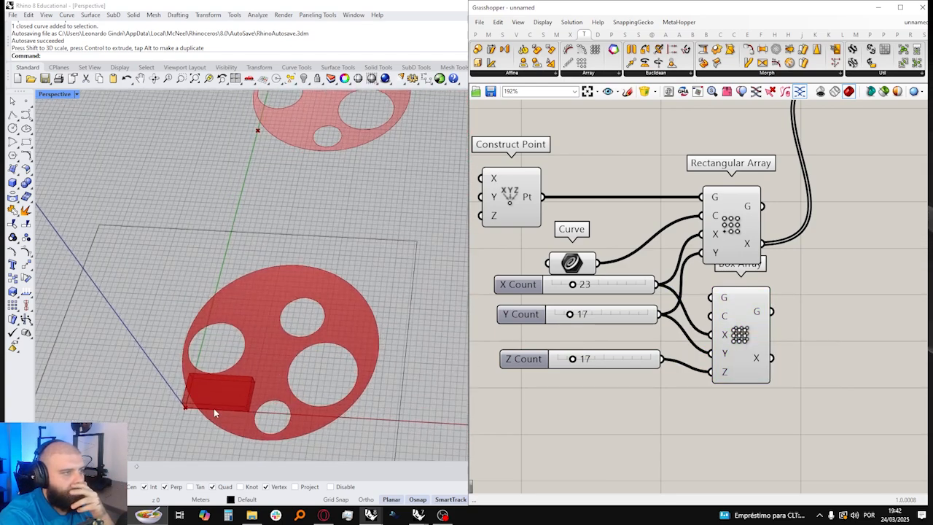
right_click_drag(500, 248, 497, 279)
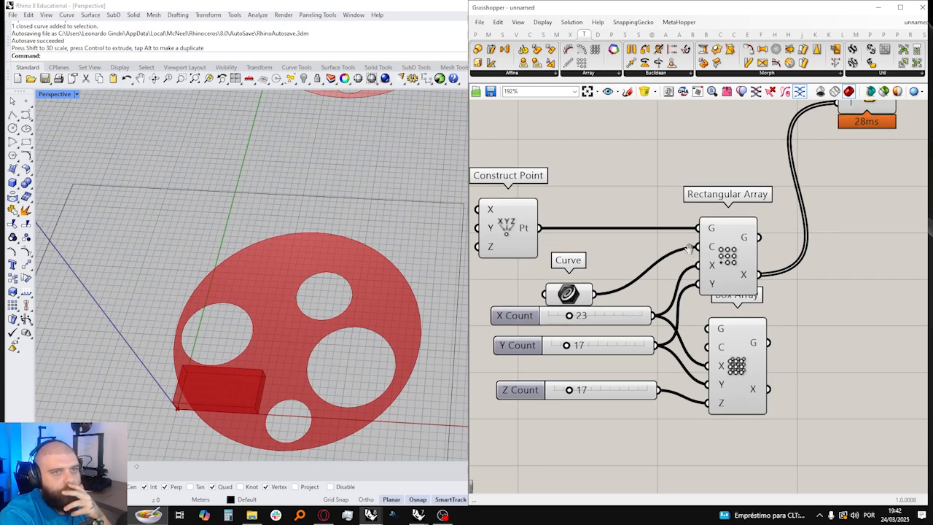
right_click_drag(688, 252, 649, 287)
left_click_drag(726, 424, 808, 140)
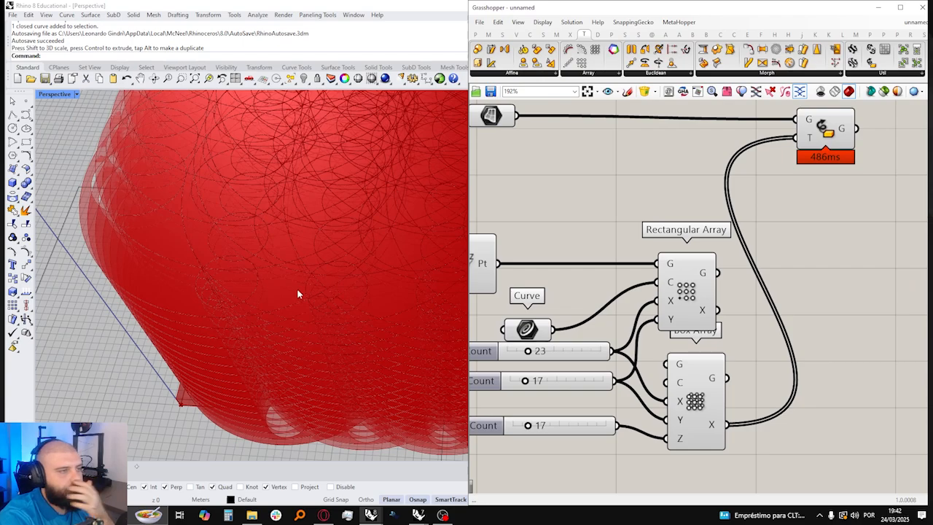
scroll(233, 305, "down", 5)
right_click_drag(225, 301, 218, 343)
scroll(310, 214, "down", 5)
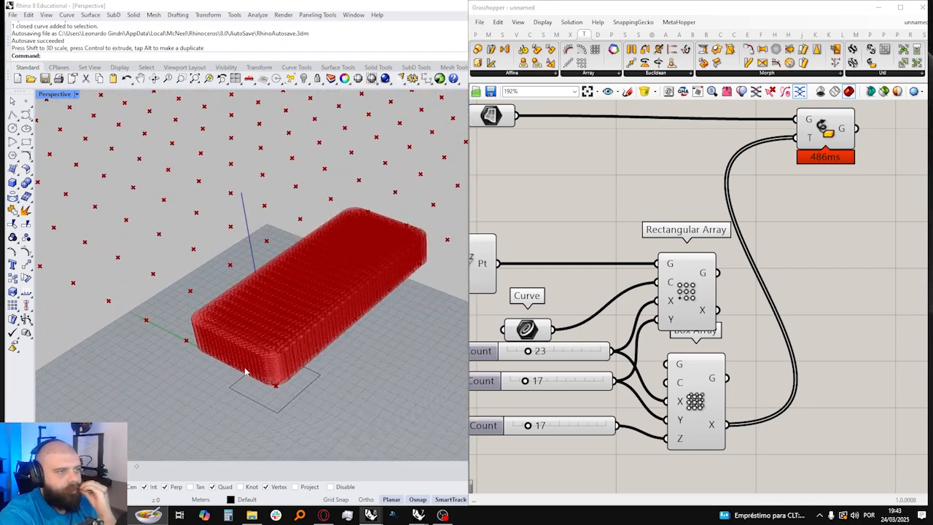
scroll(218, 347, "up", 5)
Step: Draw a box in Rhino with its base snapped to opposite corners of the cell rectangle
right_click_drag(586, 309, 685, 279)
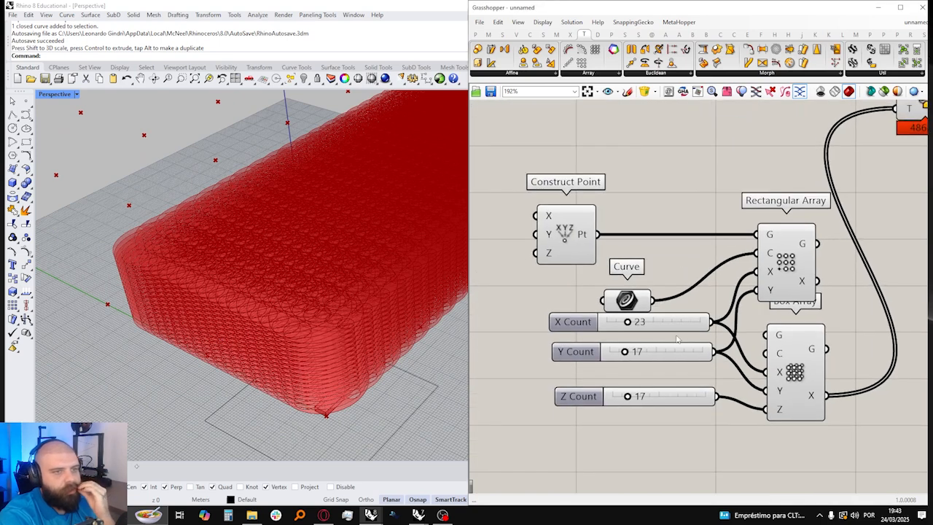
left_click(13, 183)
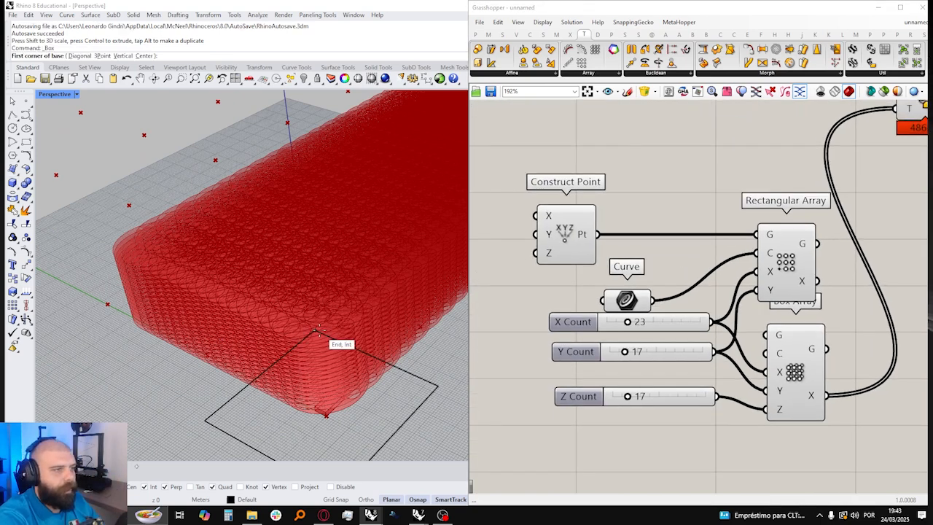
left_click(317, 329)
scroll(320, 328, "down", 4)
left_click(329, 427)
left_click(315, 321)
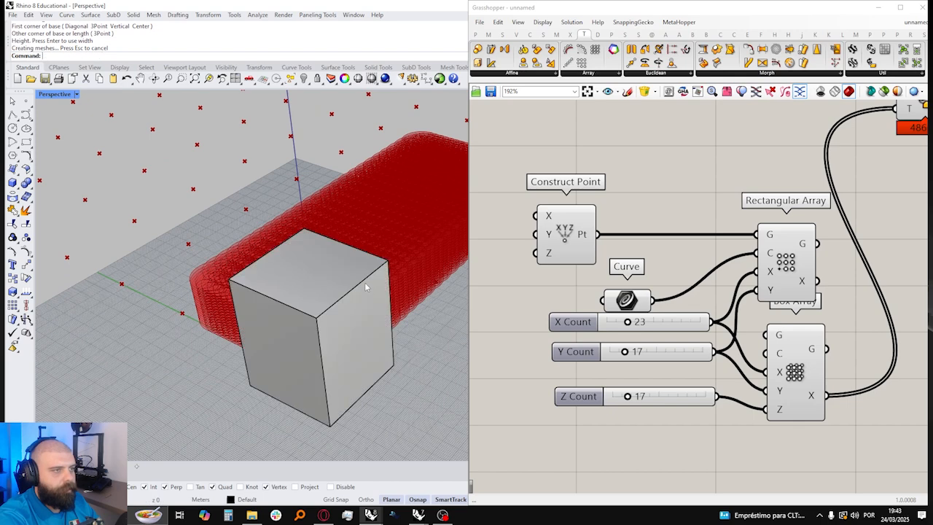
Step: Add a Brep parameter referencing the Rhino box and connect it as the Box Array's cell
double_click(662, 269)
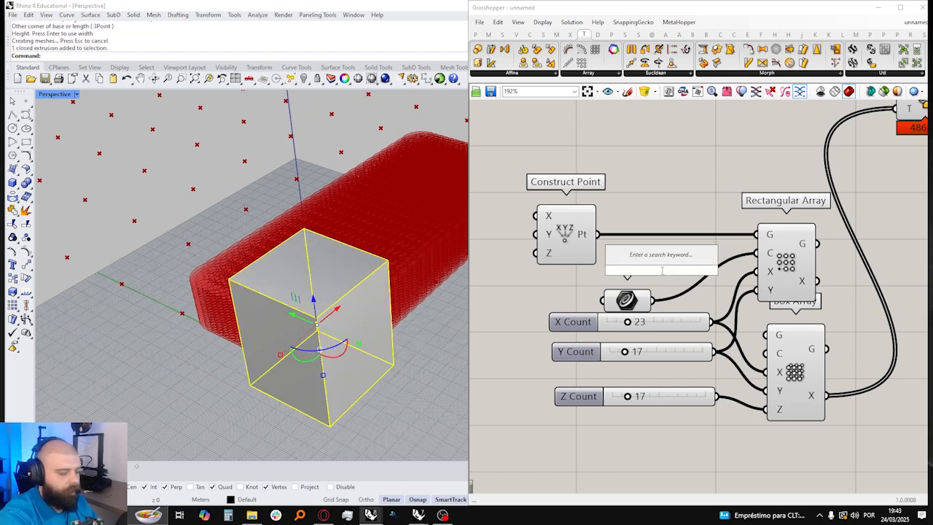
type("brep")
left_click(663, 259)
right_click(664, 267)
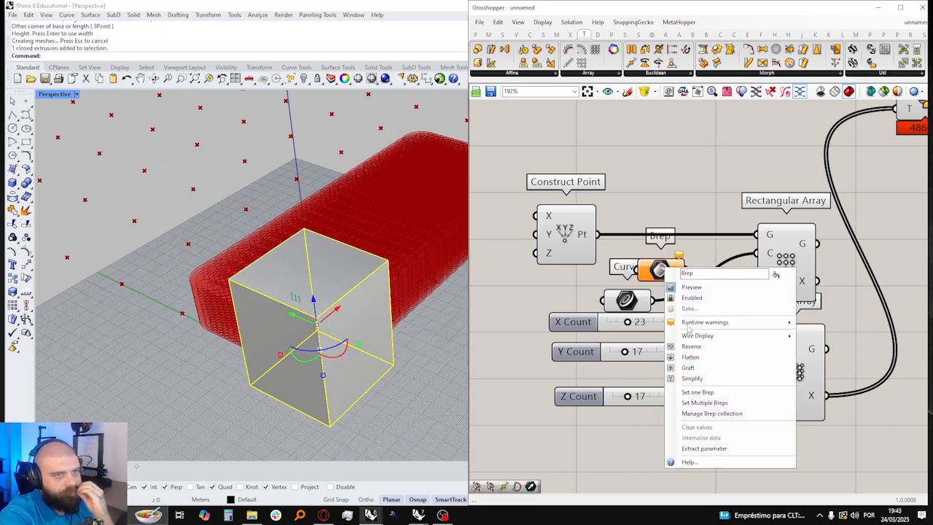
left_click(700, 392)
left_click_drag(695, 271, 771, 352)
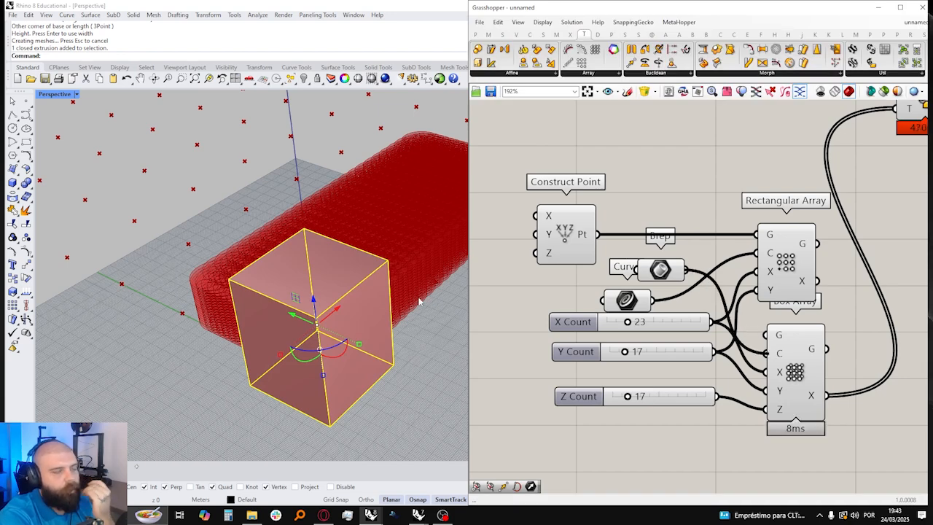
Step: Examine the three-dimensional array of surface copies in Rhino and the Box Array's list of transforms
scroll(418, 297, "down", 5)
right_click_drag(418, 298, 266, 271)
scroll(185, 312, "down", 10)
right_click_drag(181, 319, 281, 357)
left_click(231, 358)
scroll(280, 349, "up", 5)
right_click_drag(272, 296, 273, 333)
scroll(572, 303, "down", 4)
scroll(834, 283, "up", 2)
mouse_move(673, 379)
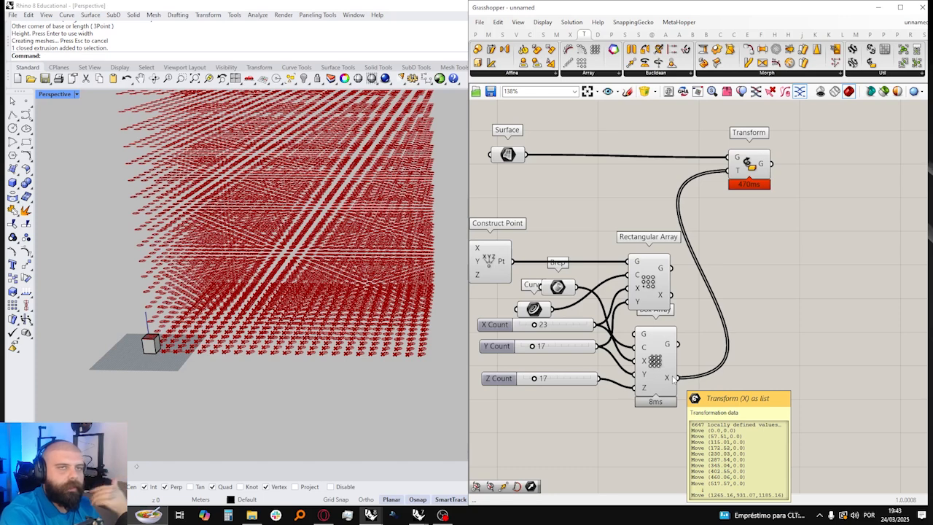
Step: Reconnect the Rectangular Array's transforms to the Transform component and delete the Box Array
right_click_drag(641, 298, 723, 284)
left_click(680, 284)
left_click(753, 283)
left_click(740, 287)
left_click_drag(748, 297, 806, 172)
left_click(731, 365)
key("Delete")
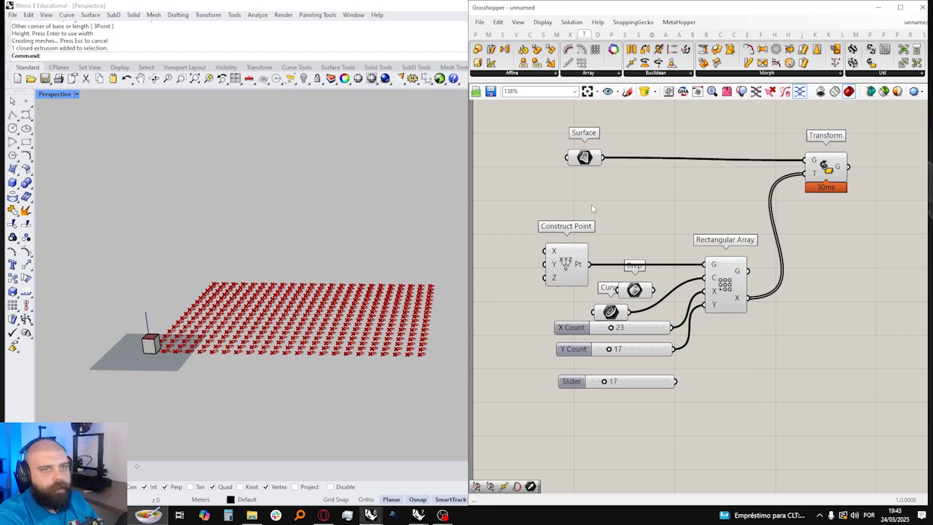
Step: Add a Slide Within Transform component between the Rectangular Array's transform output and the Transform component's transform input
right_click_drag(591, 204, 558, 233)
double_click(756, 304)
type("SLIDE WI")
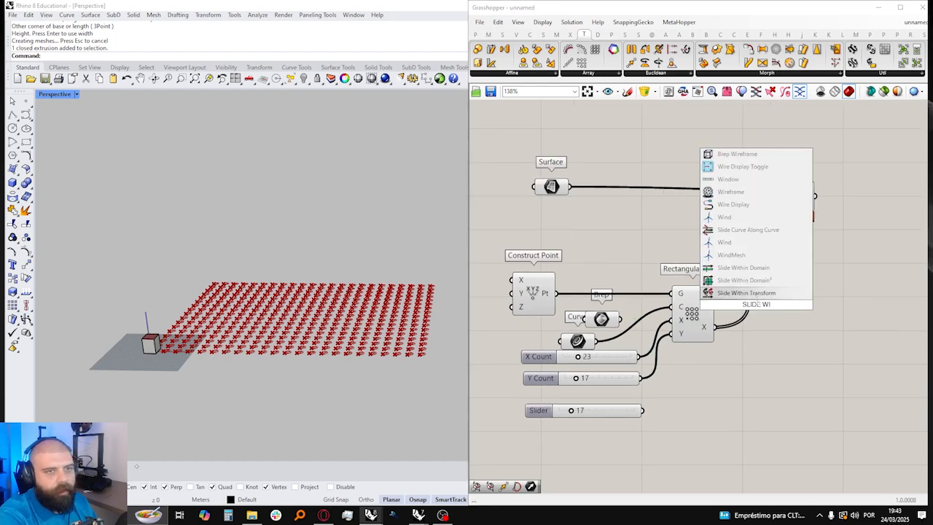
left_click(756, 297)
left_click_drag(757, 298, 782, 332)
left_click_drag(717, 328, 773, 202)
Step: Hide the box and the cell rectangle in Rhino, and delete the unused Brep parameter
right_click_drag(337, 263, 335, 297)
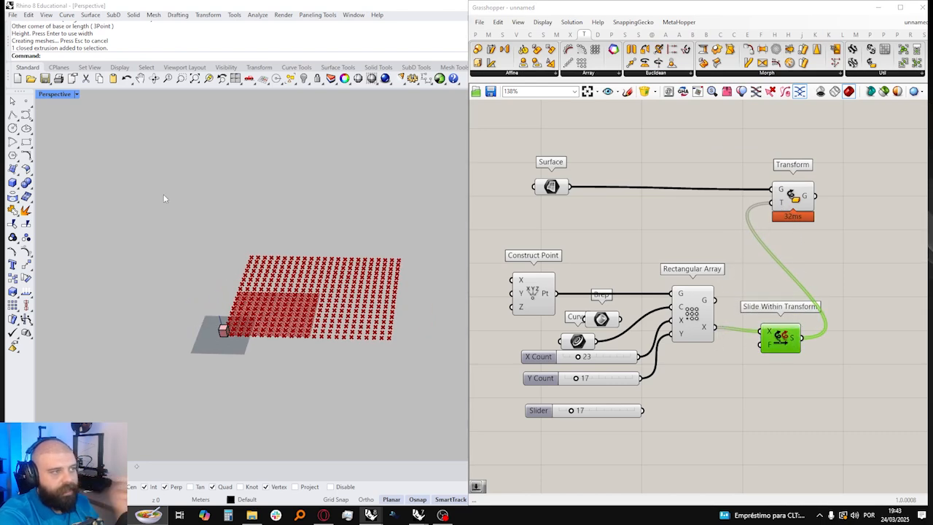
left_click_drag(164, 194, 412, 369)
left_click(303, 79)
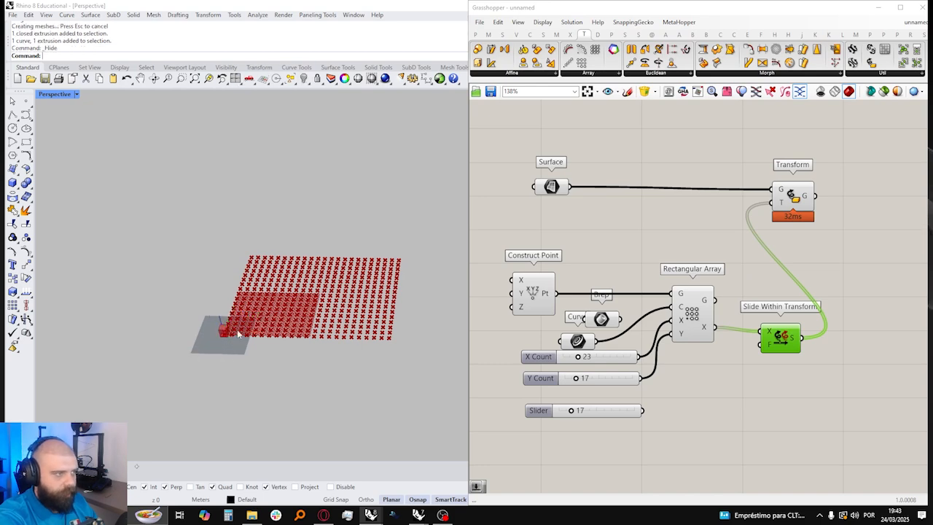
scroll(222, 321, "up", 5)
left_click(602, 320)
key("Delete")
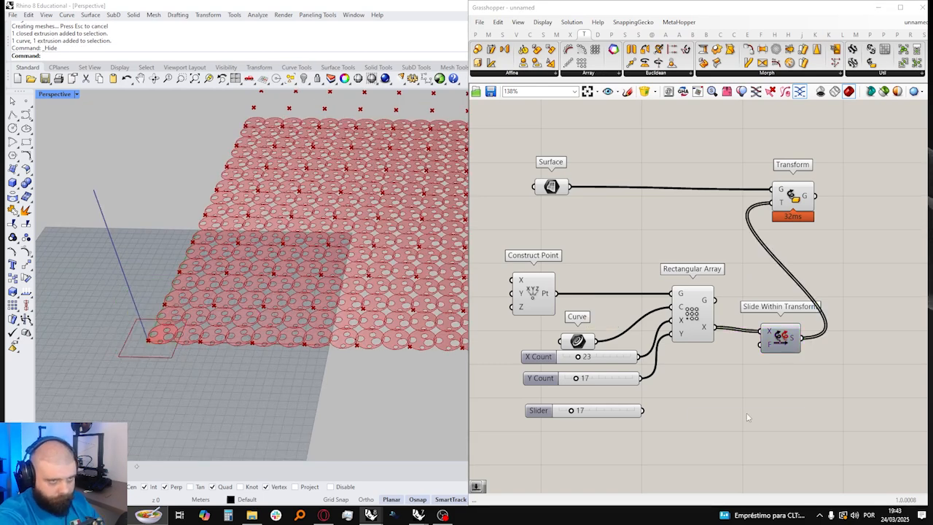
Step: Add a number slider ranging from 0 to 1 as Slide Within Transform's factor and set it to 1.0
double_click(746, 407)
type("0<1")
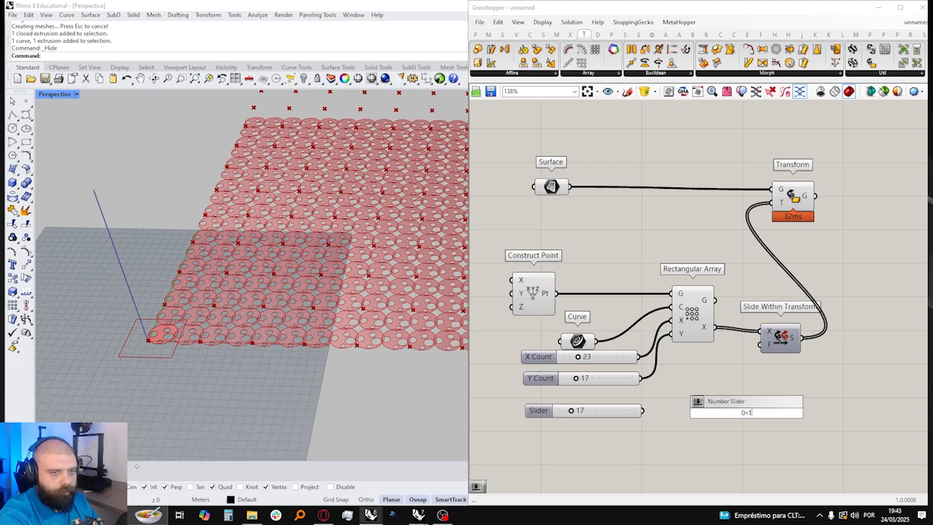
key("Return")
left_click_drag(802, 413, 758, 346)
scroll(214, 375, "down", 3)
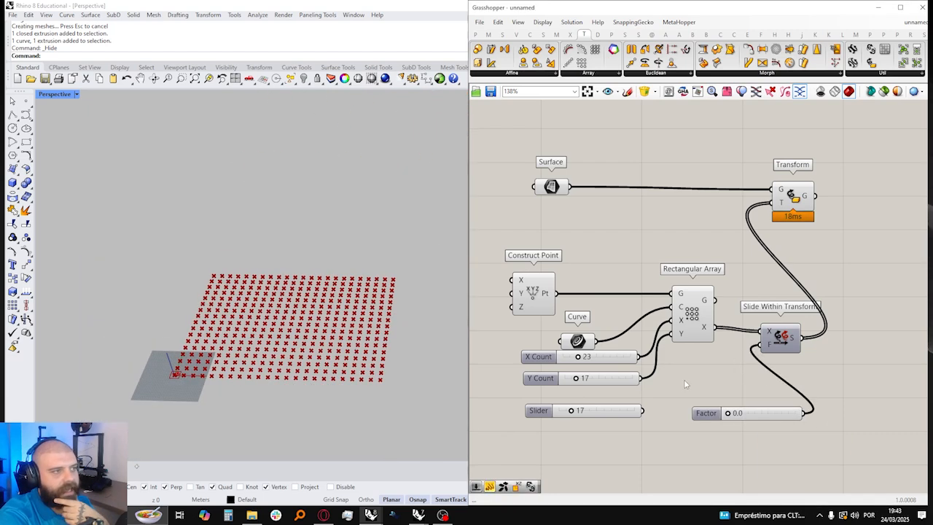
scroll(714, 402, "up", 3)
left_click_drag(737, 421, 847, 414)
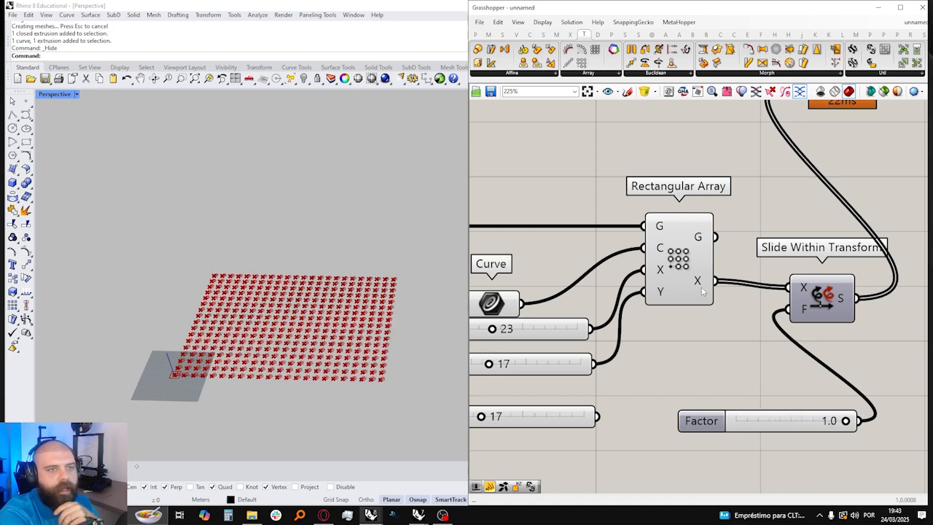
mouse_move(701, 286)
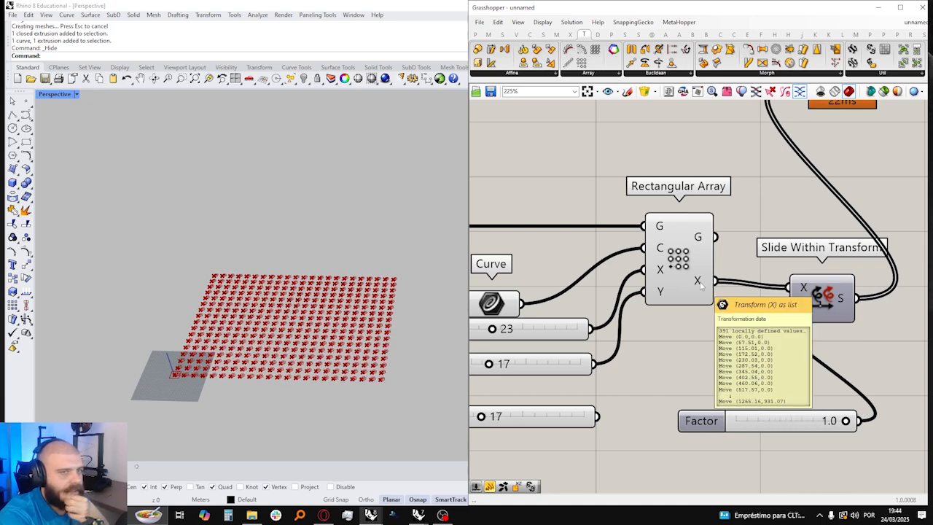
Step: Add a Compound component fed by the Rectangular Array's transforms and connect its result to the Transform component's transform input
right_click_drag(872, 198, 783, 213)
double_click(783, 213)
type("cOMPO")
left_click(787, 153)
left_click_drag(628, 297, 752, 216)
right_click_drag(769, 218, 710, 261)
left_click_drag(717, 257, 660, 131)
Step: Zoom the Rhino view to the Transform component's output and examine where the compounded copy lies relative to the point grid
scroll(296, 313, "down", 10)
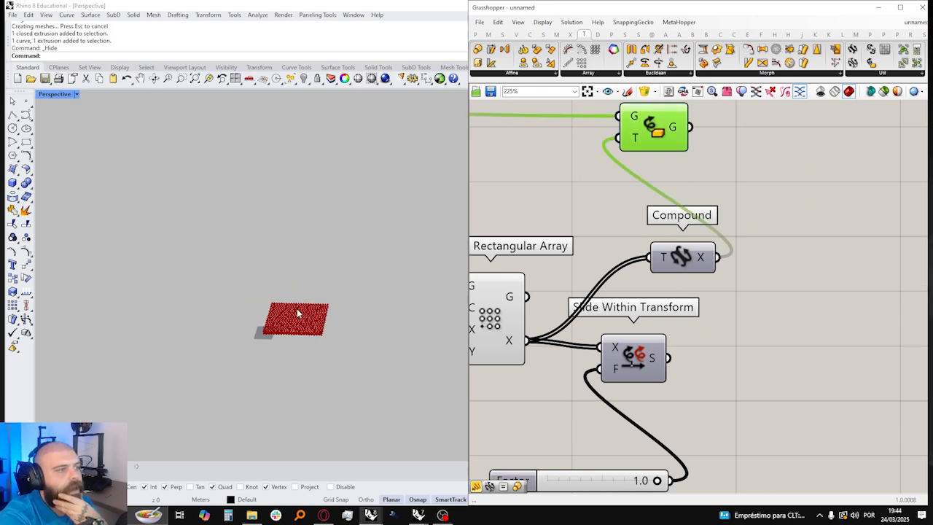
scroll(240, 332, "up", 10)
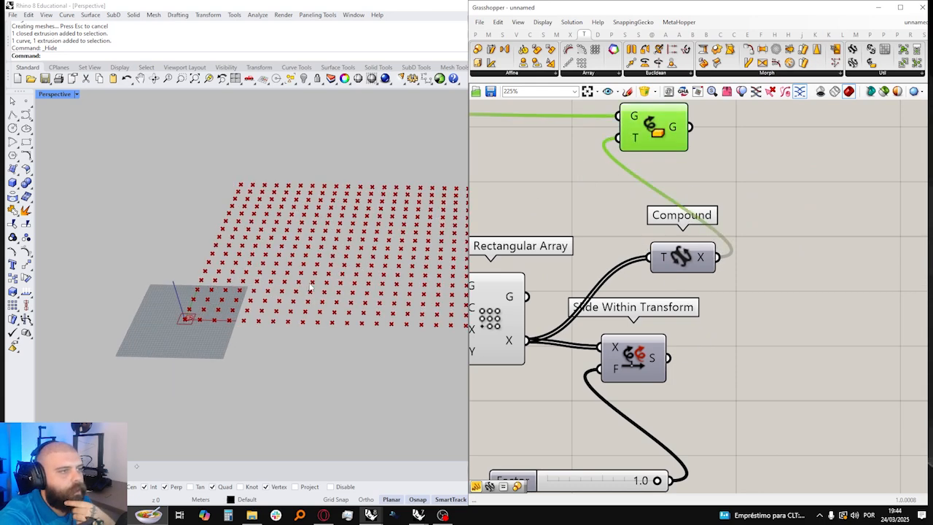
scroll(214, 340, "down", 3)
middle_click(680, 140)
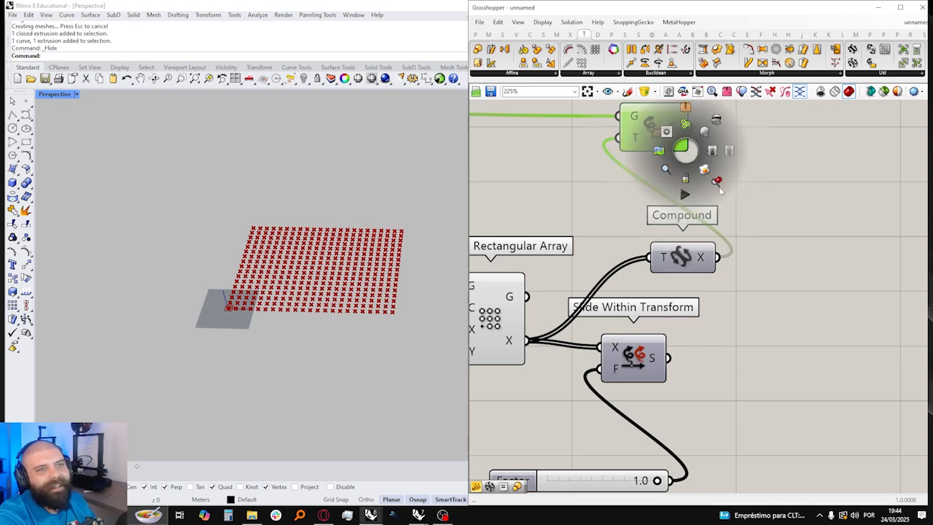
left_click(698, 172)
scroll(252, 278, "down", 10)
scroll(301, 271, "down", 5)
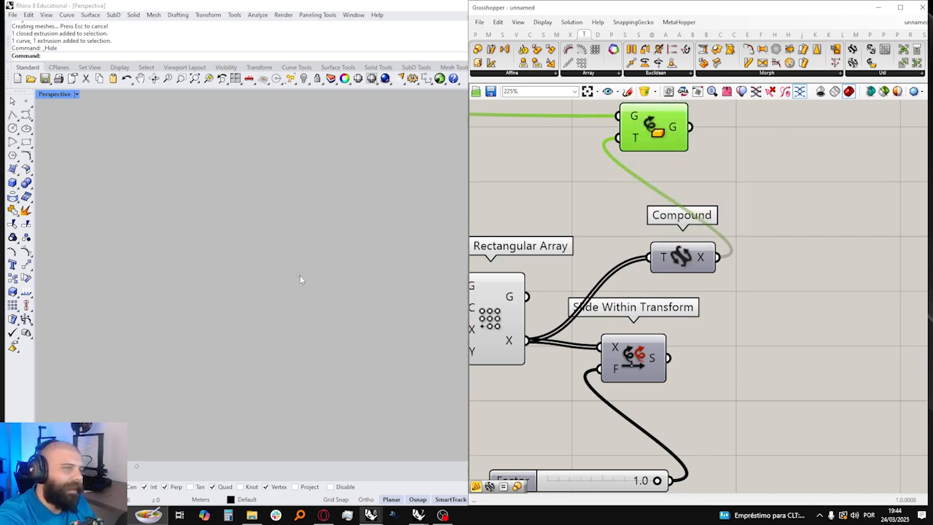
scroll(300, 276, "down", 5)
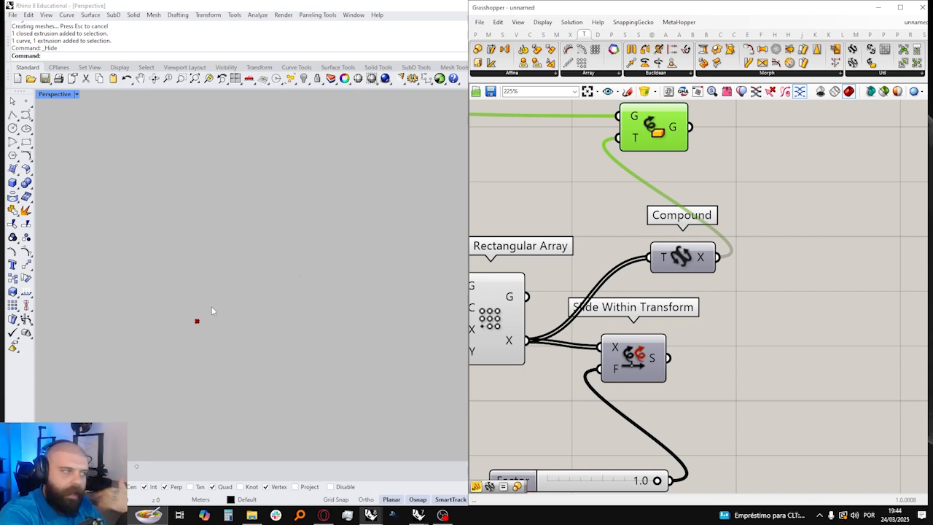
scroll(191, 344, "up", 15)
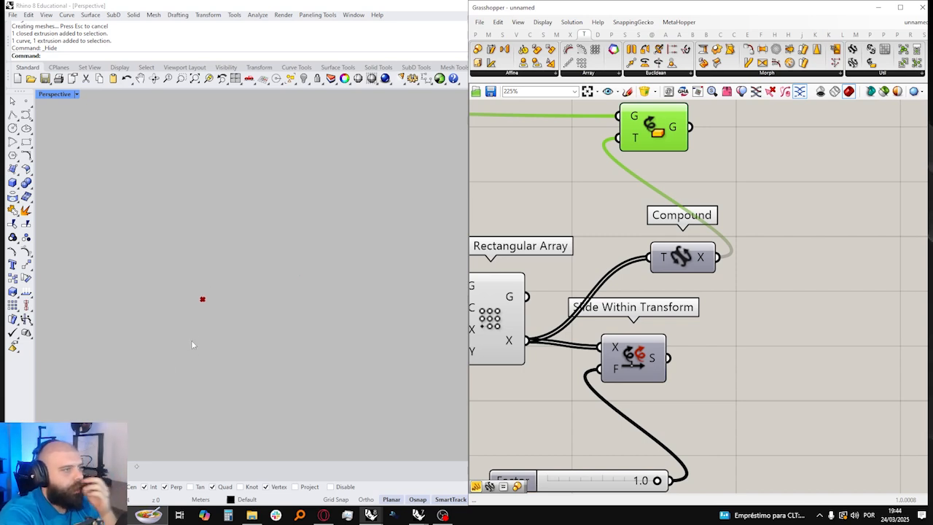
scroll(262, 241, "down", 10)
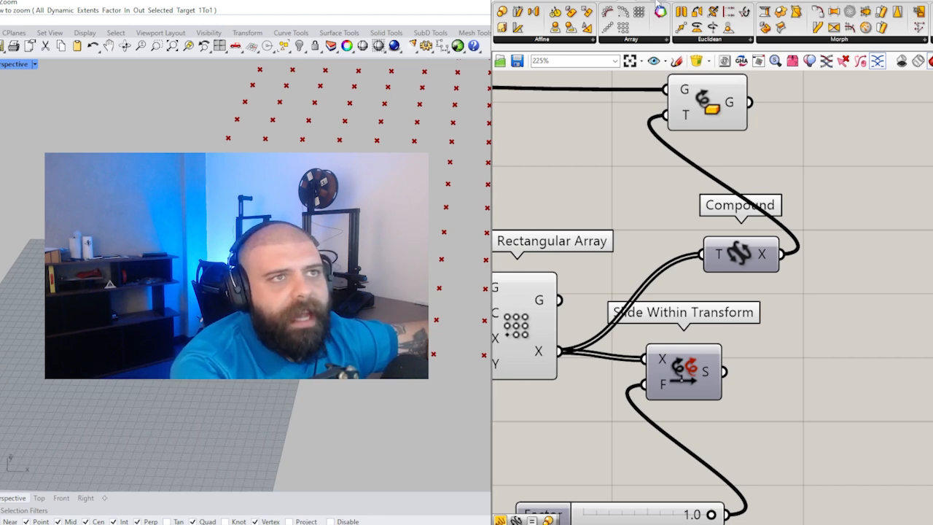
Step: Look through the add-on's group of transform components, including Average Transform and Tween Through Transforms
left_click(658, 3)
left_click(914, 41)
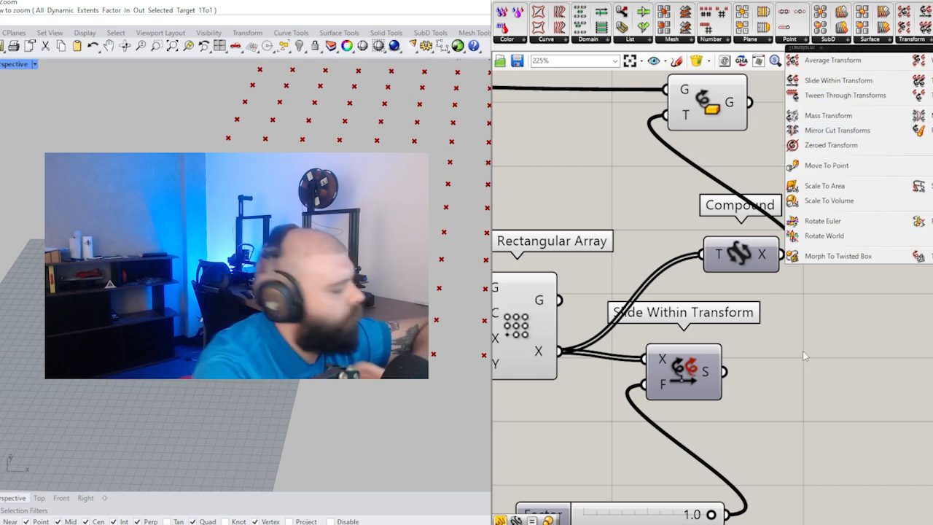
scroll(814, 347, "down", 4)
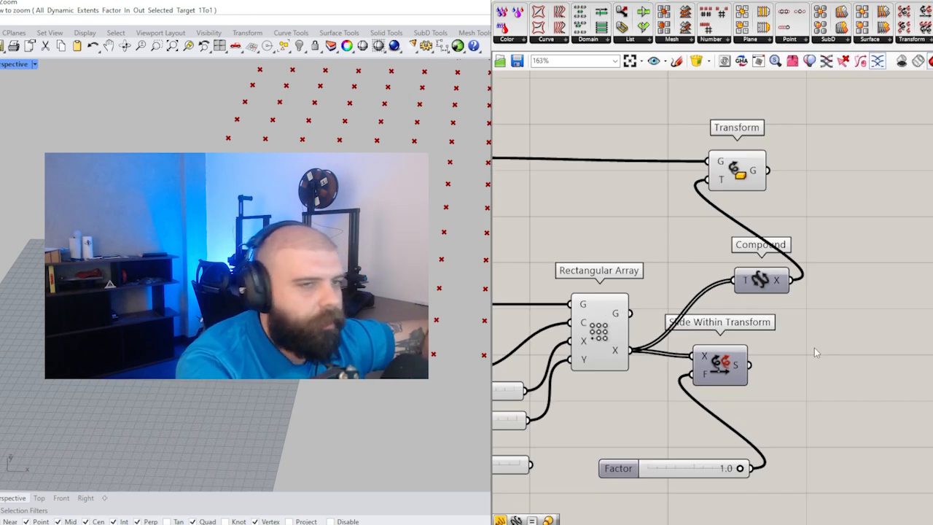